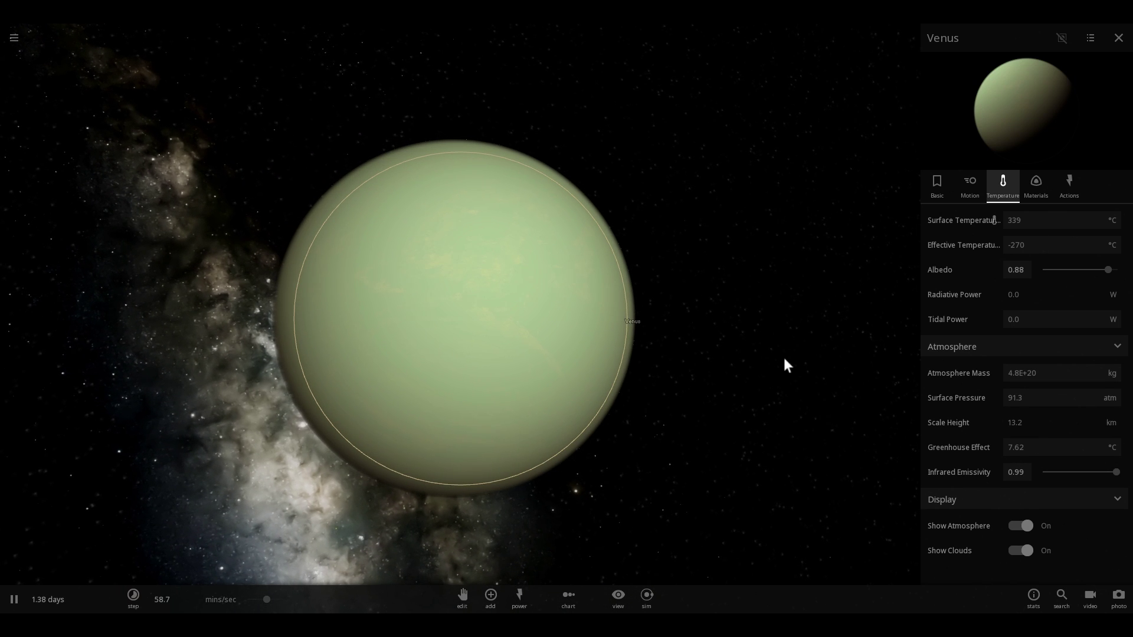
Examine Venus's cloud cover up close and from several sides, including its day and night sides.
{"action": "scroll", "coordinate": [794, 356], "scroll_direction": "up", "scroll_amount": 5}
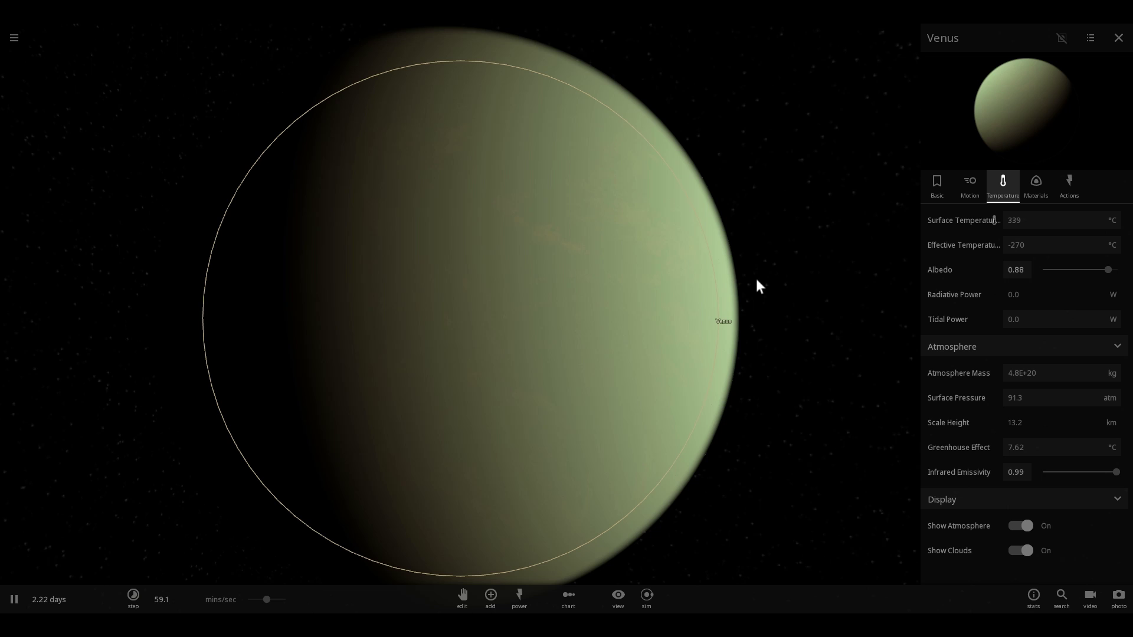
{"action": "scroll", "coordinate": [756, 278], "scroll_direction": "down", "scroll_amount": 5}
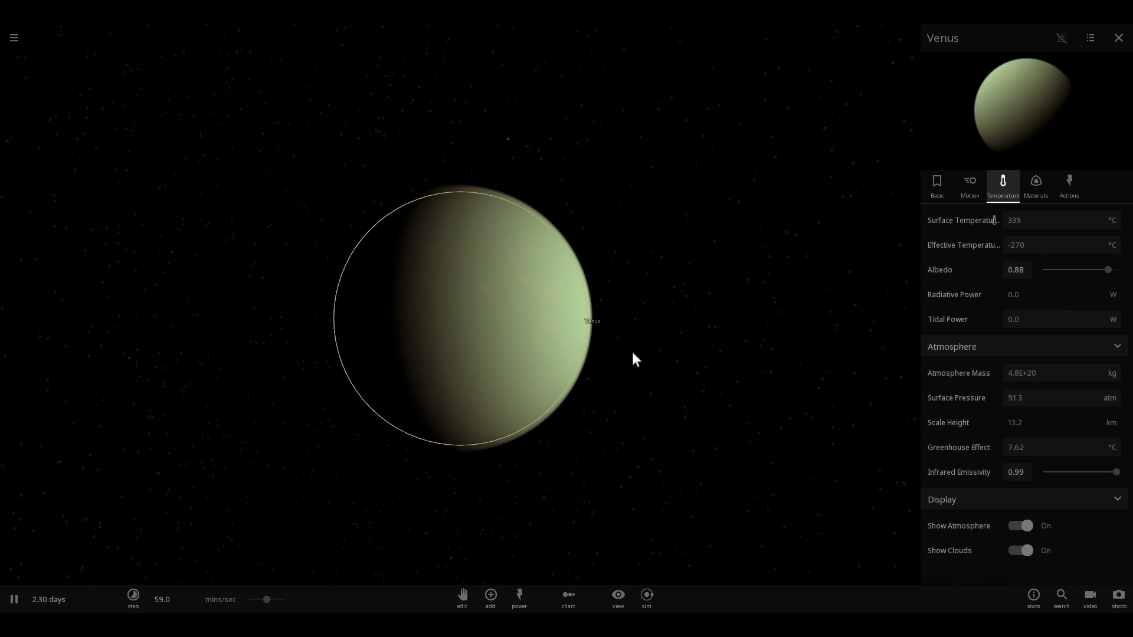
{"action": "left_click_drag", "start_coordinate": [632, 352], "coordinate": [606, 360]}
{"action": "scroll", "coordinate": [675, 328], "scroll_direction": "down", "scroll_amount": 3}
{"action": "left_click_drag", "start_coordinate": [678, 325], "coordinate": [433, 344]}
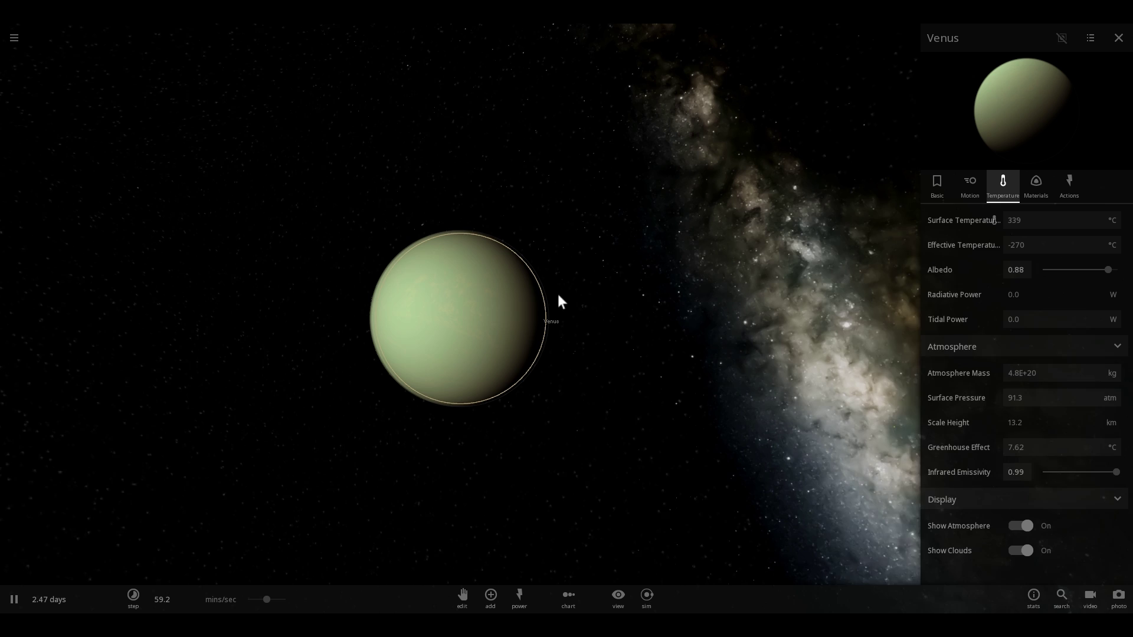
{"action": "left_click_drag", "start_coordinate": [559, 301], "coordinate": [531, 295]}
{"action": "scroll", "coordinate": [531, 301], "scroll_direction": "up", "scroll_amount": 5}
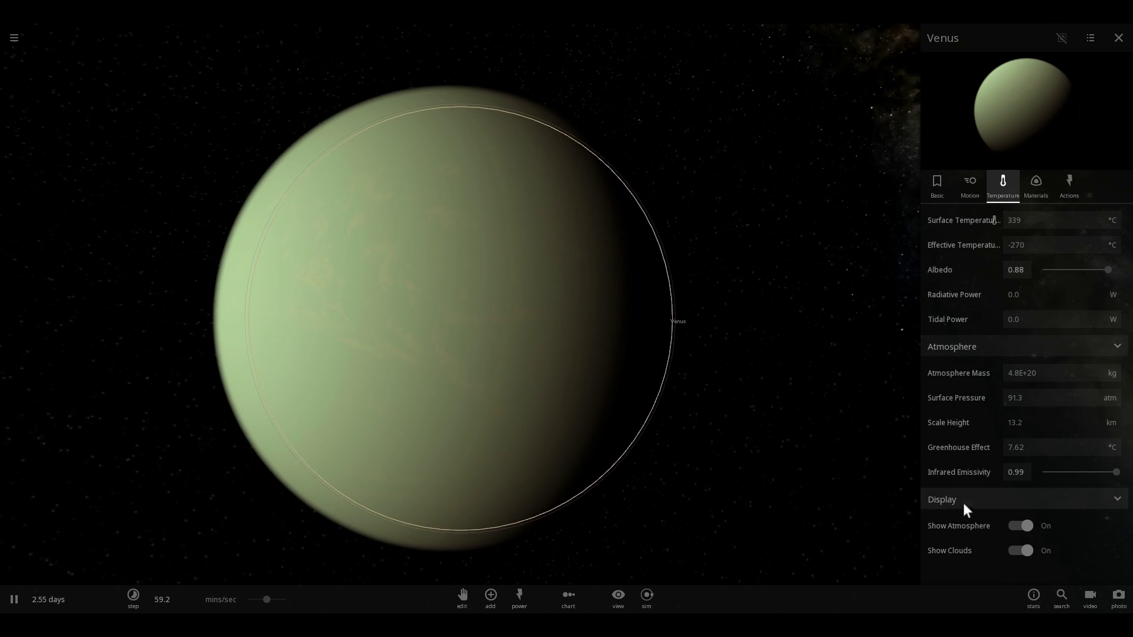
Hide Venus's atmosphere to inspect the bare surface from several sides, and show the atmosphere again.
{"action": "left_click", "coordinate": [1026, 524]}
{"action": "scroll", "coordinate": [754, 432], "scroll_direction": "up", "scroll_amount": 3}
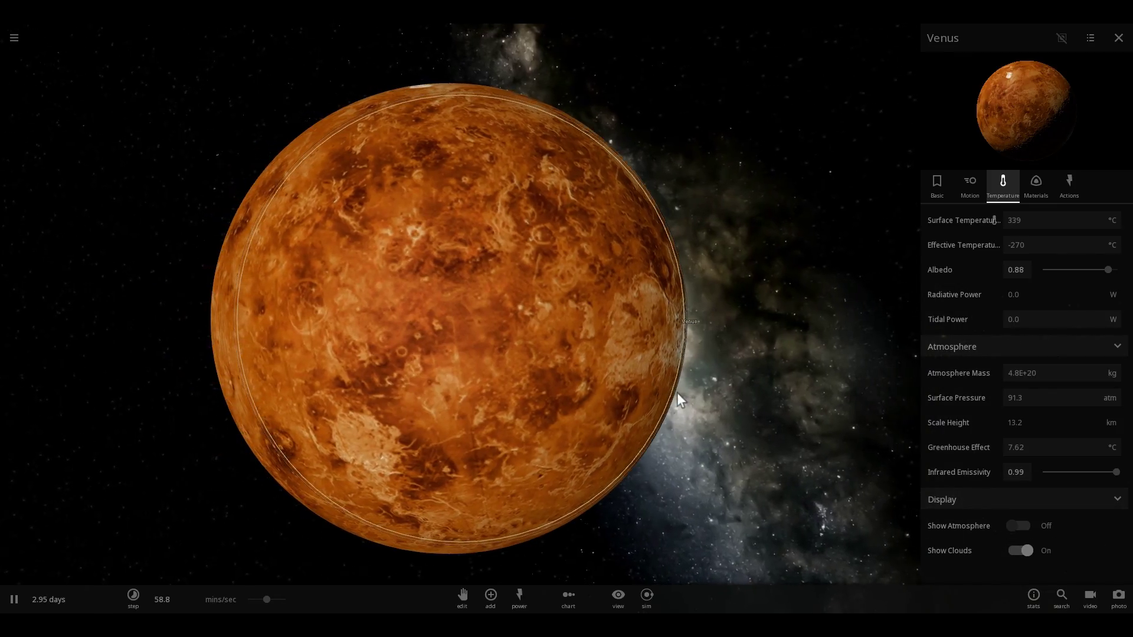
{"action": "left_click_drag", "start_coordinate": [706, 399], "coordinate": [783, 402]}
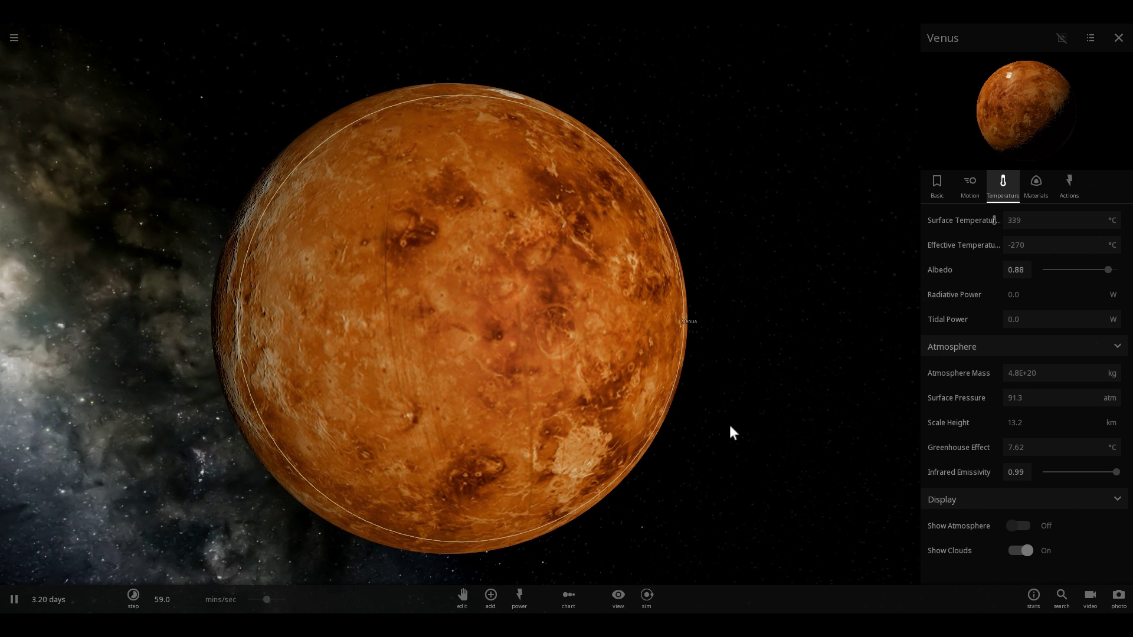
{"action": "left_click_drag", "start_coordinate": [692, 417], "coordinate": [771, 441]}
{"action": "left_click_drag", "start_coordinate": [586, 388], "coordinate": [754, 464]}
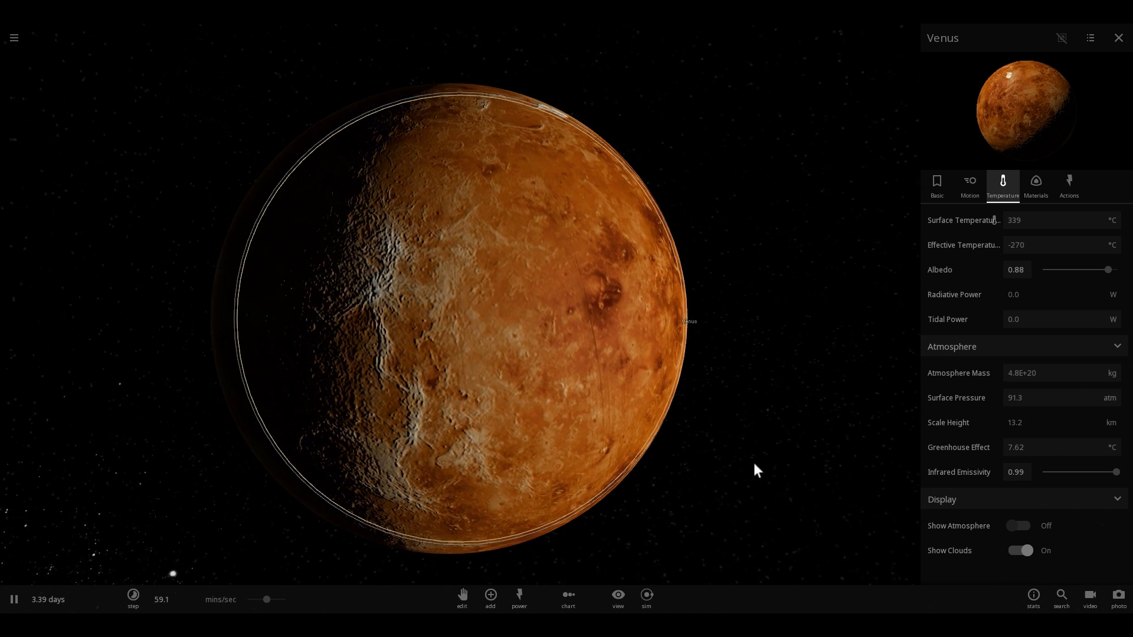
{"action": "left_click", "coordinate": [1018, 526]}
Examine the cloud patterns in Venus's restored atmosphere at different distances and angles.
{"action": "scroll", "coordinate": [764, 444], "scroll_direction": "up", "scroll_amount": 5}
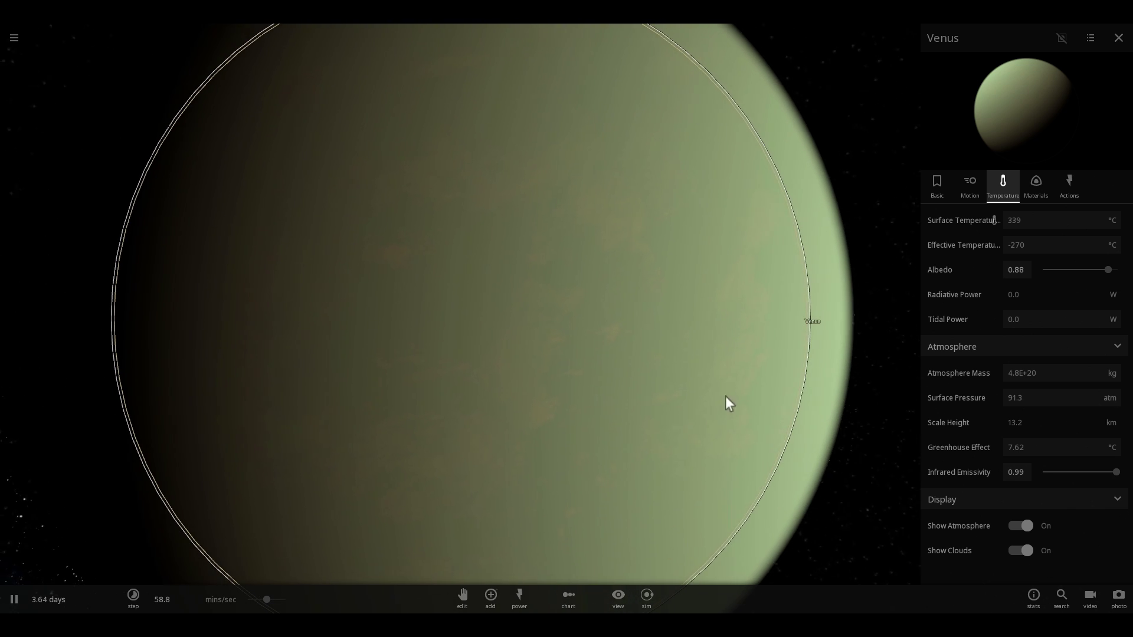
{"action": "left_click_drag", "start_coordinate": [753, 392], "coordinate": [660, 387]}
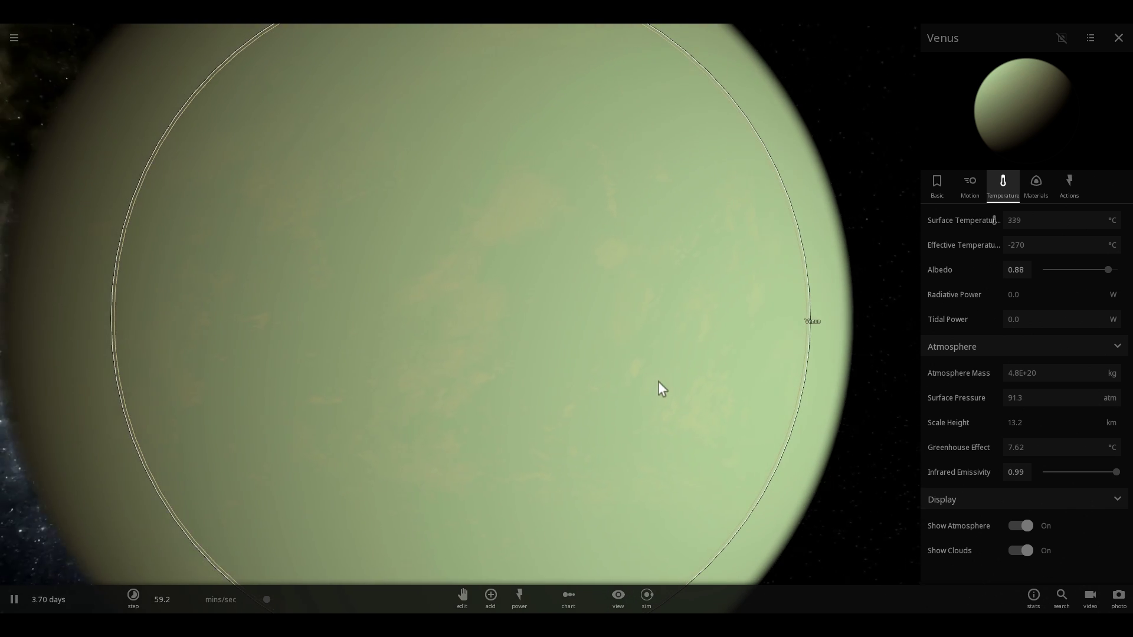
{"action": "scroll", "coordinate": [663, 382], "scroll_direction": "down", "scroll_amount": 3}
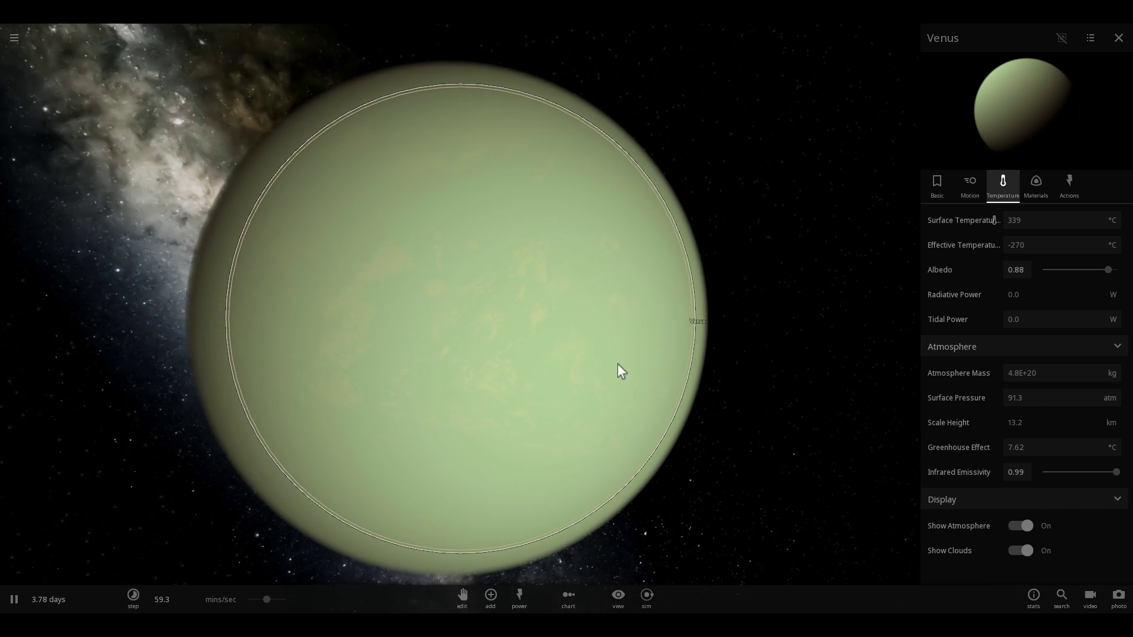
{"action": "scroll", "coordinate": [629, 295], "scroll_direction": "up", "scroll_amount": 4}
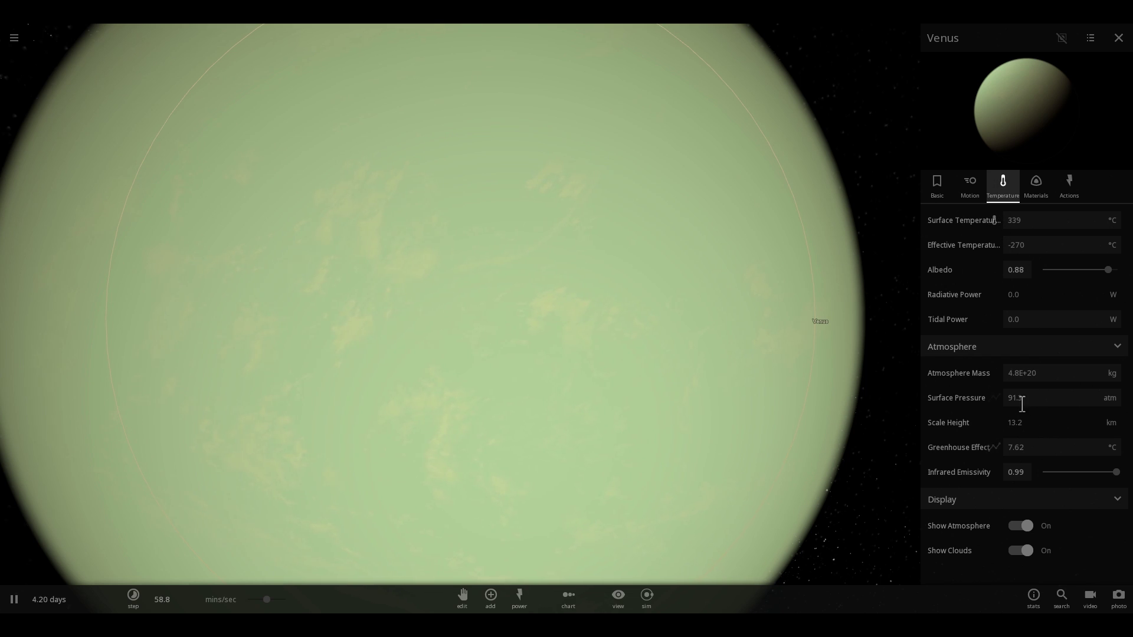
{"action": "scroll", "coordinate": [713, 342], "scroll_direction": "down", "scroll_amount": 5}
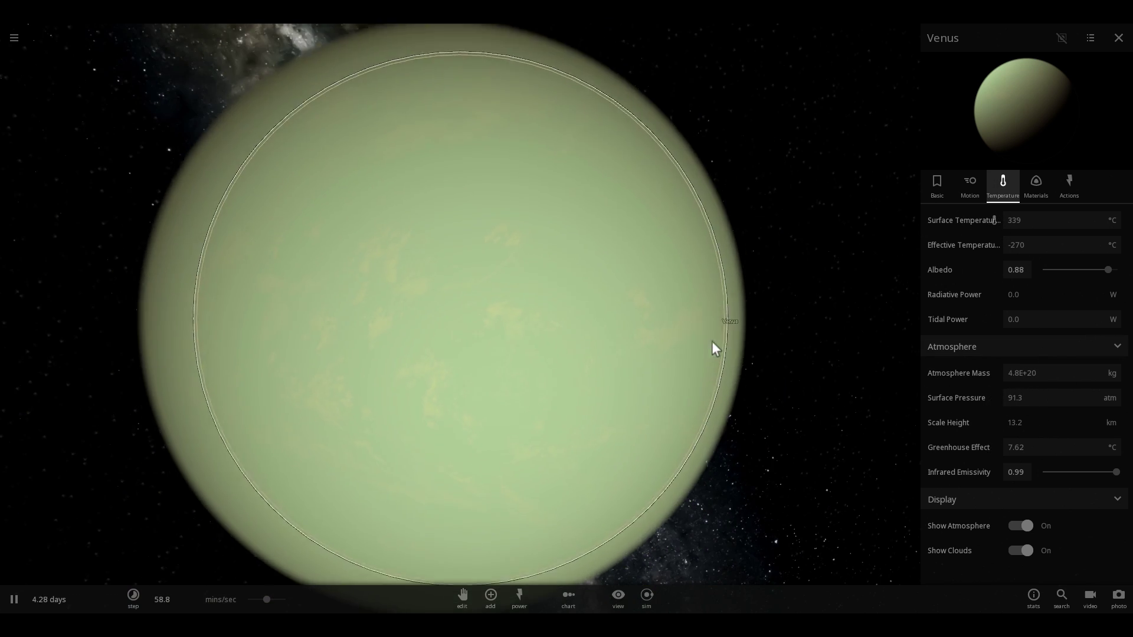
{"action": "left_click_drag", "start_coordinate": [543, 274], "coordinate": [501, 277]}
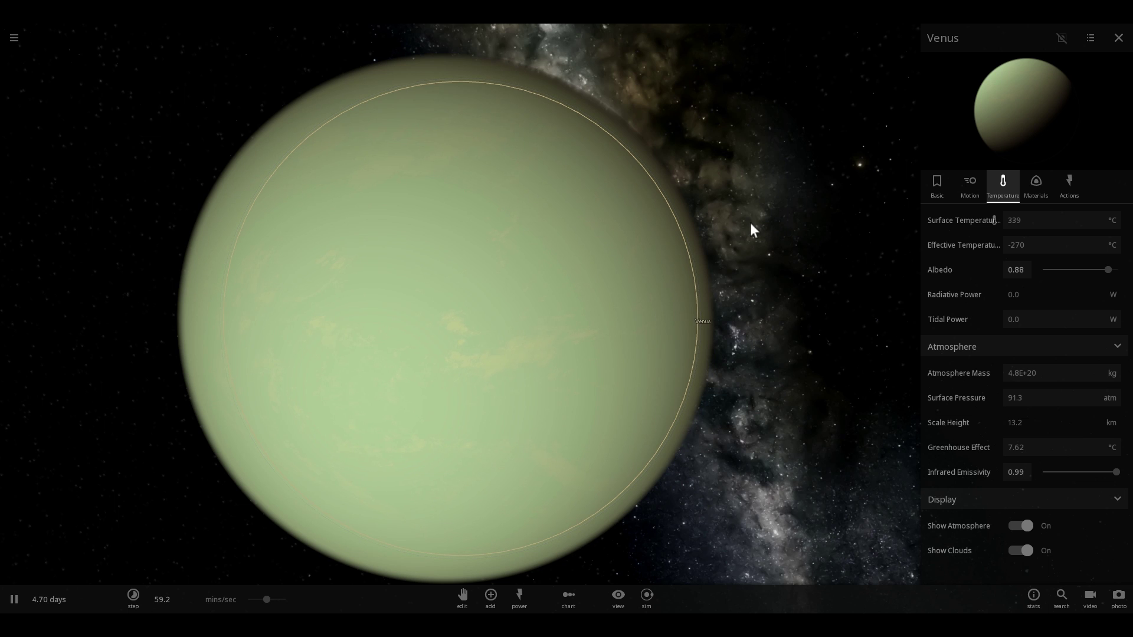
{"action": "right_click_drag", "start_coordinate": [753, 221], "coordinate": [638, 250]}
{"action": "scroll", "coordinate": [705, 228], "scroll_direction": "down", "scroll_amount": 3}
{"action": "scroll", "coordinate": [649, 251], "scroll_direction": "down", "scroll_amount": 3}
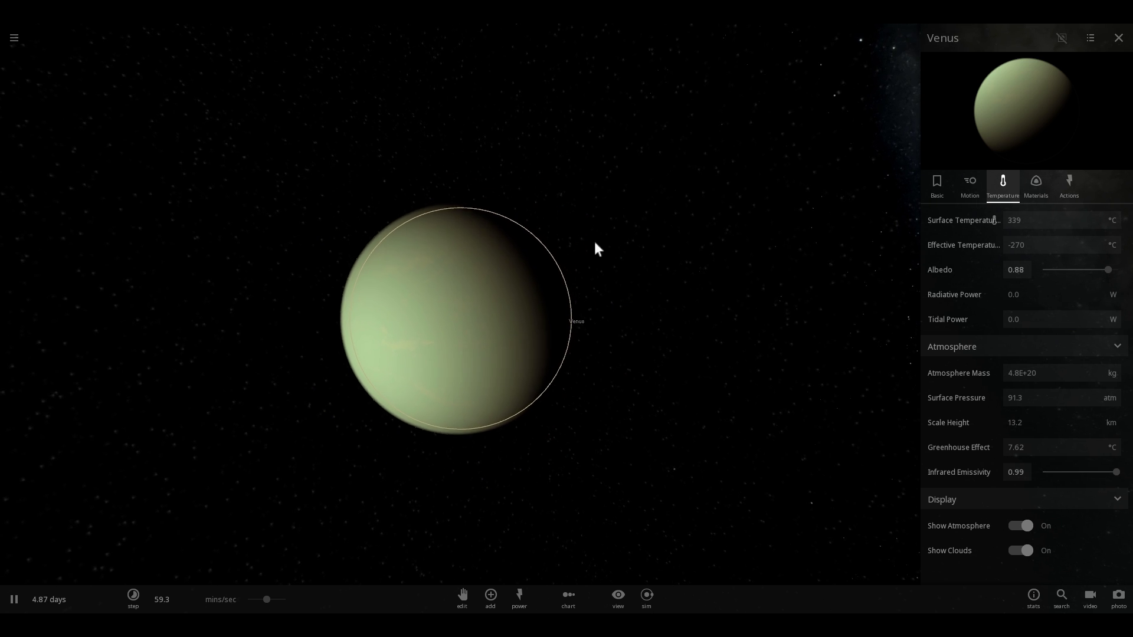
Open the Solar System Major Moons simulation from the simulations matching "moons".
{"action": "left_click", "coordinate": [15, 36]}
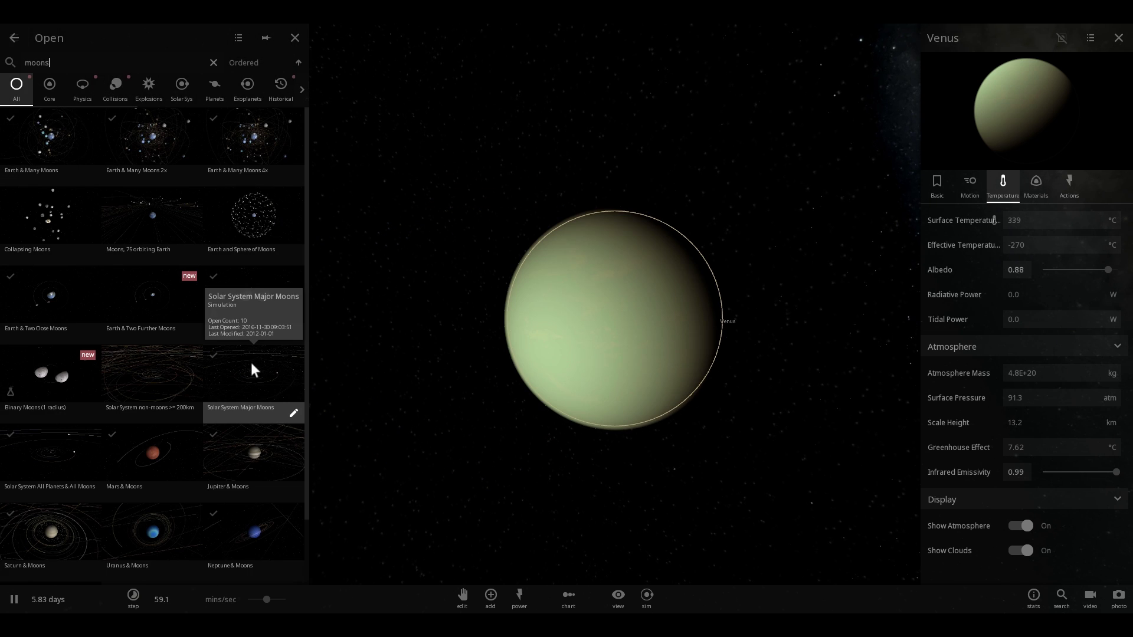
{"action": "left_click", "coordinate": [251, 364]}
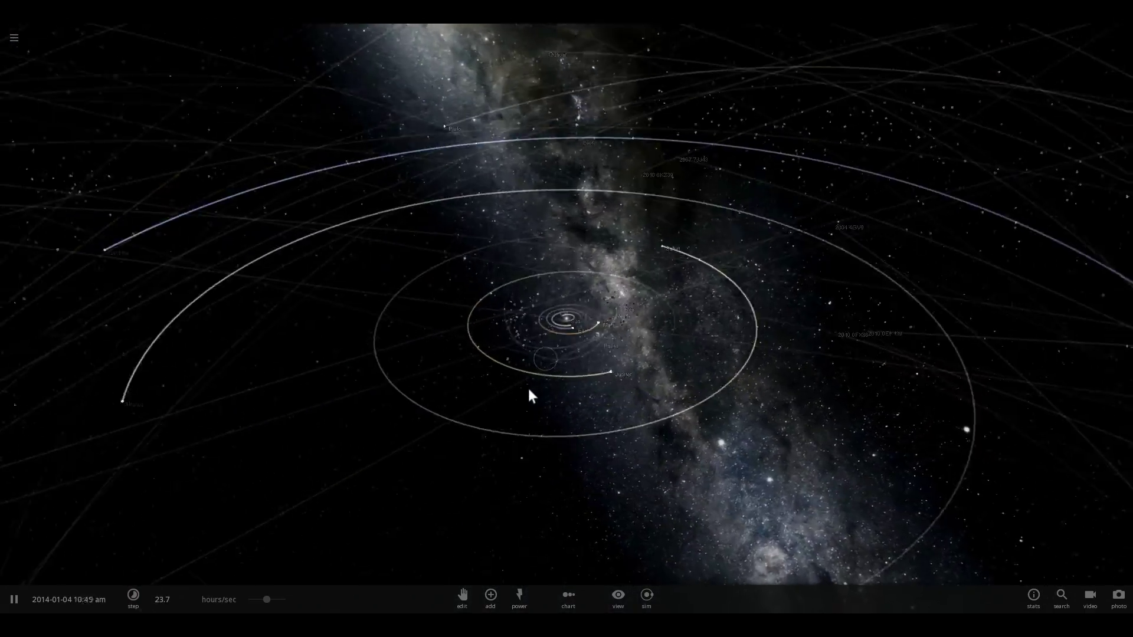
Centre the view on Neptune and on Uranus to inspect their orbits within the solar system.
{"action": "right_click_drag", "start_coordinate": [328, 279], "coordinate": [244, 326]}
{"action": "left_click", "coordinate": [244, 330]}
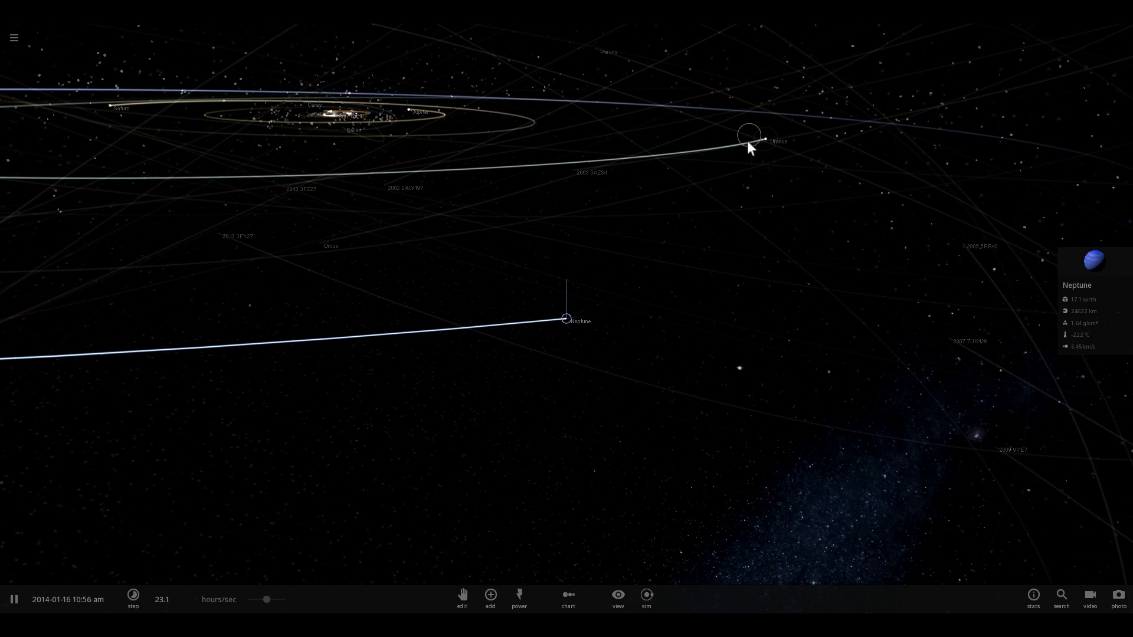
{"action": "double_click", "coordinate": [748, 142]}
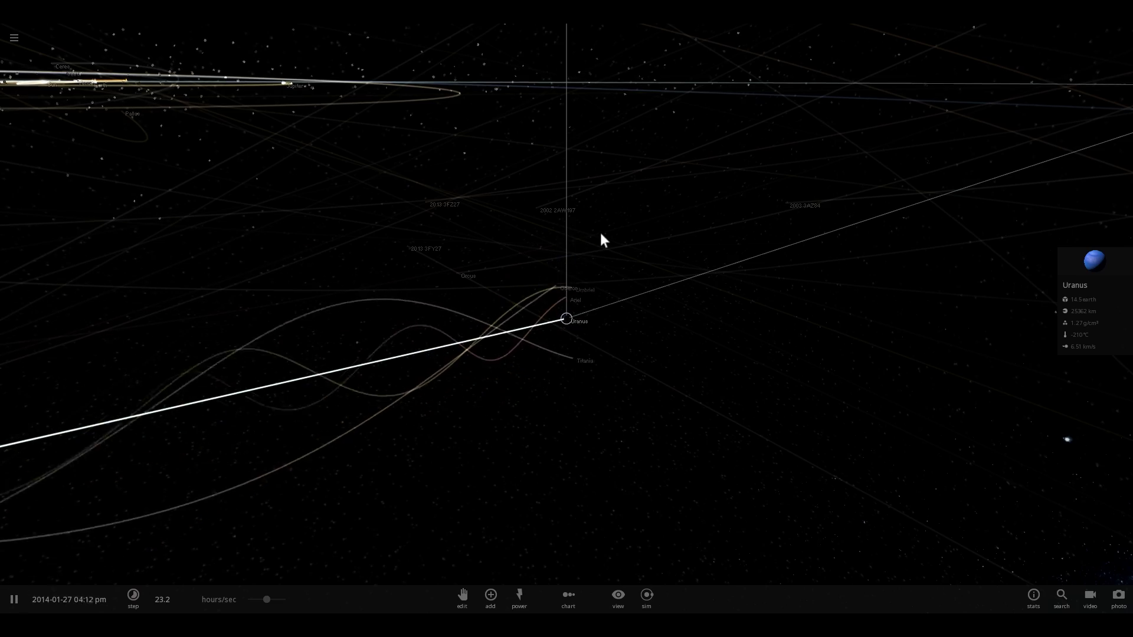
{"action": "right_click_drag", "start_coordinate": [599, 236], "coordinate": [493, 233]}
{"action": "scroll", "coordinate": [493, 233], "scroll_direction": "down", "scroll_amount": 10}
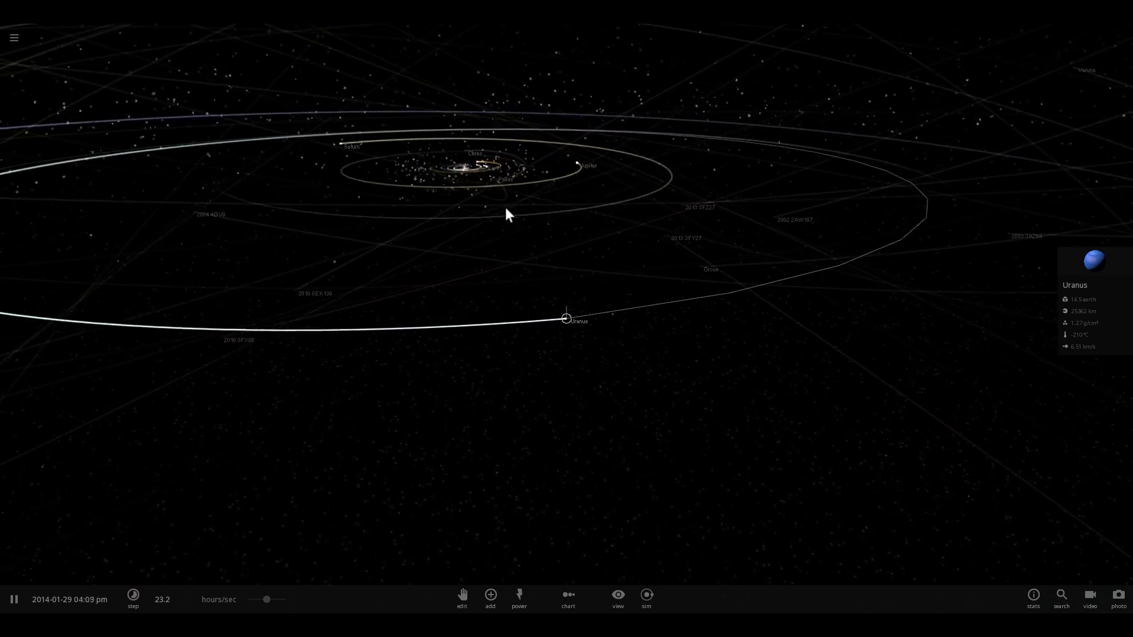
Centre the view on Saturn and on Jupiter to look over their orbits.
{"action": "left_click", "coordinate": [362, 158]}
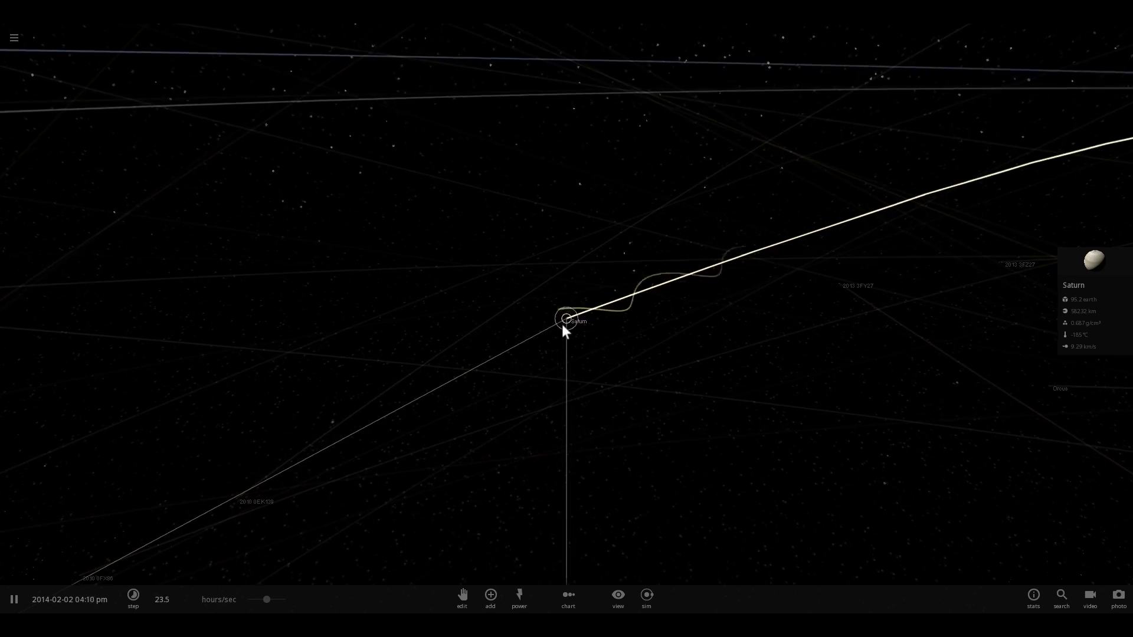
{"action": "left_click_drag", "start_coordinate": [562, 324], "coordinate": [484, 234]}
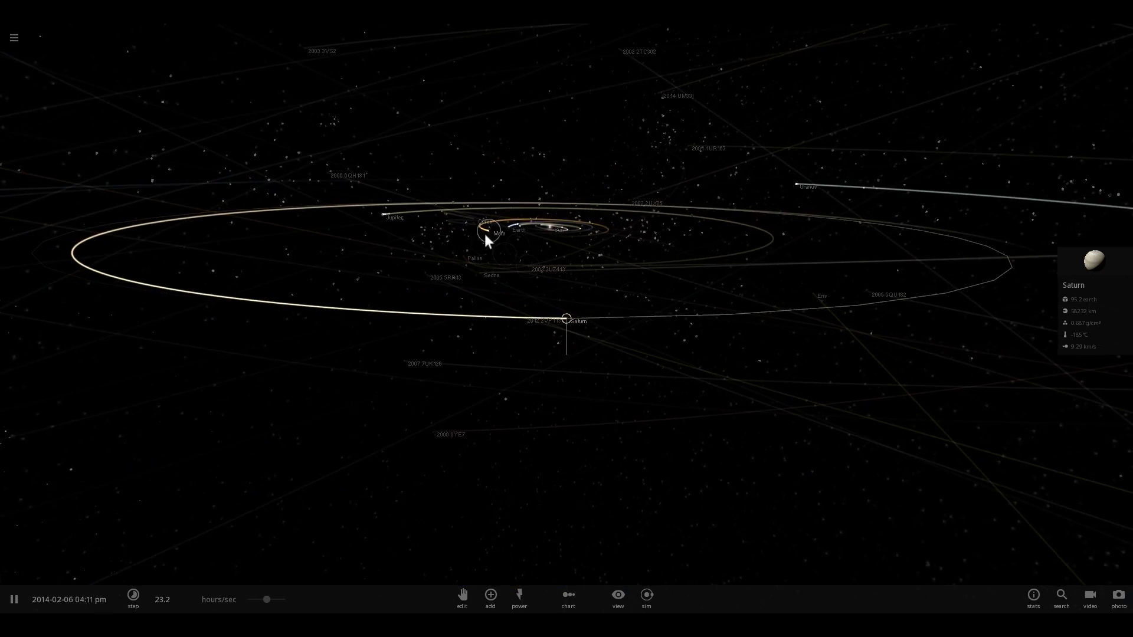
{"action": "double_click", "coordinate": [389, 223]}
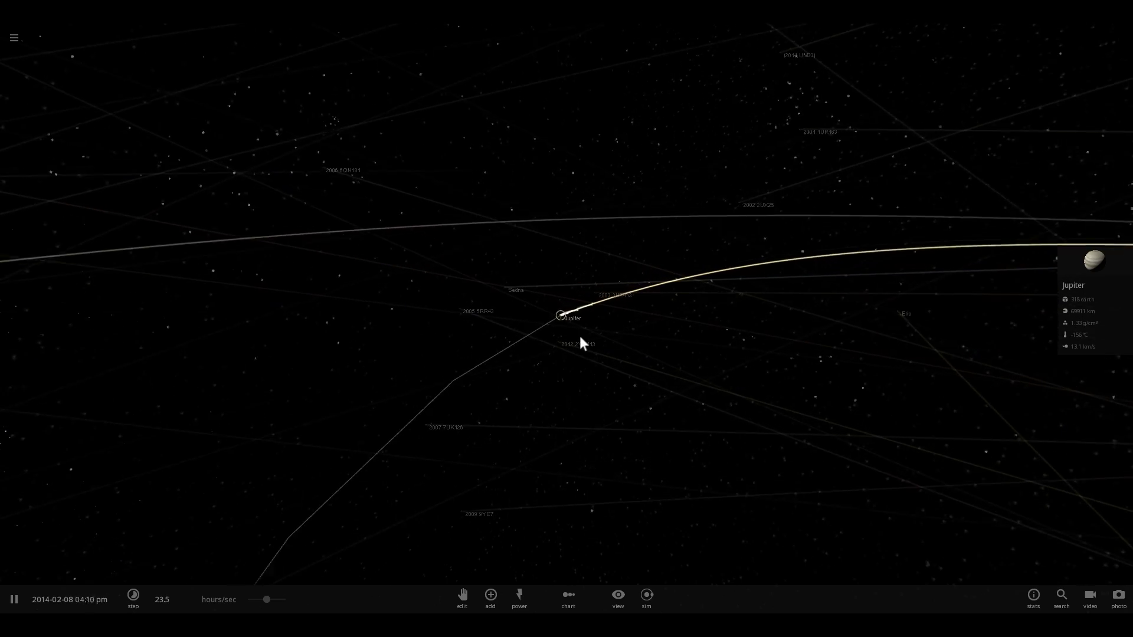
{"action": "left_click_drag", "start_coordinate": [578, 342], "coordinate": [539, 194]}
Centre the view on Mars and on Earth to look at the inner planets' orbits.
{"action": "double_click", "coordinate": [533, 166]}
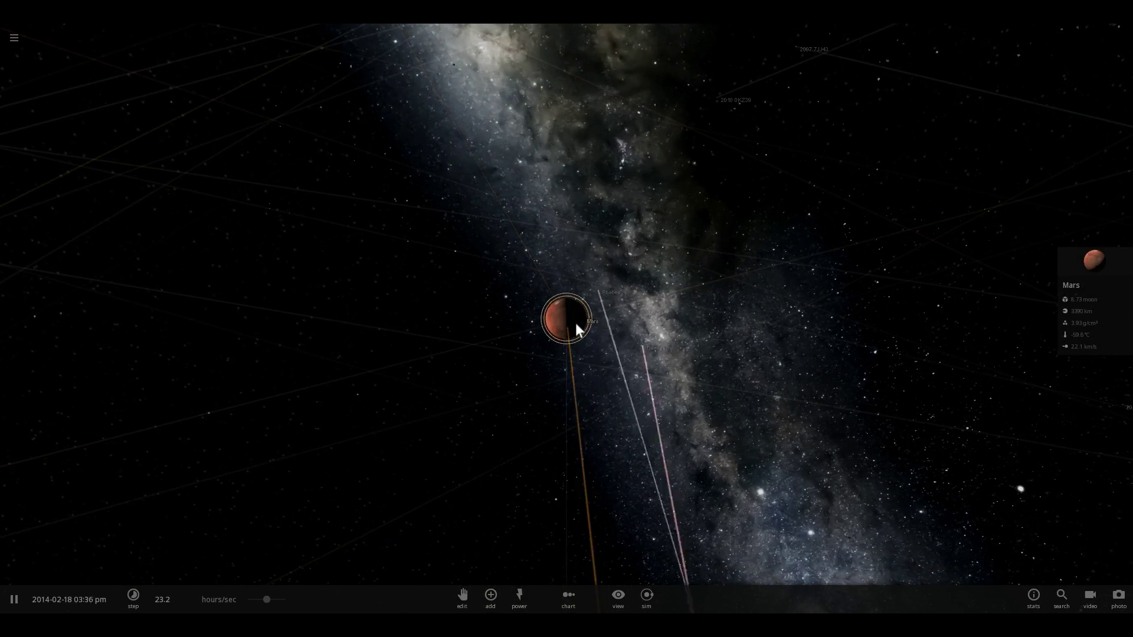
{"action": "left_click_drag", "start_coordinate": [575, 324], "coordinate": [360, 311]}
{"action": "scroll", "coordinate": [367, 294], "scroll_direction": "down", "scroll_amount": 10}
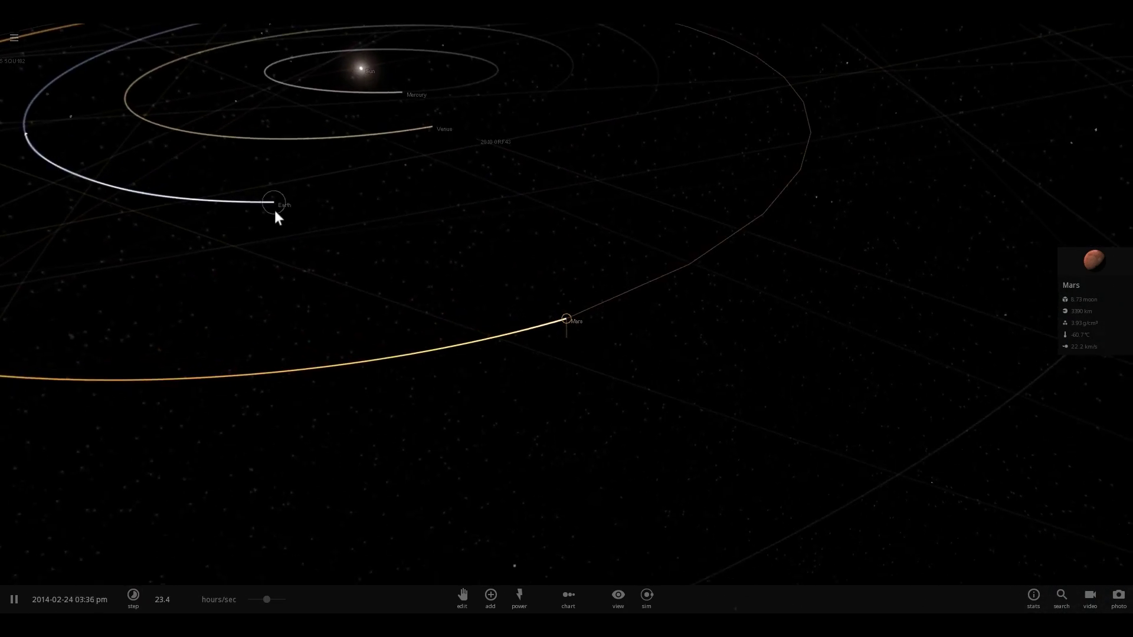
{"action": "left_click", "coordinate": [276, 209]}
{"action": "scroll", "coordinate": [498, 318], "scroll_direction": "up", "scroll_amount": 10}
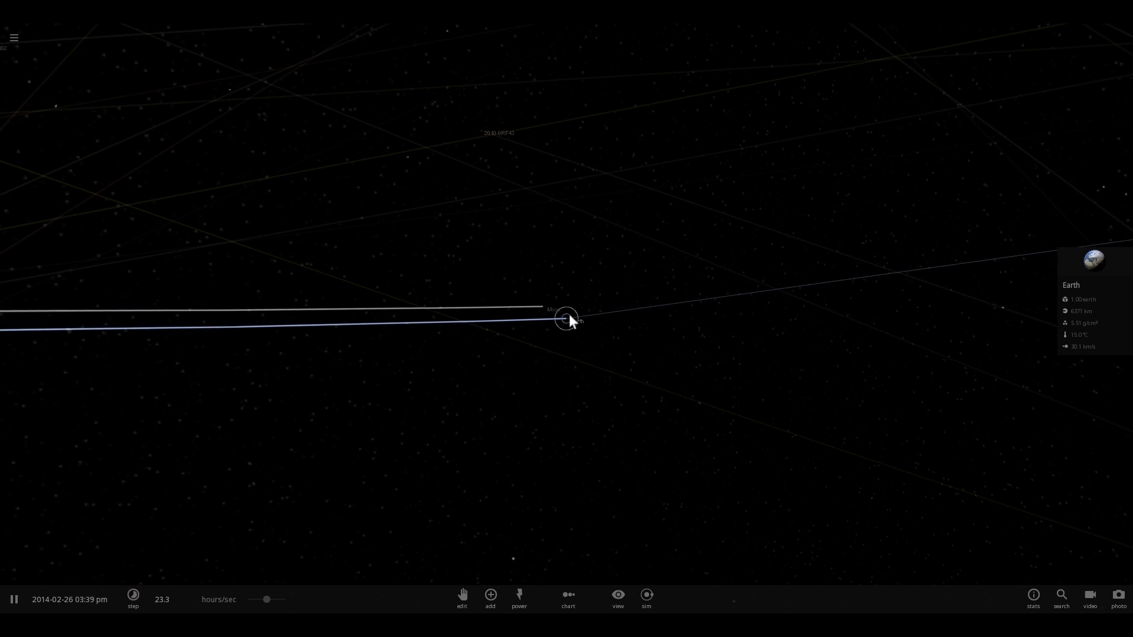
{"action": "left_click_drag", "start_coordinate": [554, 319], "coordinate": [396, 184]}
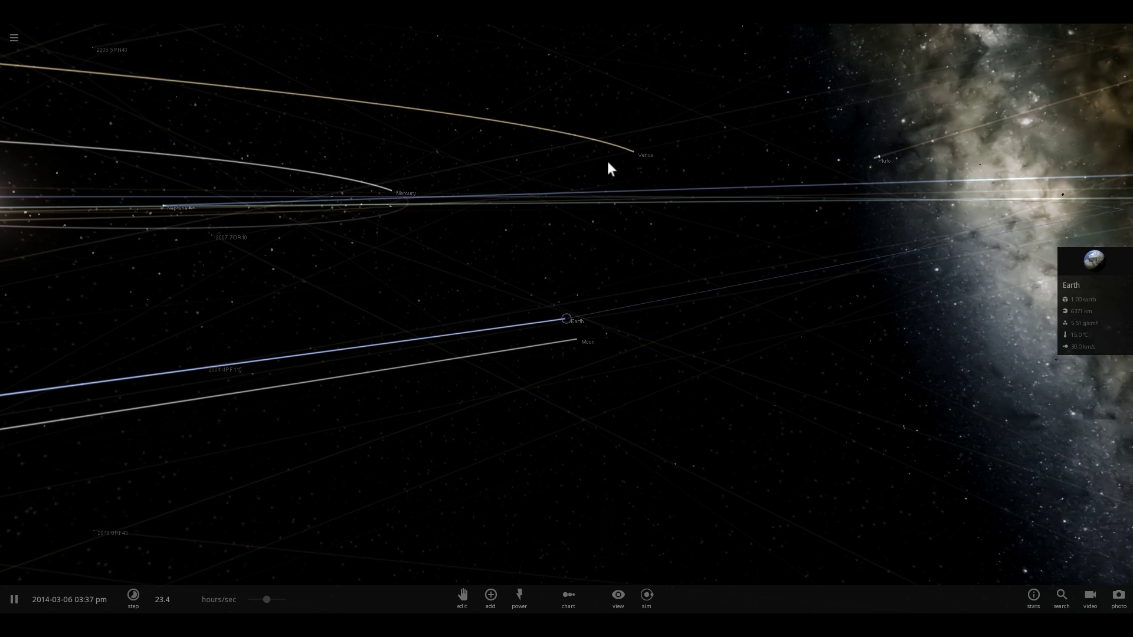
Centre the view on Venus and bring its sunlit side into view.
{"action": "double_click", "coordinate": [626, 154]}
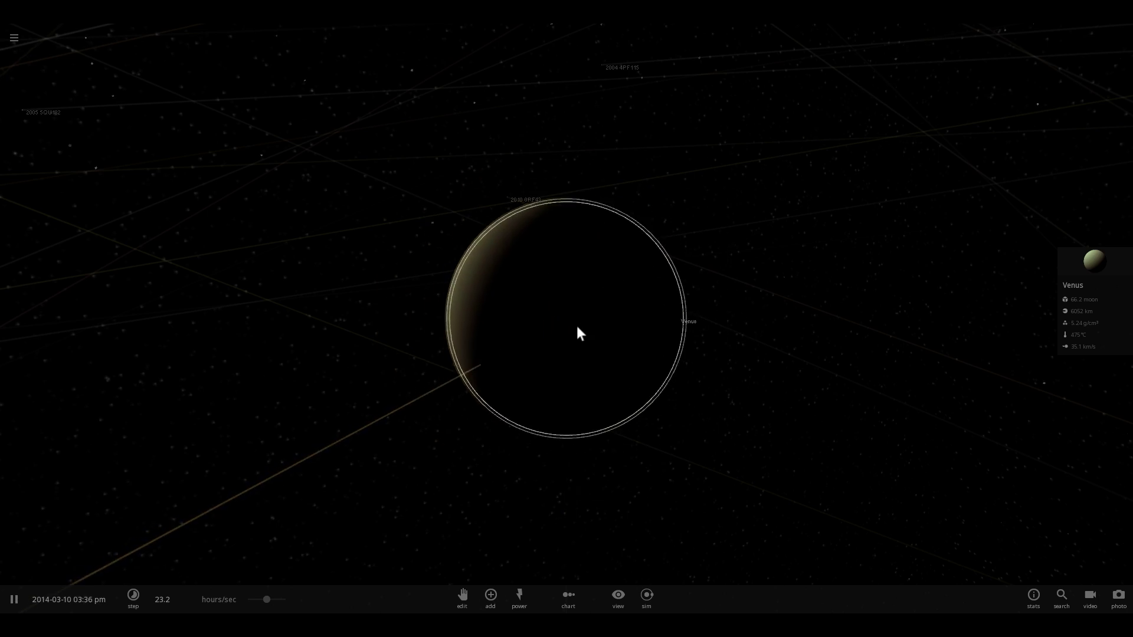
{"action": "right_click_drag", "start_coordinate": [816, 298], "coordinate": [549, 312]}
{"action": "left_click", "coordinate": [492, 593]}
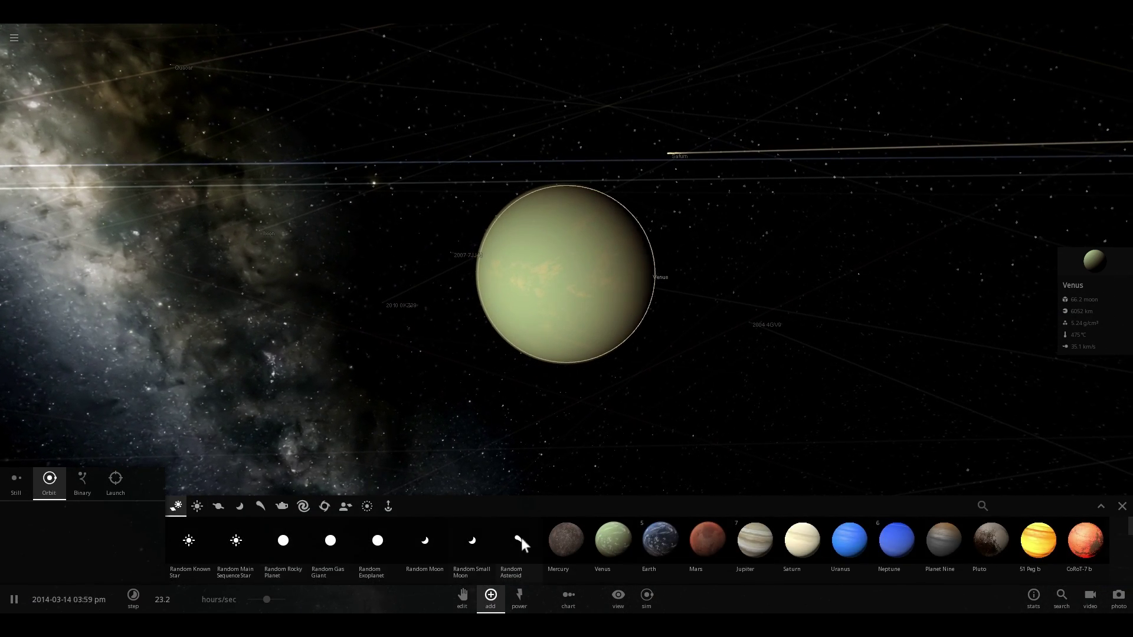
{"action": "left_click", "coordinate": [648, 542]}
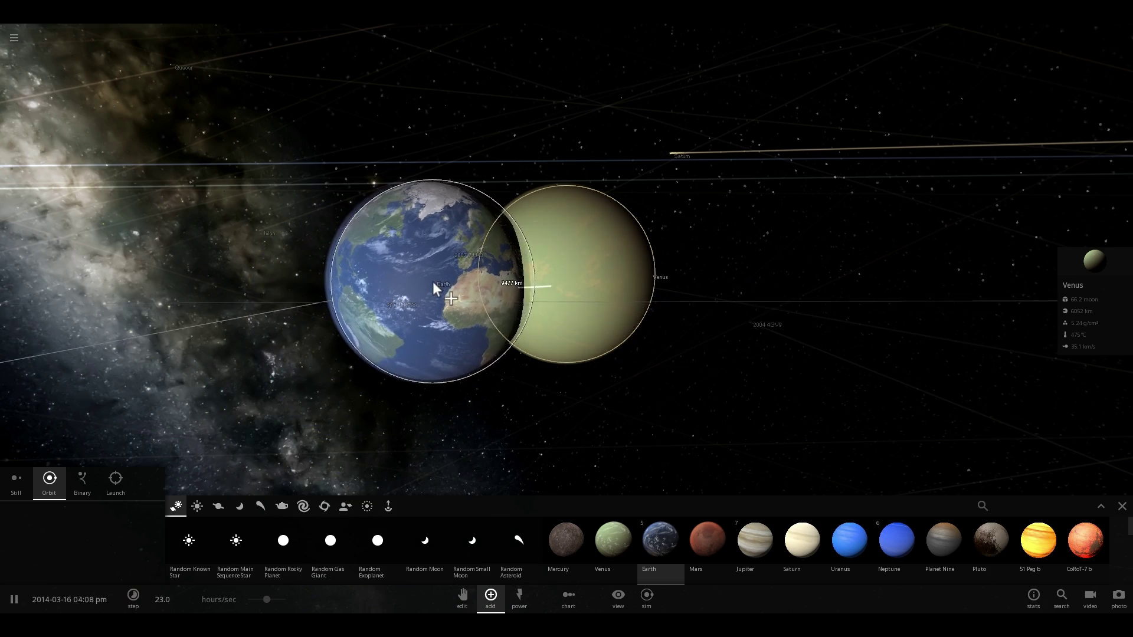
{"action": "right_click_drag", "start_coordinate": [497, 329], "coordinate": [465, 275]}
{"action": "key", "text": "Escape"}
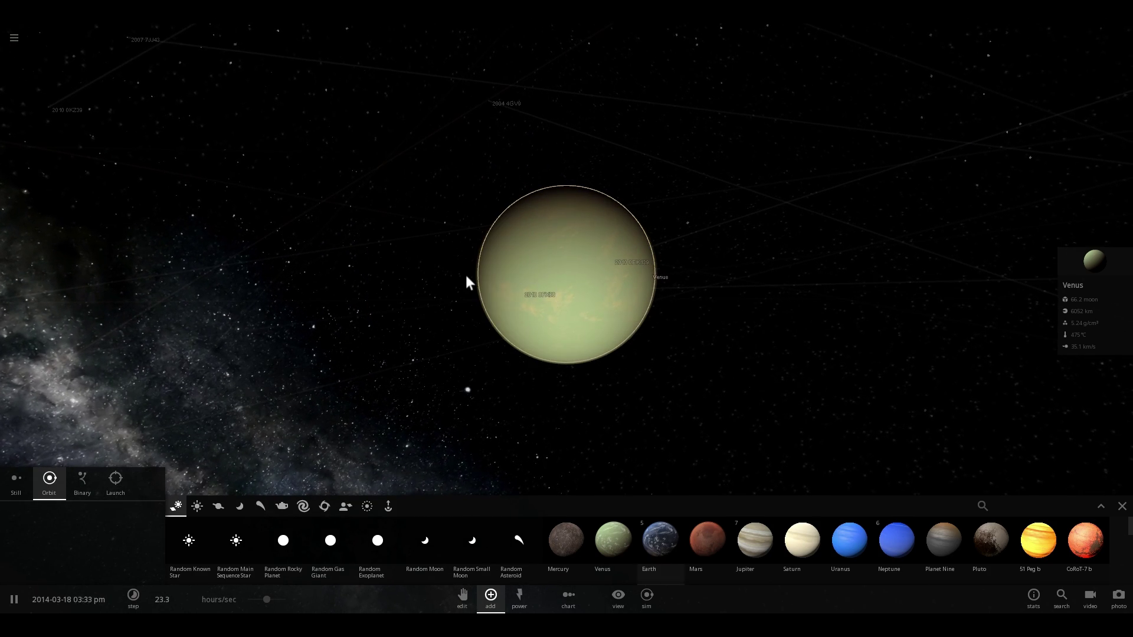
Inspect Venus's clouds up close and open the planet's temperature and atmosphere properties.
{"action": "scroll", "coordinate": [561, 299], "scroll_direction": "up", "scroll_amount": 5}
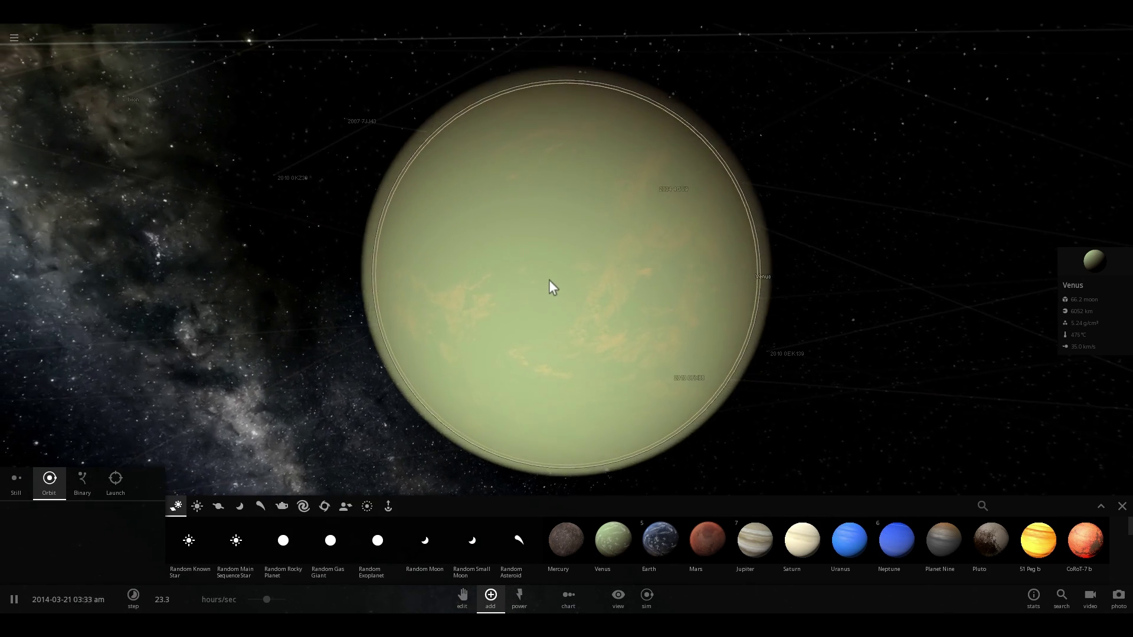
{"action": "right_click_drag", "start_coordinate": [550, 280], "coordinate": [610, 254]}
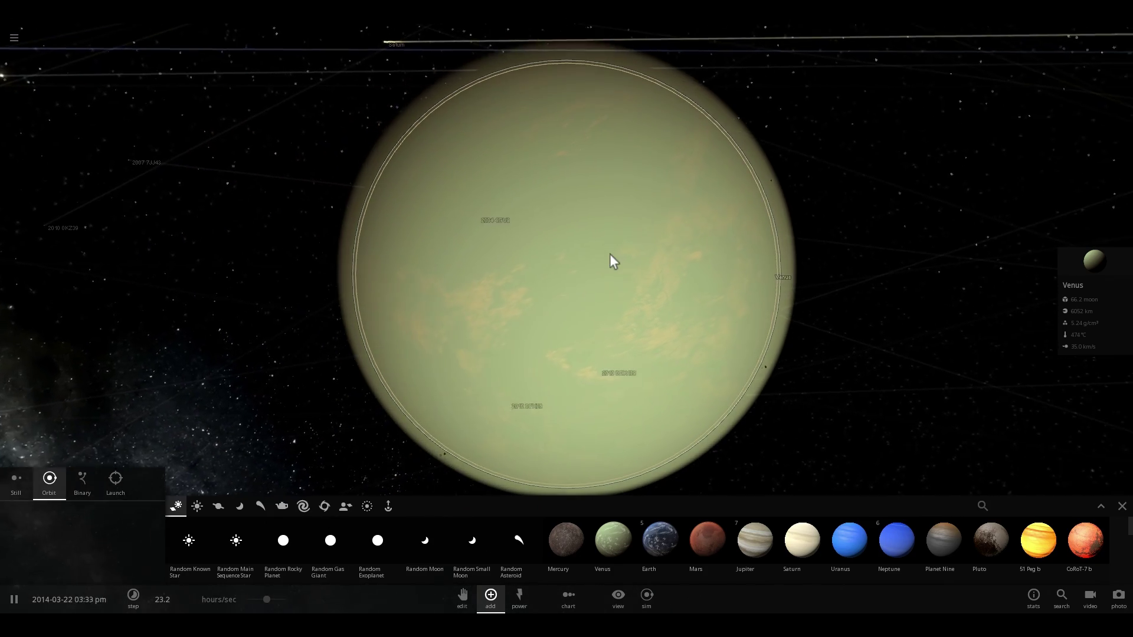
{"action": "left_click_drag", "start_coordinate": [570, 269], "coordinate": [482, 263]}
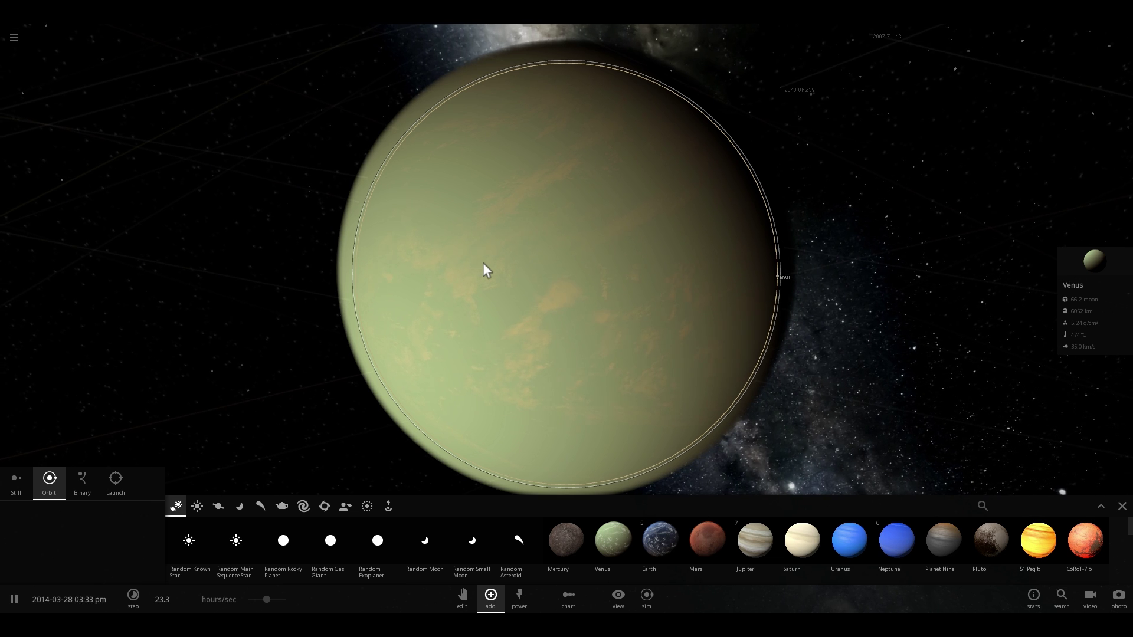
{"action": "left_click", "coordinate": [1086, 256]}
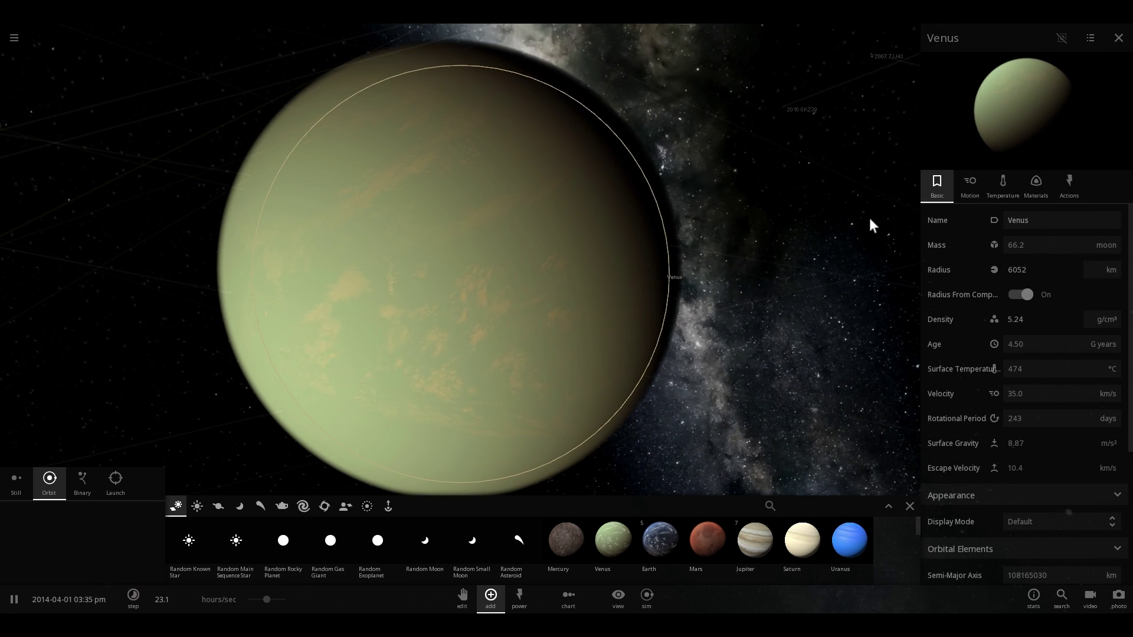
{"action": "left_click", "coordinate": [1003, 186]}
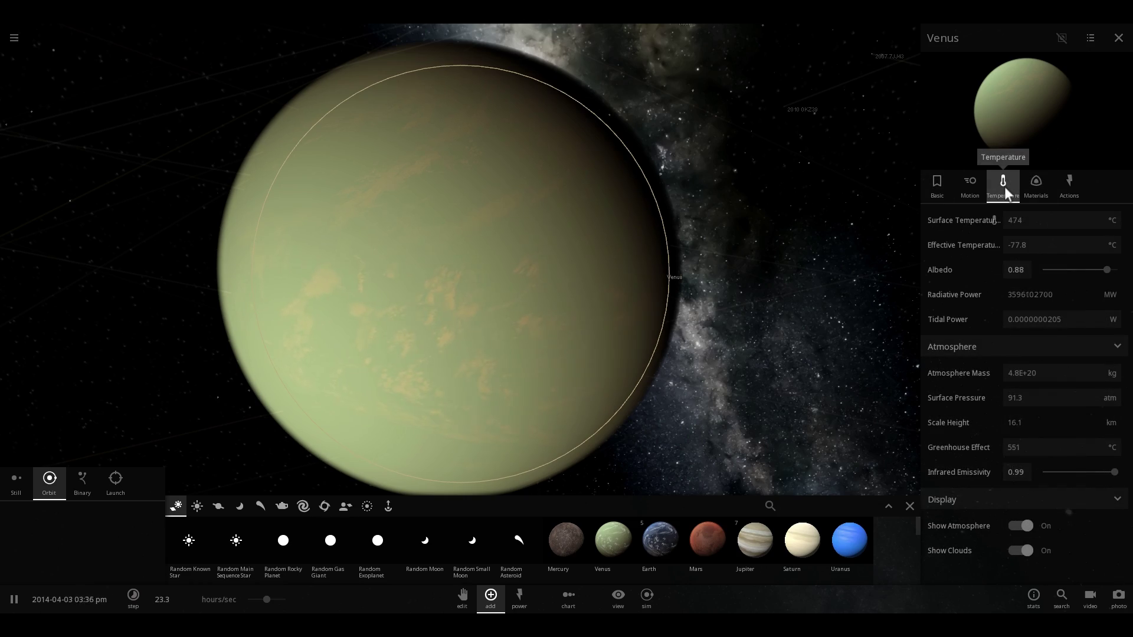
Hide Venus's atmosphere and look over its bare surface, including the night side.
{"action": "left_click", "coordinate": [1021, 526]}
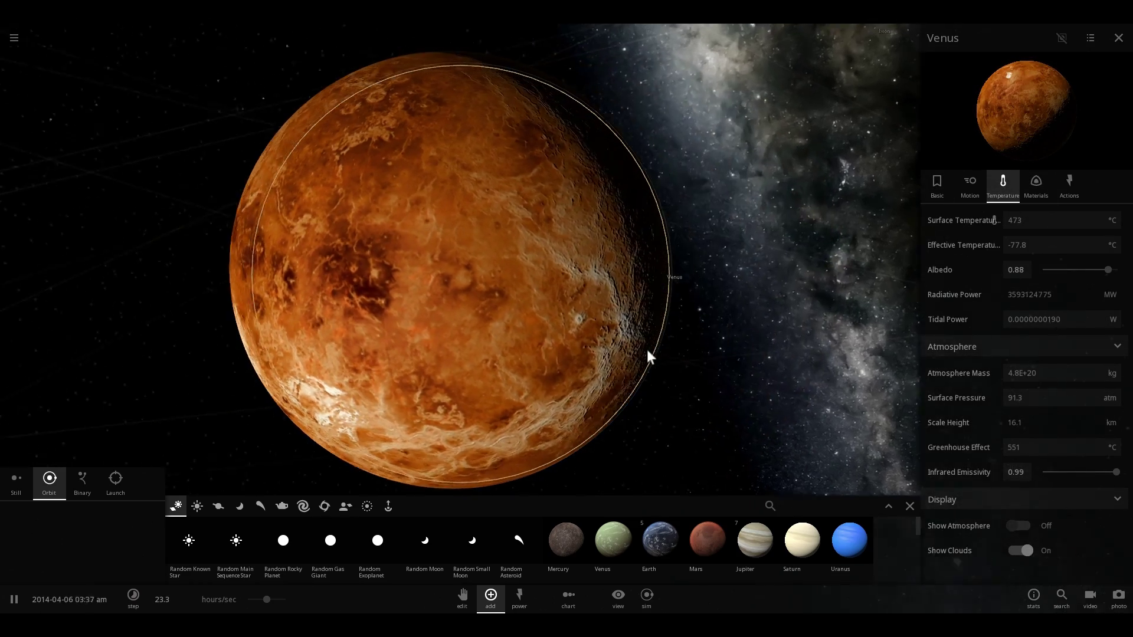
{"action": "left_click_drag", "start_coordinate": [647, 349], "coordinate": [424, 212]}
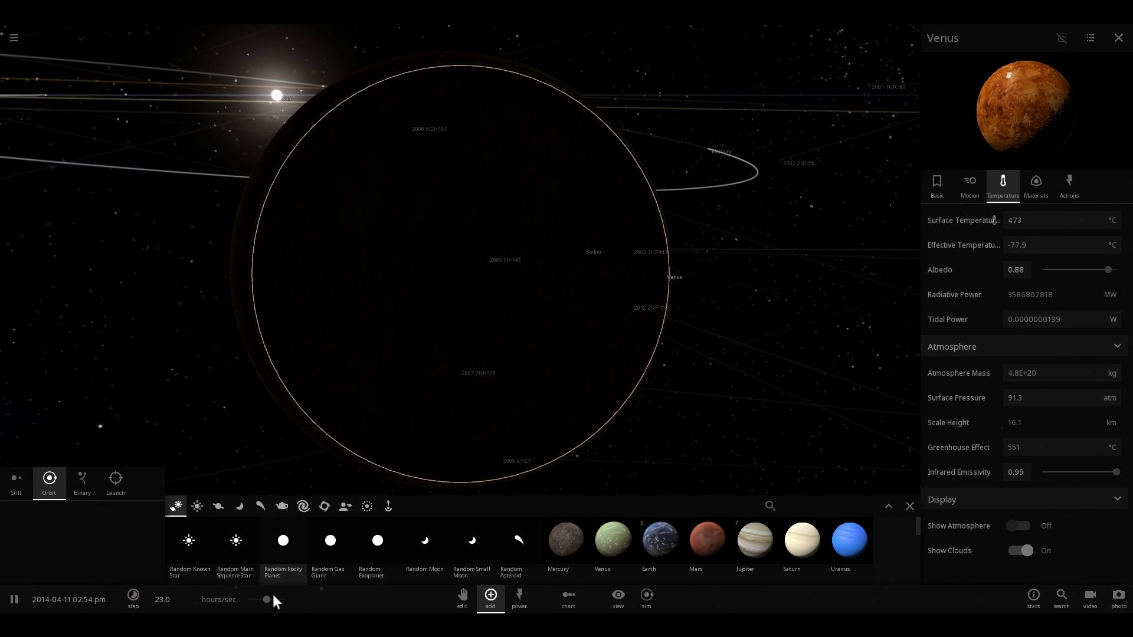
Raise the simulation speed to about 2.7 days/sec and watch Venus travel around the Sun among the inner planets.
{"action": "left_click_drag", "start_coordinate": [266, 599], "coordinate": [288, 600]}
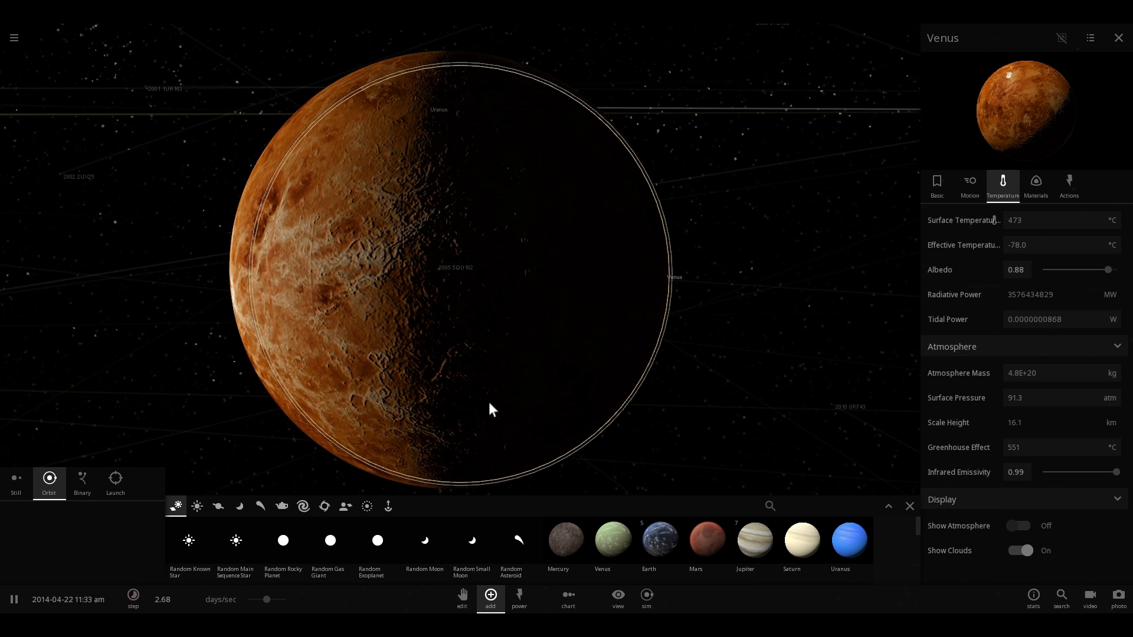
{"action": "scroll", "coordinate": [488, 400], "scroll_direction": "down", "scroll_amount": 3}
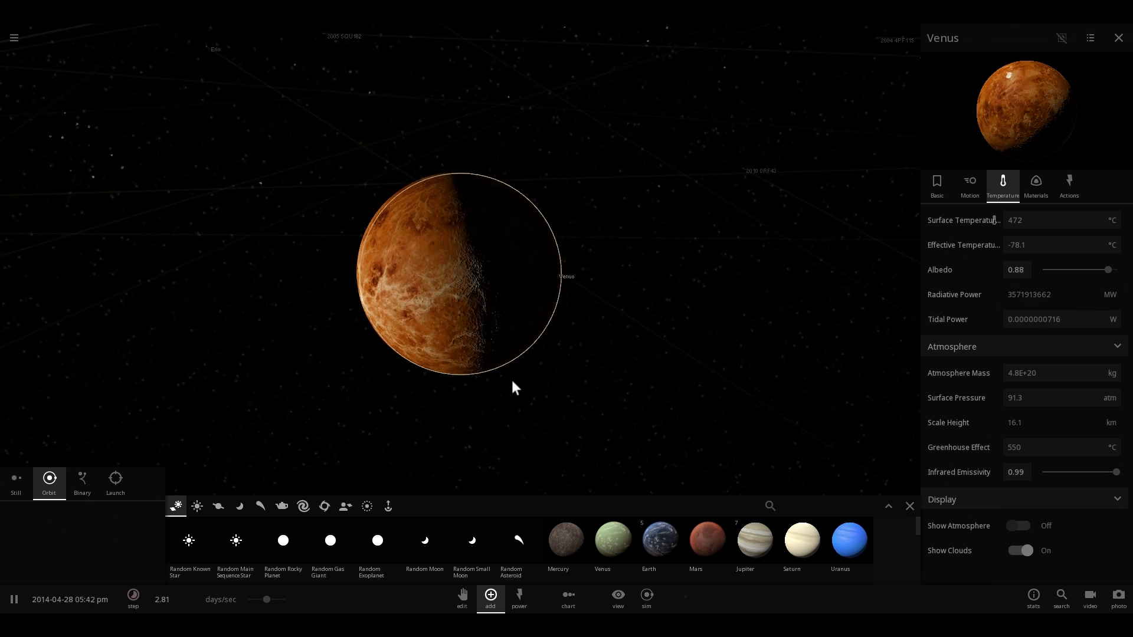
{"action": "scroll", "coordinate": [512, 381], "scroll_direction": "down", "scroll_amount": 5}
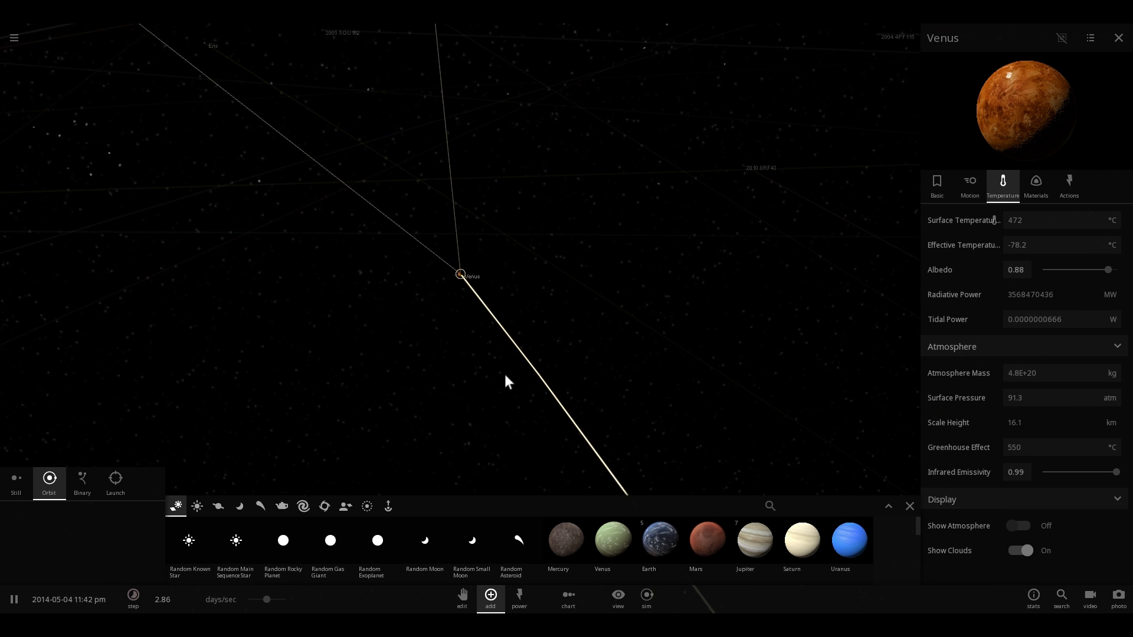
{"action": "scroll", "coordinate": [505, 376], "scroll_direction": "down", "scroll_amount": 8}
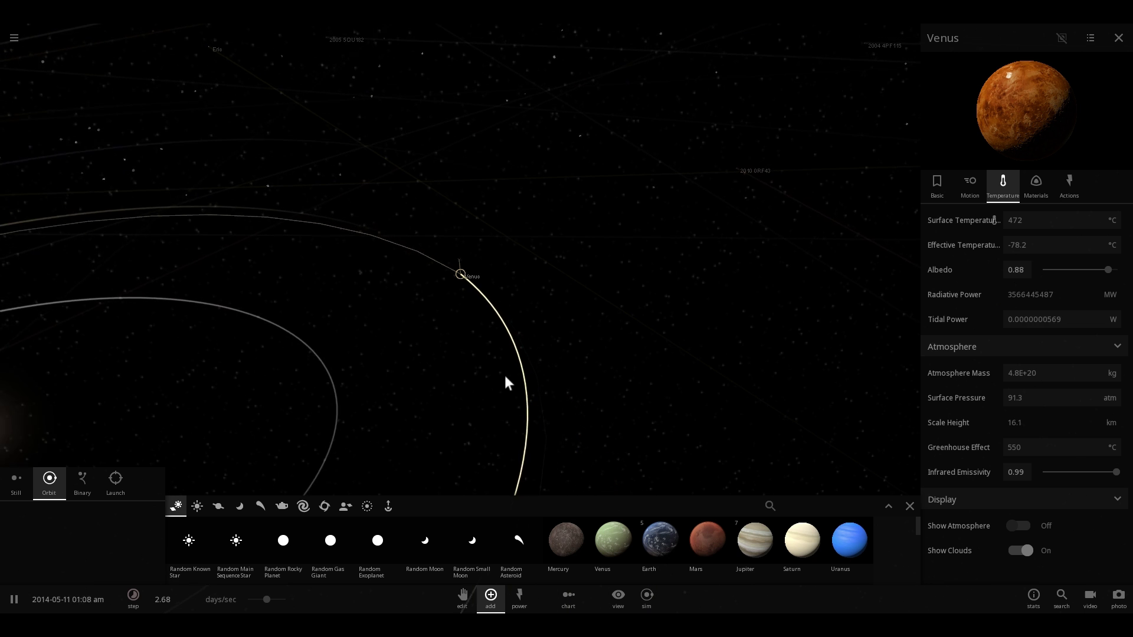
{"action": "left_click_drag", "start_coordinate": [504, 375], "coordinate": [178, 295]}
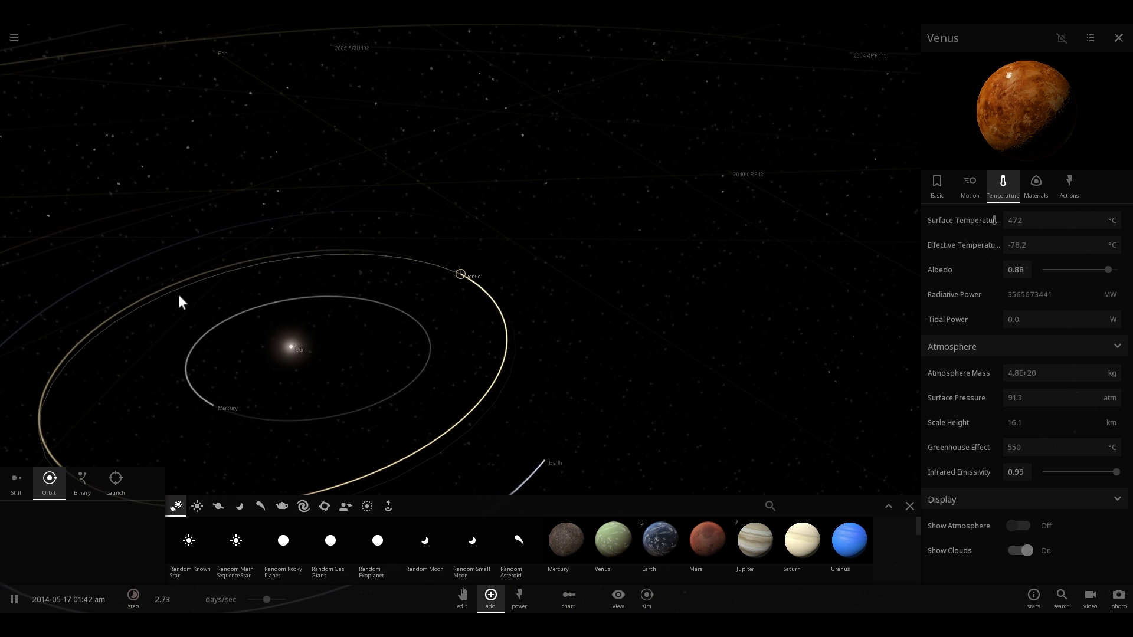
{"action": "left_click_drag", "start_coordinate": [475, 288], "coordinate": [478, 260]}
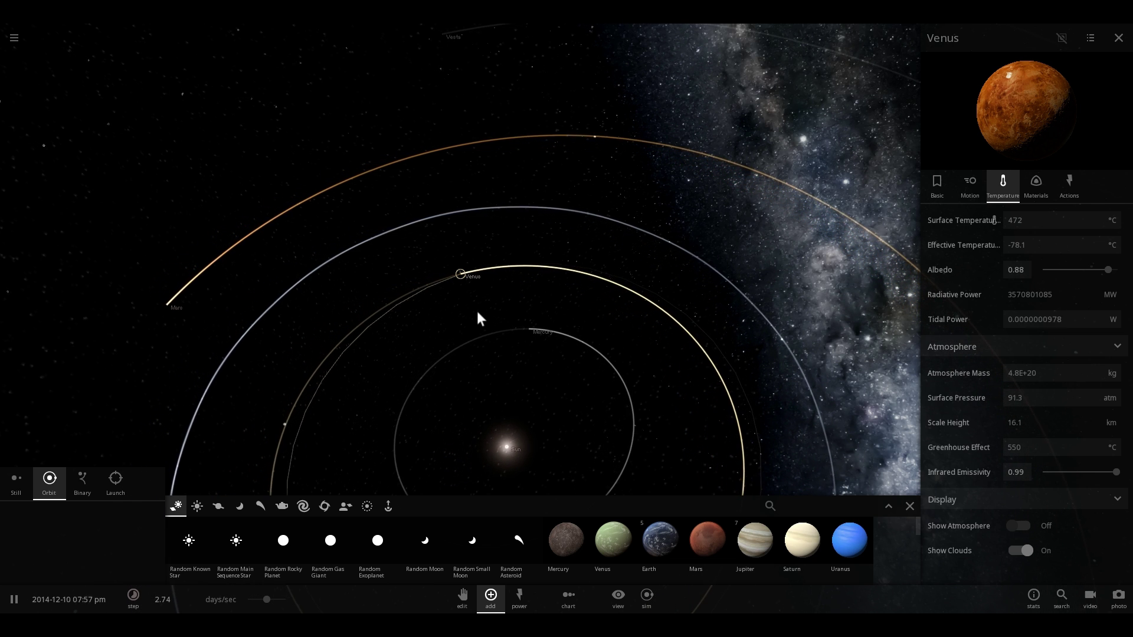
Return to a sunlit close view of Venus, show its atmosphere again and close the object catalogue.
{"action": "scroll", "coordinate": [477, 312], "scroll_direction": "up", "scroll_amount": 15}
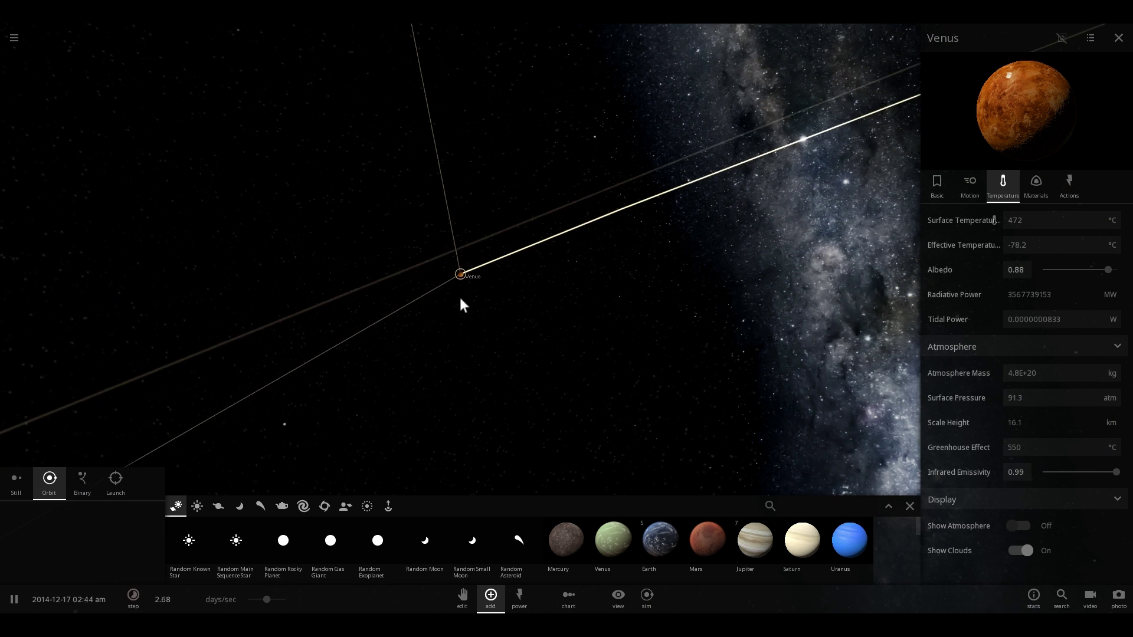
{"action": "scroll", "coordinate": [459, 297], "scroll_direction": "up", "scroll_amount": 10}
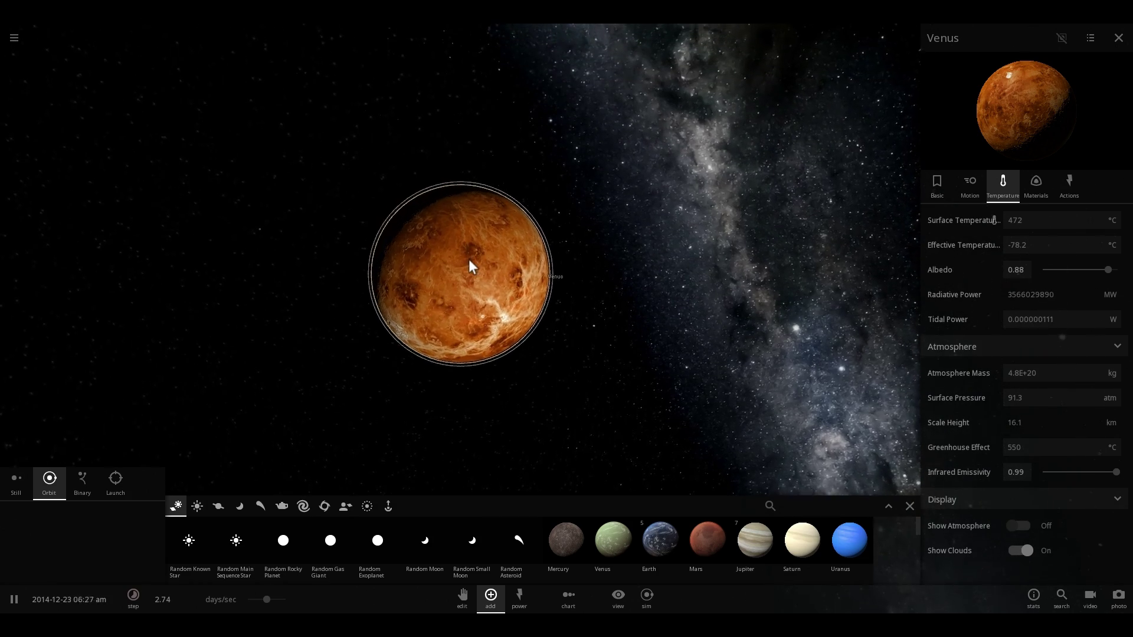
{"action": "scroll", "coordinate": [465, 254], "scroll_direction": "up", "scroll_amount": 5}
{"action": "right_click_drag", "start_coordinate": [501, 219], "coordinate": [604, 298]}
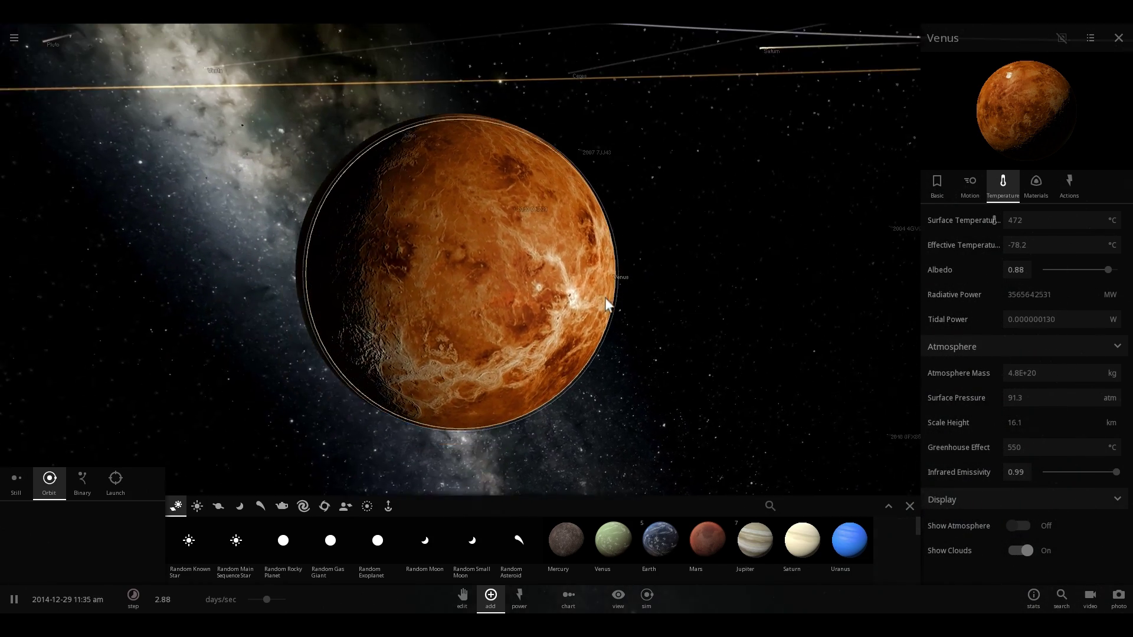
{"action": "left_click", "coordinate": [1019, 525]}
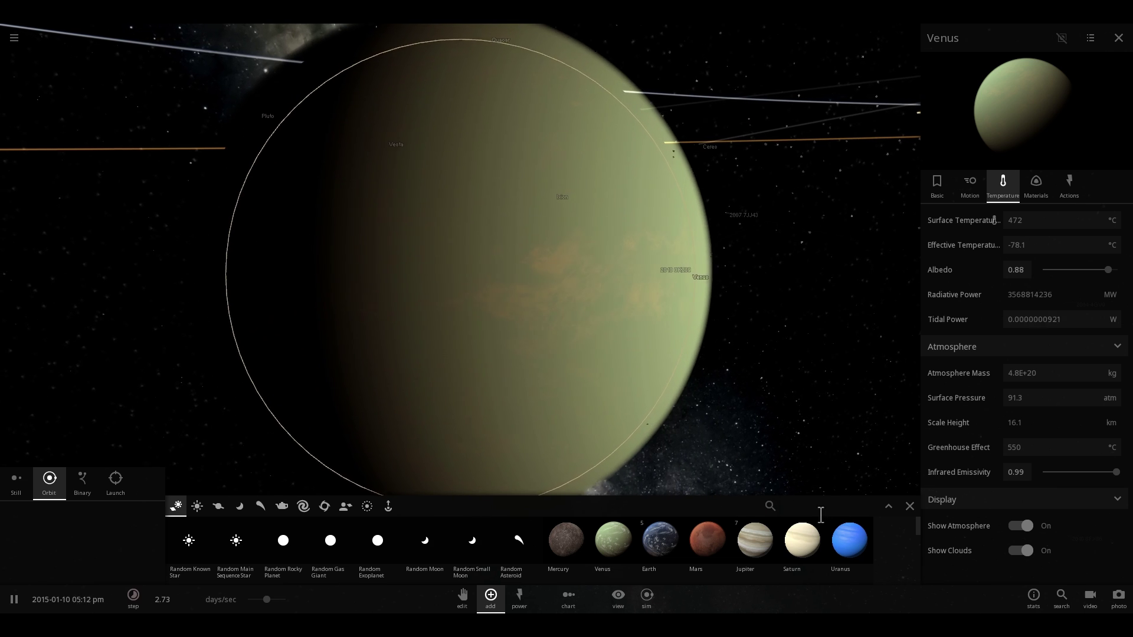
{"action": "left_click", "coordinate": [909, 506]}
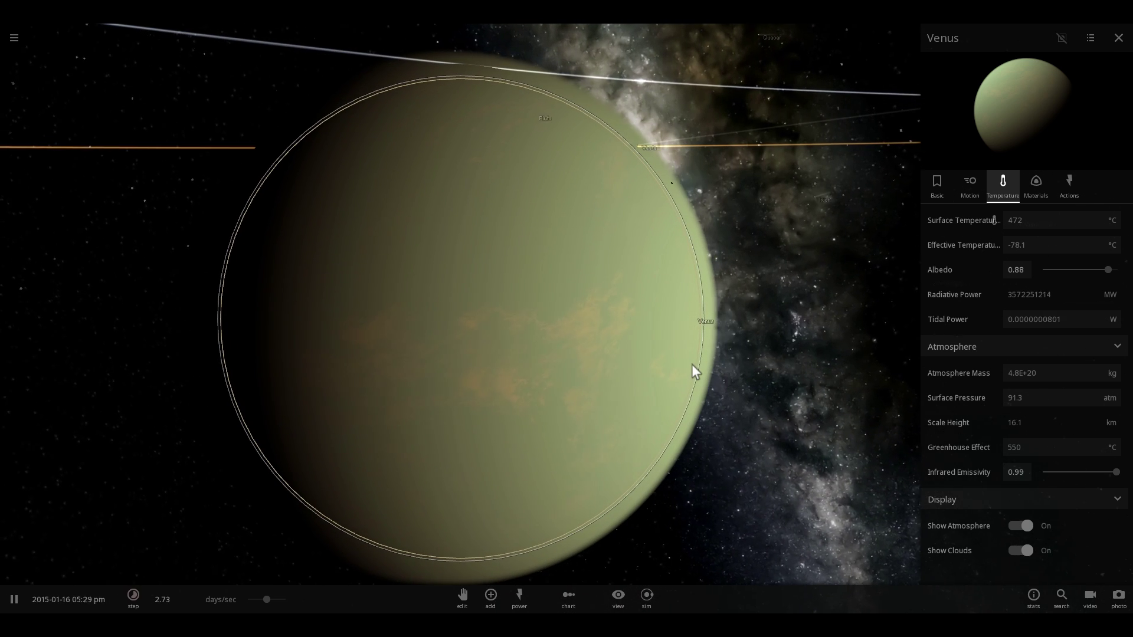
Inspect Venus's cloud cover and surface from nearer and farther away.
{"action": "scroll", "coordinate": [685, 345], "scroll_direction": "down", "scroll_amount": 3}
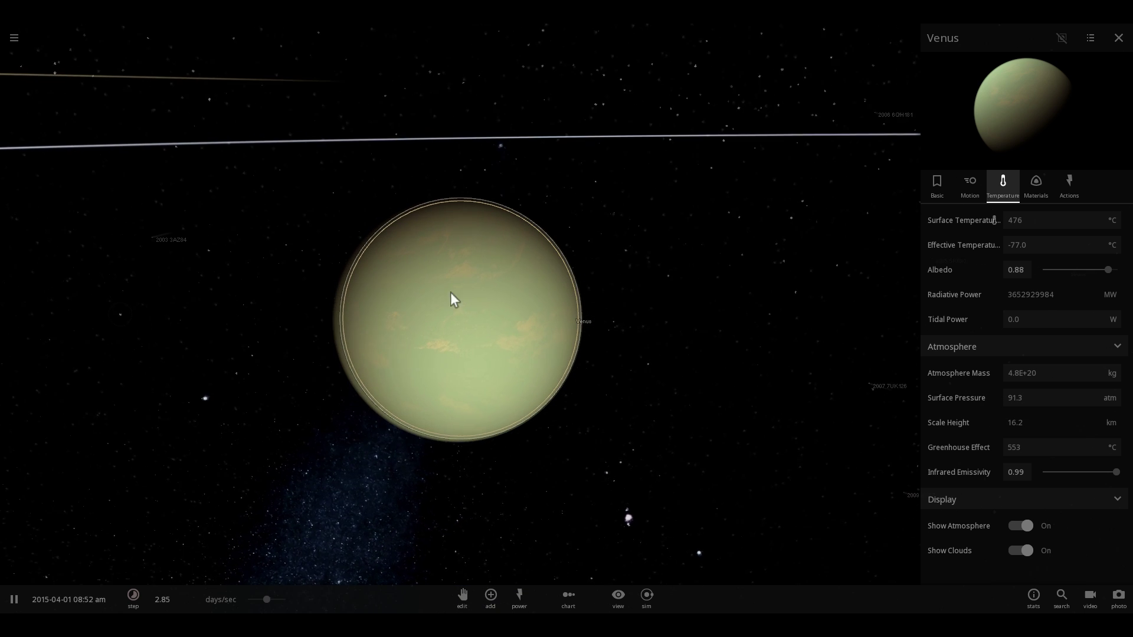
{"action": "scroll", "coordinate": [495, 309], "scroll_direction": "up", "scroll_amount": 3}
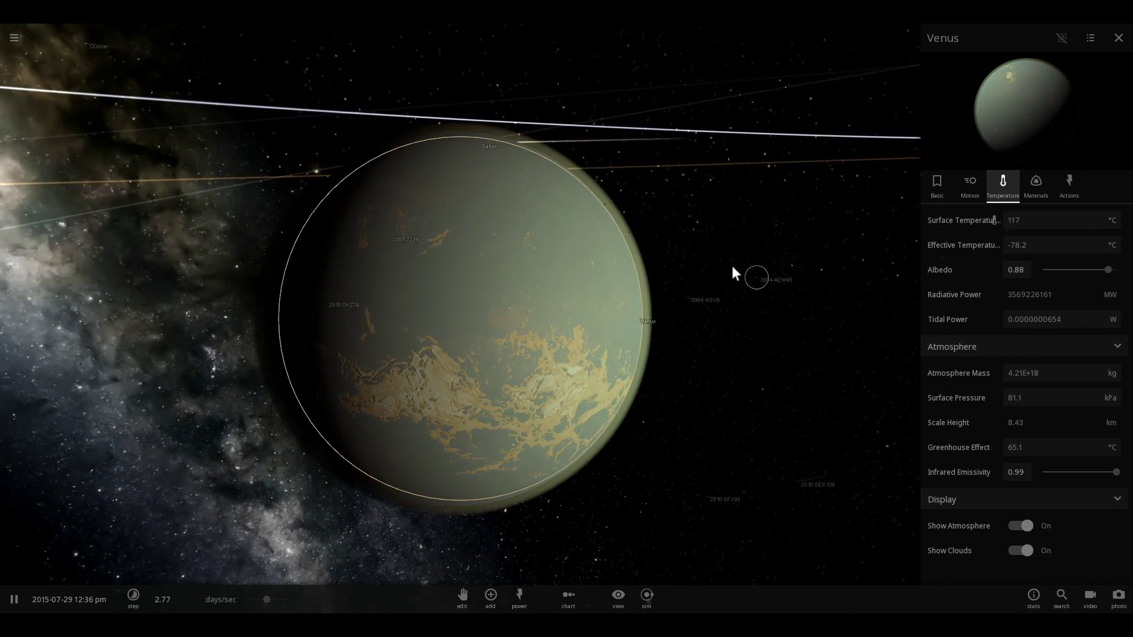
{"action": "scroll", "coordinate": [813, 286], "scroll_direction": "up", "scroll_amount": 2}
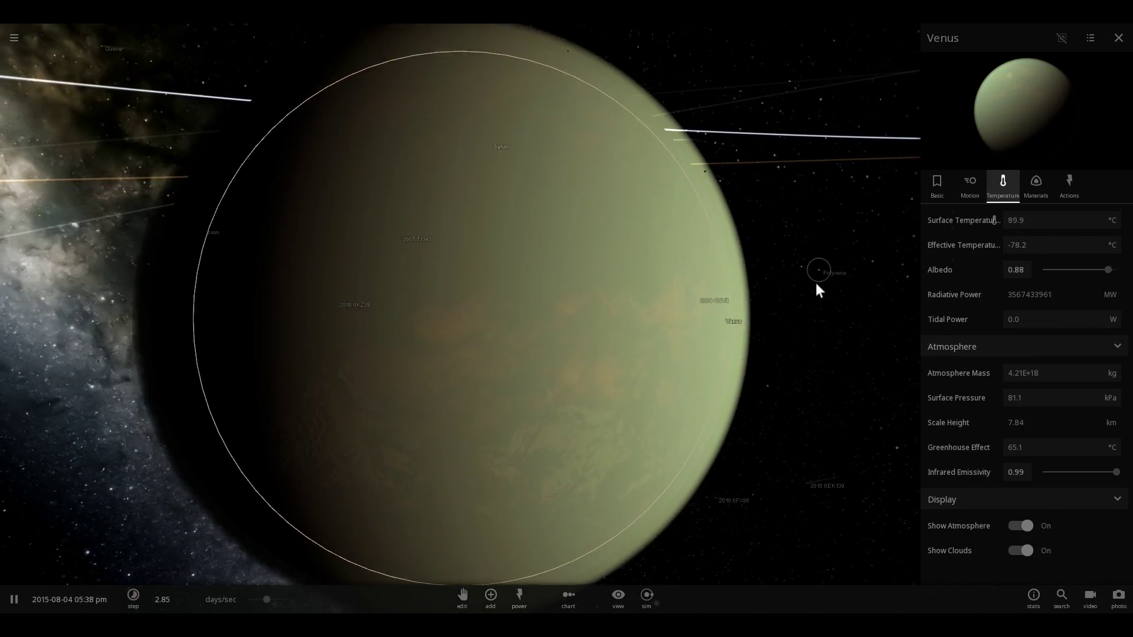
{"action": "scroll", "coordinate": [815, 282], "scroll_direction": "down", "scroll_amount": 3}
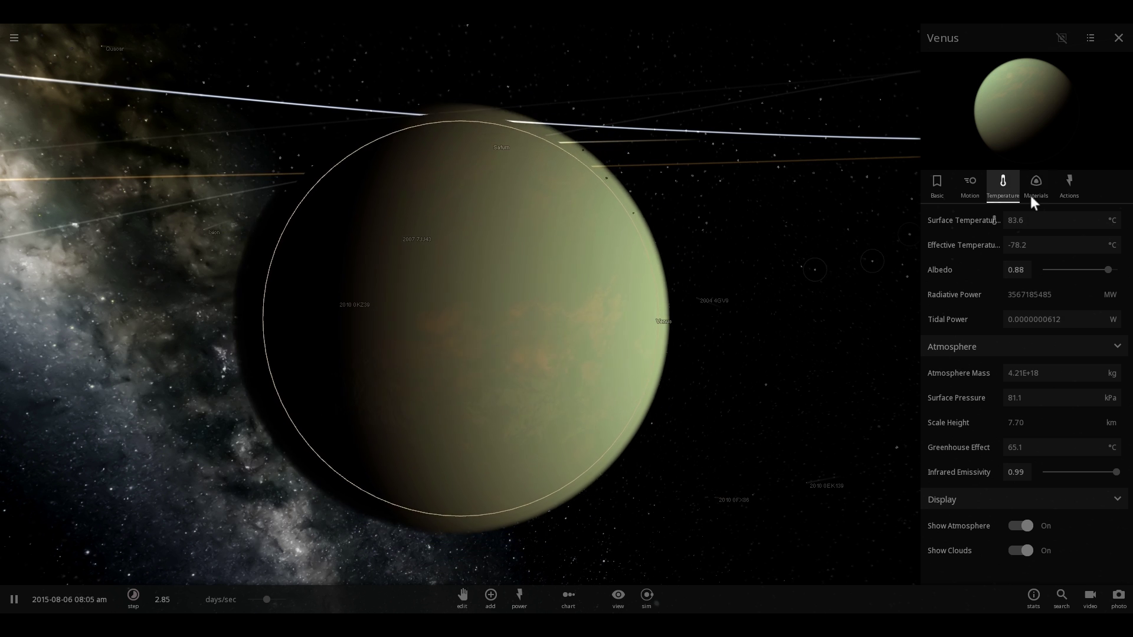
Hide Venus's atmosphere and reduce the planet's water share to 0.0100 %.
{"action": "left_click", "coordinate": [1010, 525]}
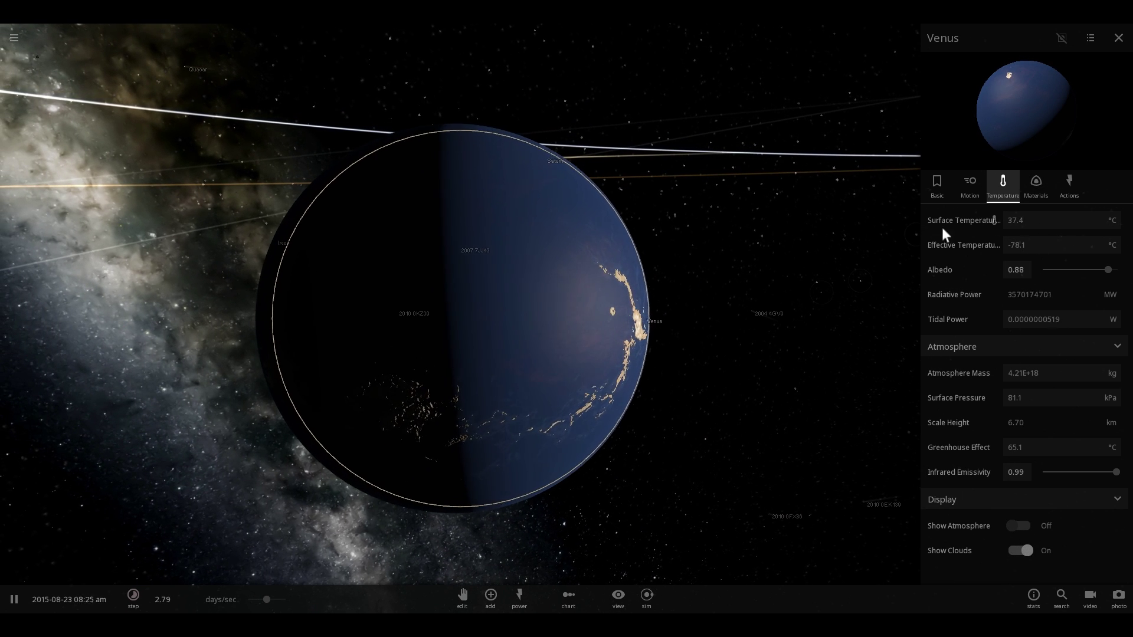
{"action": "left_click", "coordinate": [1034, 185]}
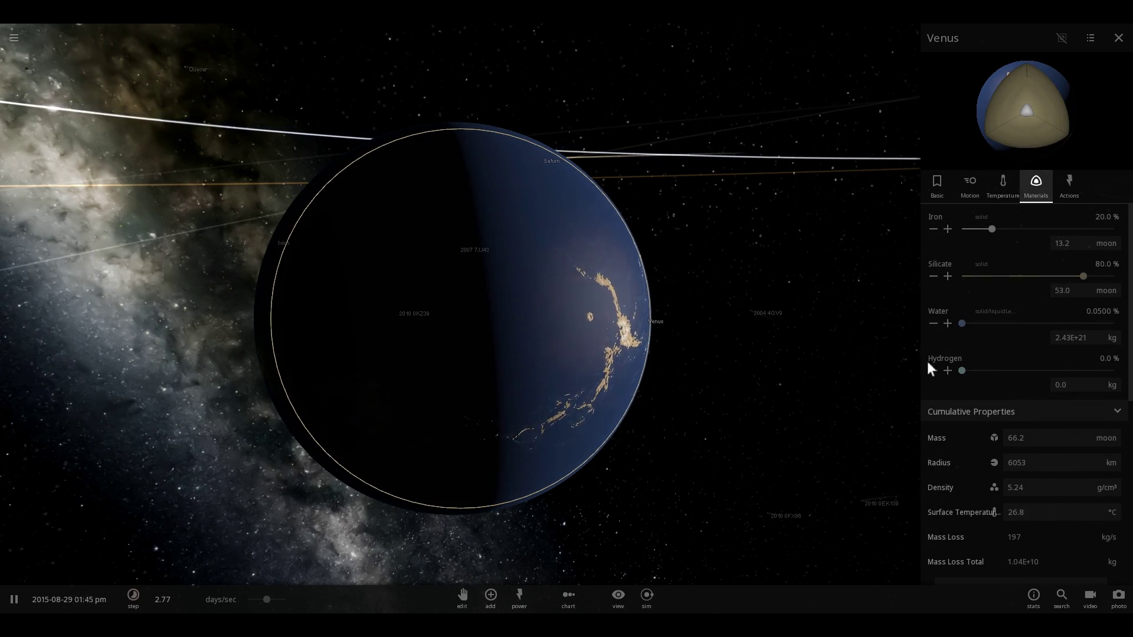
{"action": "left_click", "coordinate": [934, 323]}
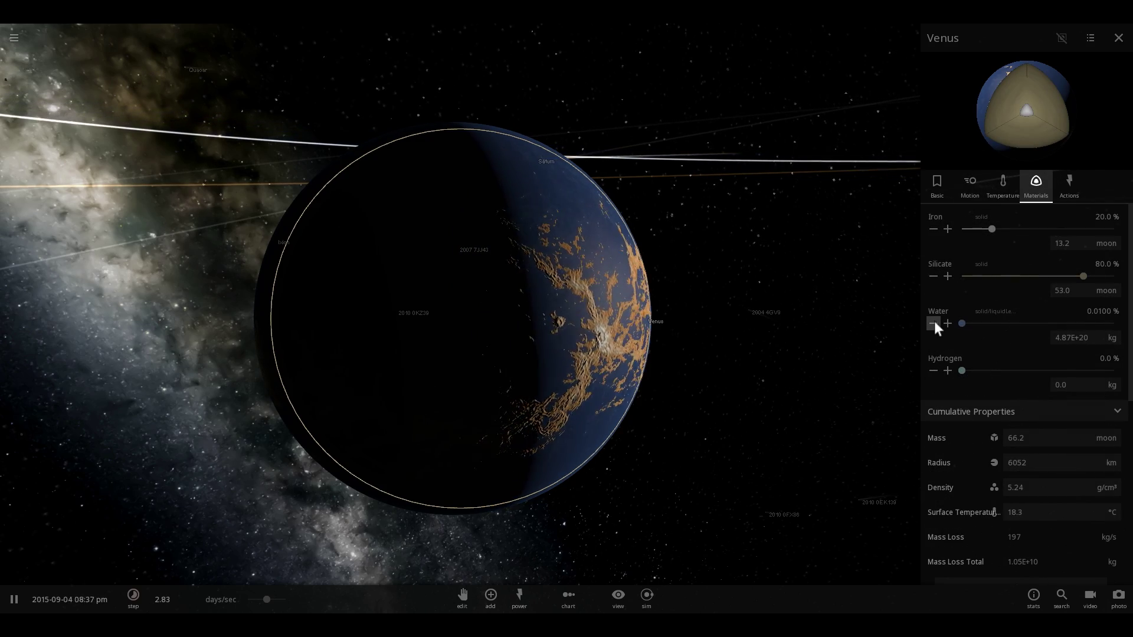
Examine Venus's oceans and landmasses from several sides and distances.
{"action": "right_click_drag", "start_coordinate": [761, 337], "coordinate": [580, 324]}
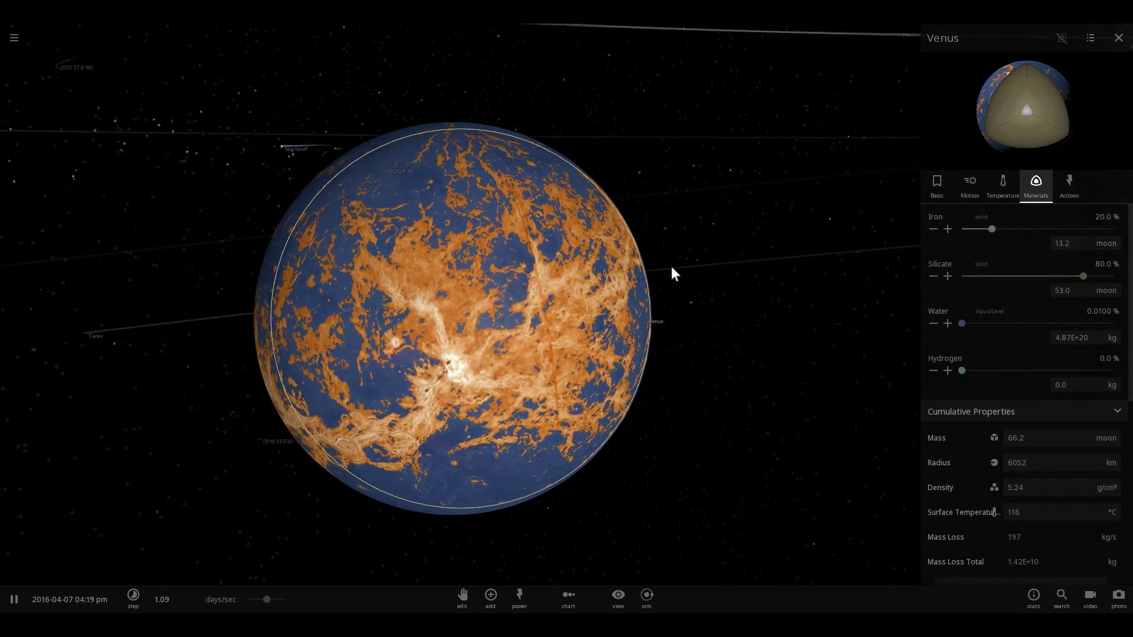
{"action": "scroll", "coordinate": [671, 265], "scroll_direction": "down", "scroll_amount": 3}
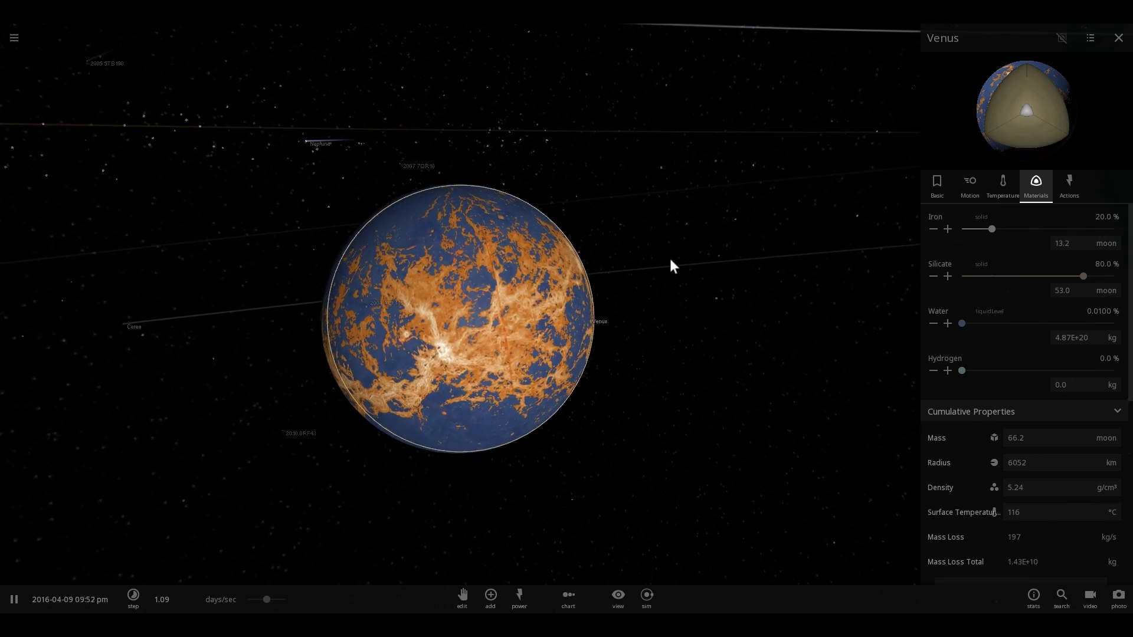
{"action": "right_click_drag", "start_coordinate": [670, 259], "coordinate": [732, 242]}
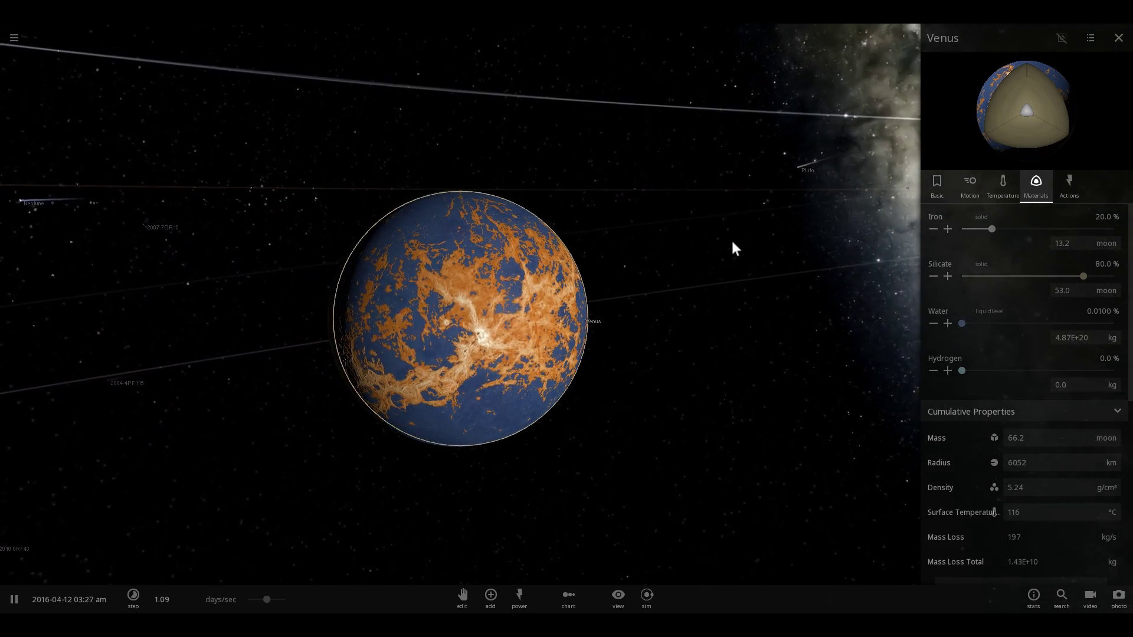
{"action": "left_click_drag", "start_coordinate": [732, 248], "coordinate": [574, 221]}
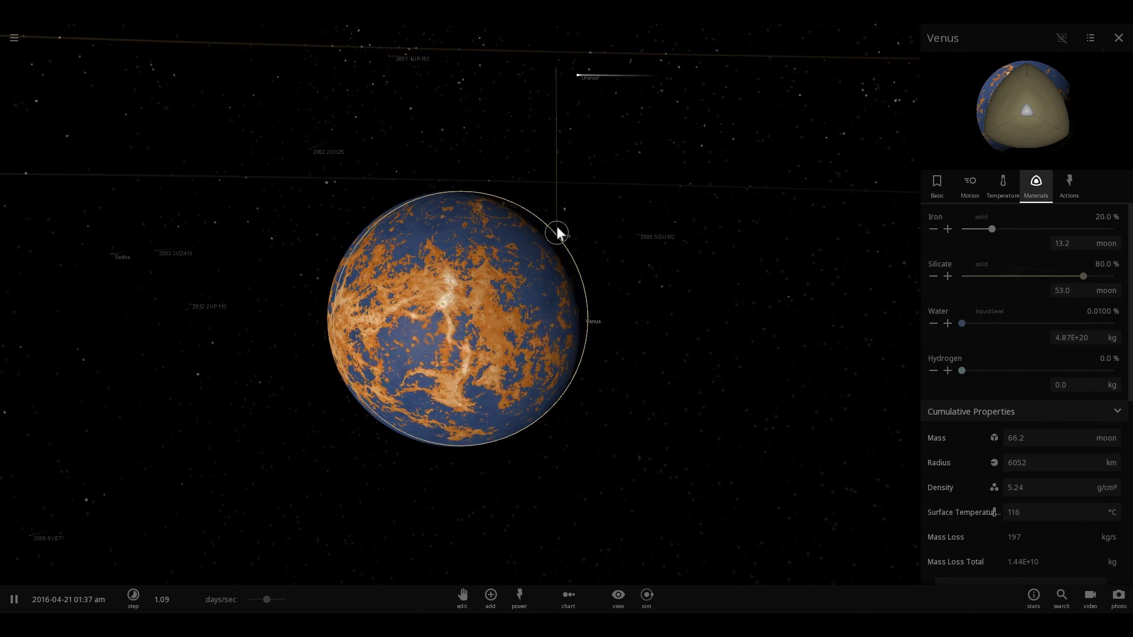
{"action": "left_click_drag", "start_coordinate": [557, 231], "coordinate": [550, 206]}
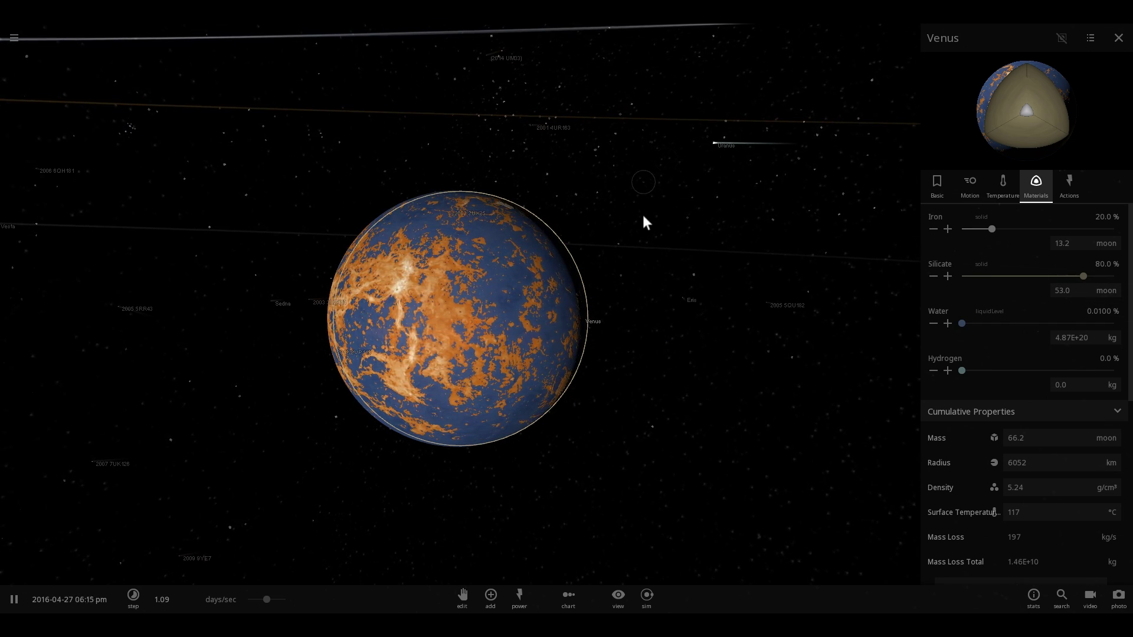
{"action": "left_click_drag", "start_coordinate": [637, 220], "coordinate": [681, 213]}
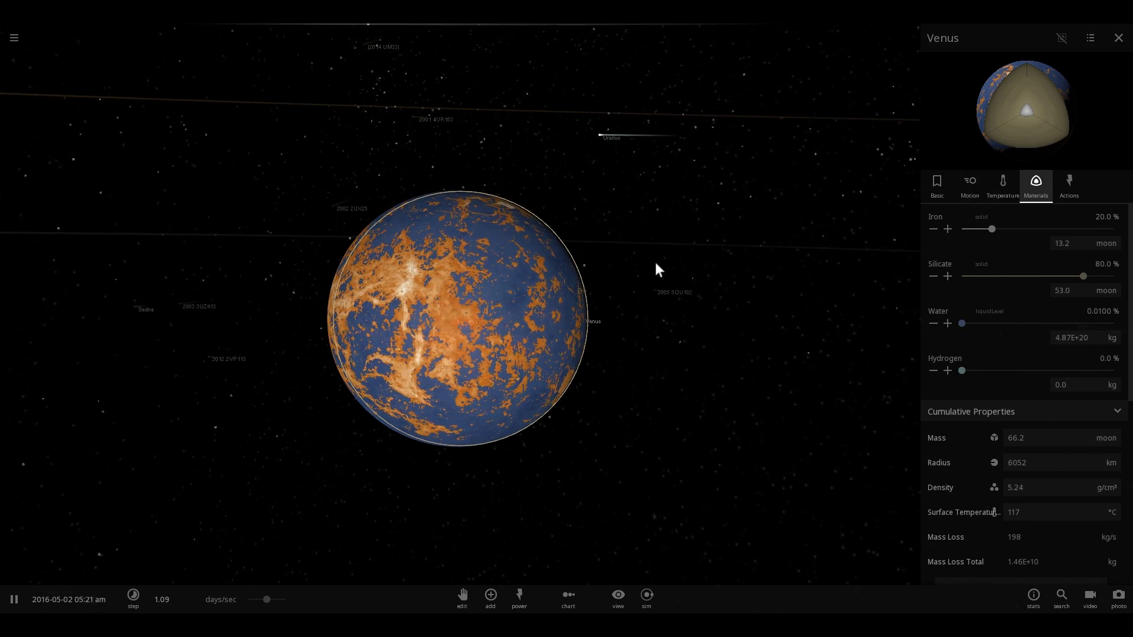
{"action": "left_click_drag", "start_coordinate": [656, 264], "coordinate": [685, 270]}
{"action": "scroll", "coordinate": [661, 275], "scroll_direction": "up", "scroll_amount": 4}
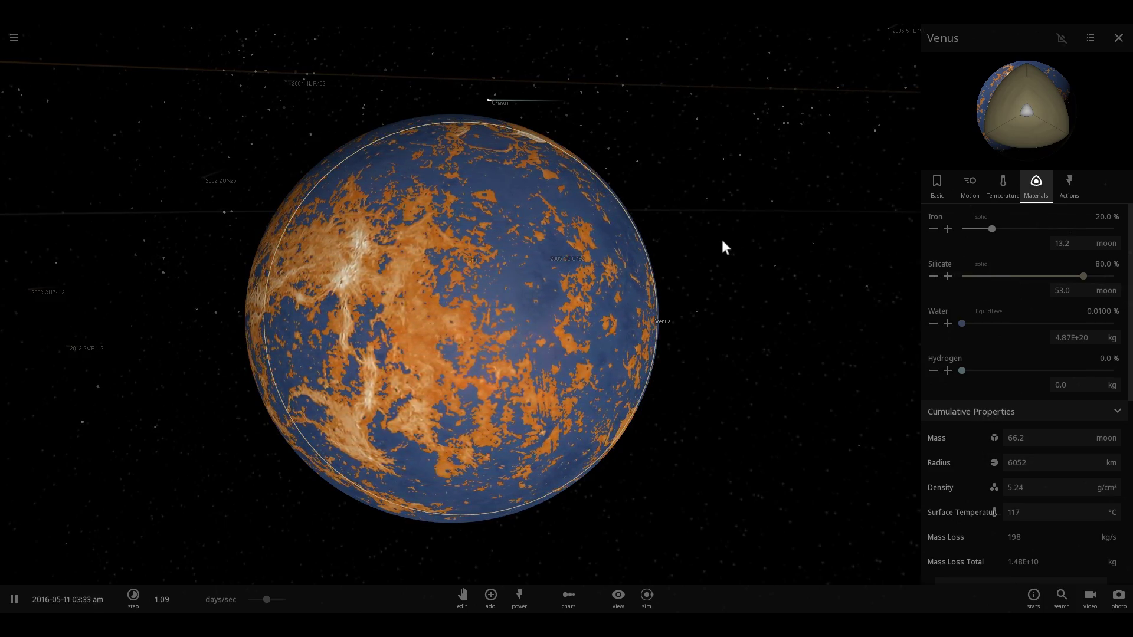
{"action": "left_click_drag", "start_coordinate": [721, 239], "coordinate": [773, 243]}
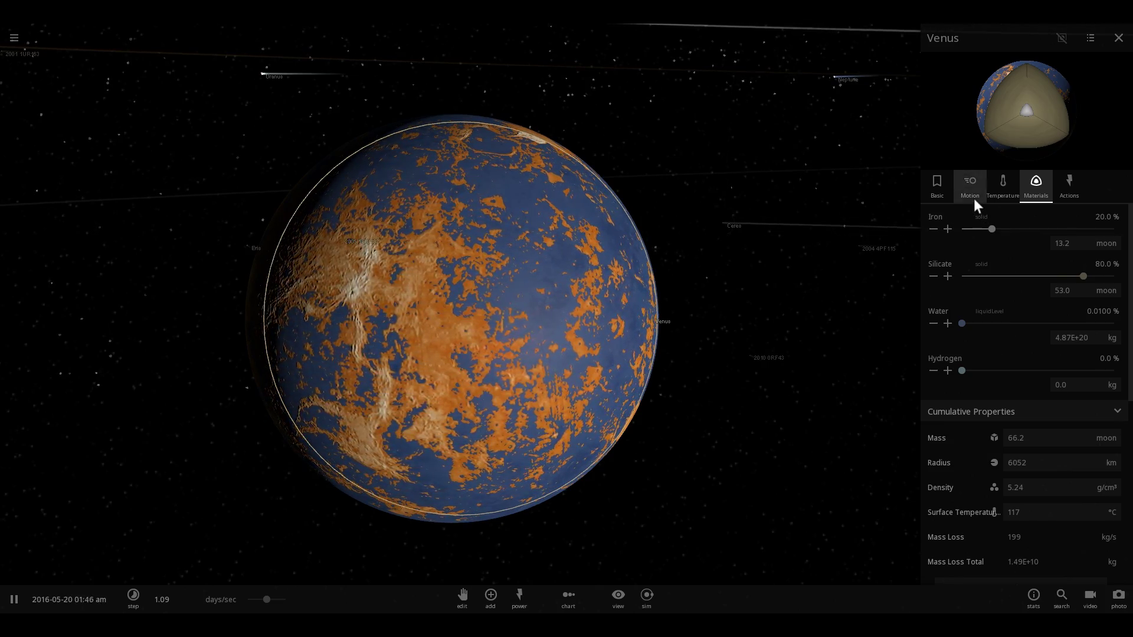
Add a body beside Venus from the moon catalogue and name it VENUS COLLIDER.
{"action": "left_click", "coordinate": [488, 606]}
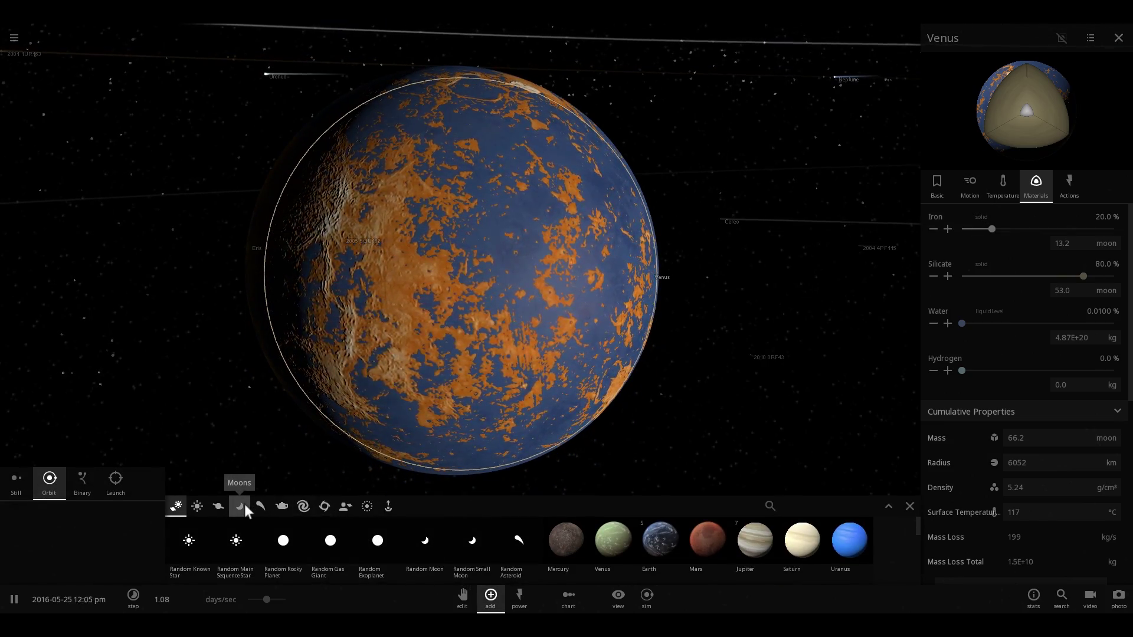
{"action": "left_click", "coordinate": [244, 505]}
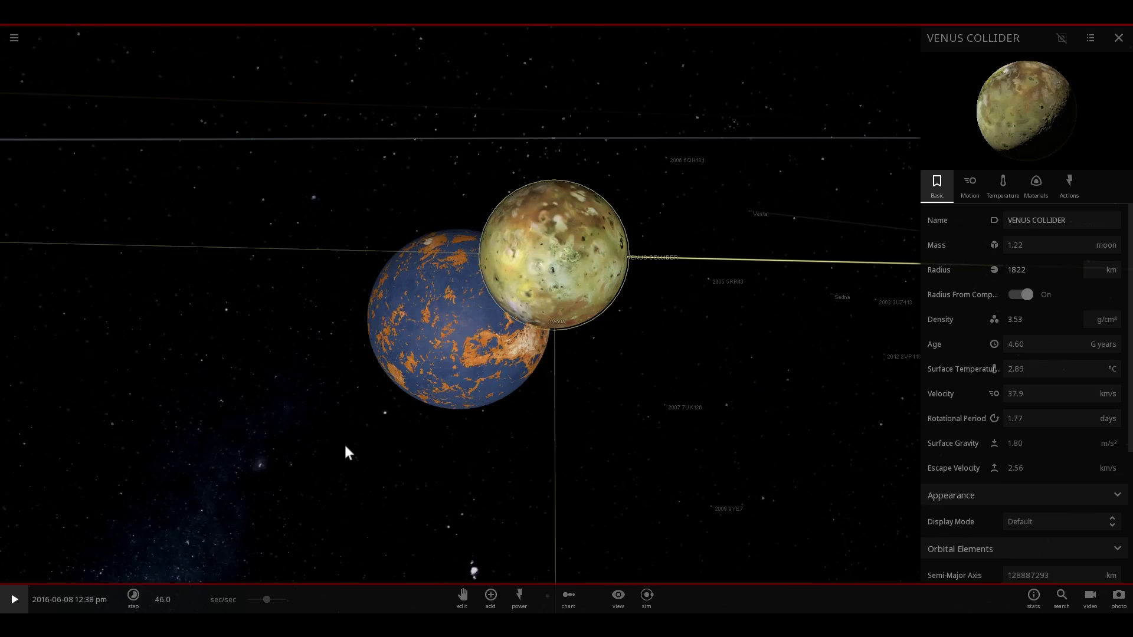
Resume the simulation and raise its speed to about 5 mins/sec to run the moon's collision with Venus.
{"action": "key", "text": "space"}
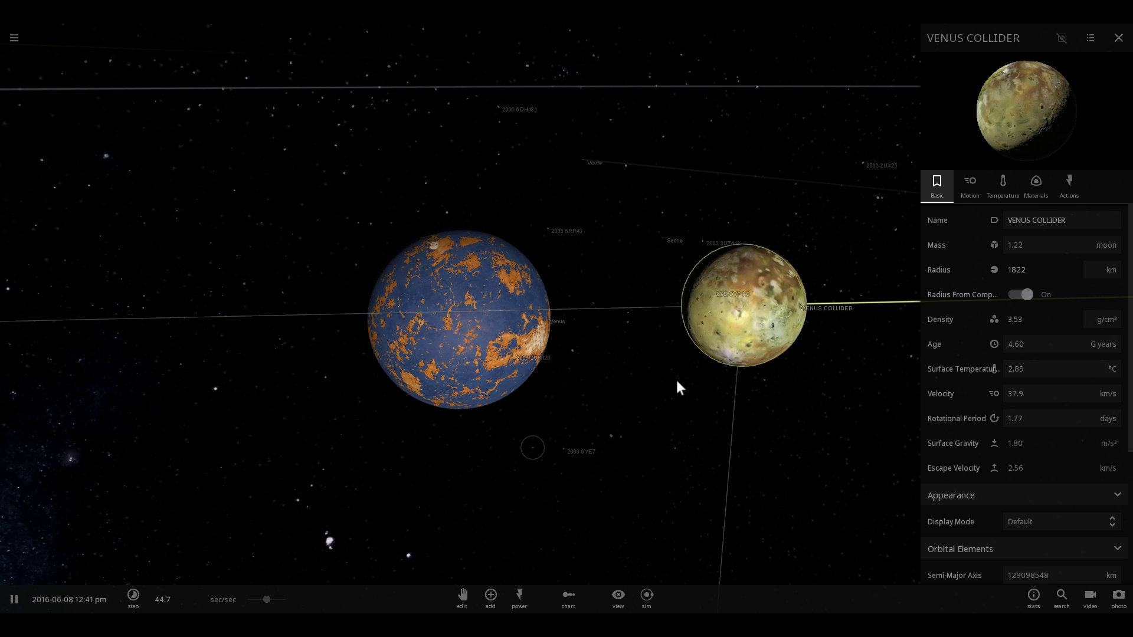
{"action": "left_click_drag", "start_coordinate": [267, 600], "coordinate": [283, 597]}
{"action": "scroll", "coordinate": [481, 470], "scroll_direction": "up", "scroll_amount": 5}
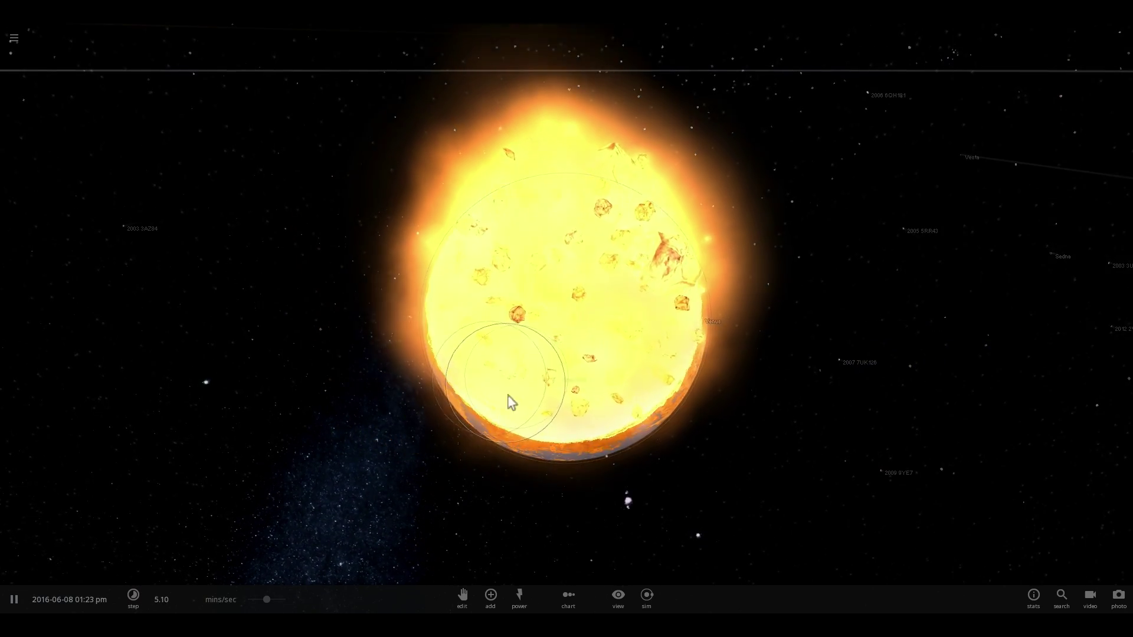
Examine the impact debris and Venus's molten surface from several sides.
{"action": "right_click_drag", "start_coordinate": [560, 310], "coordinate": [475, 299]}
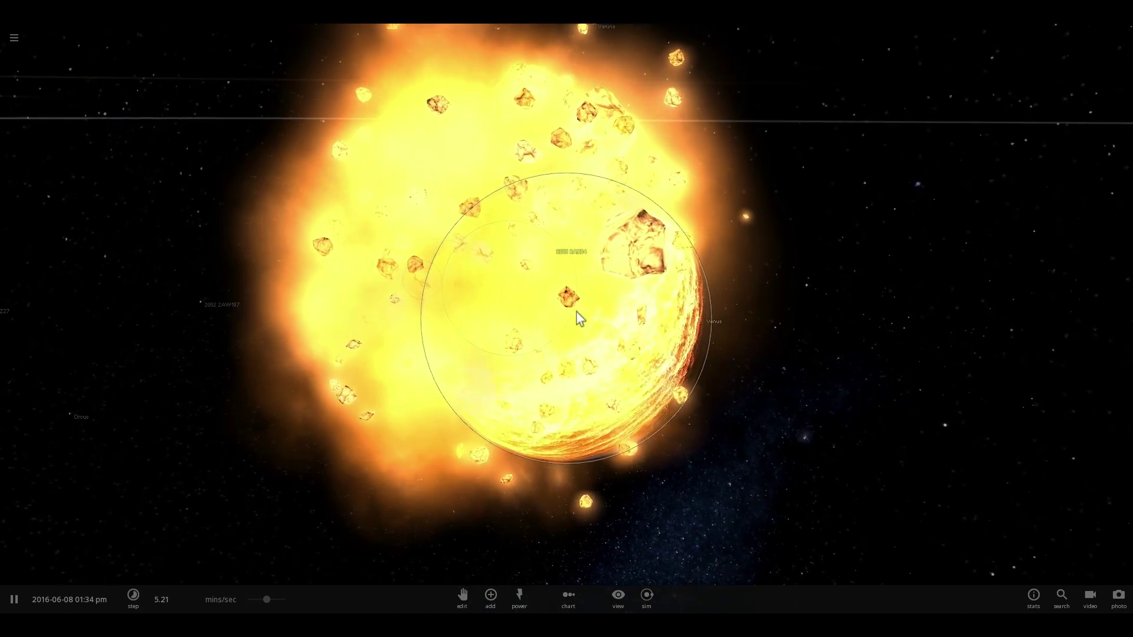
{"action": "right_click_drag", "start_coordinate": [576, 310], "coordinate": [413, 250]}
{"action": "scroll", "coordinate": [413, 251], "scroll_direction": "down", "scroll_amount": 3}
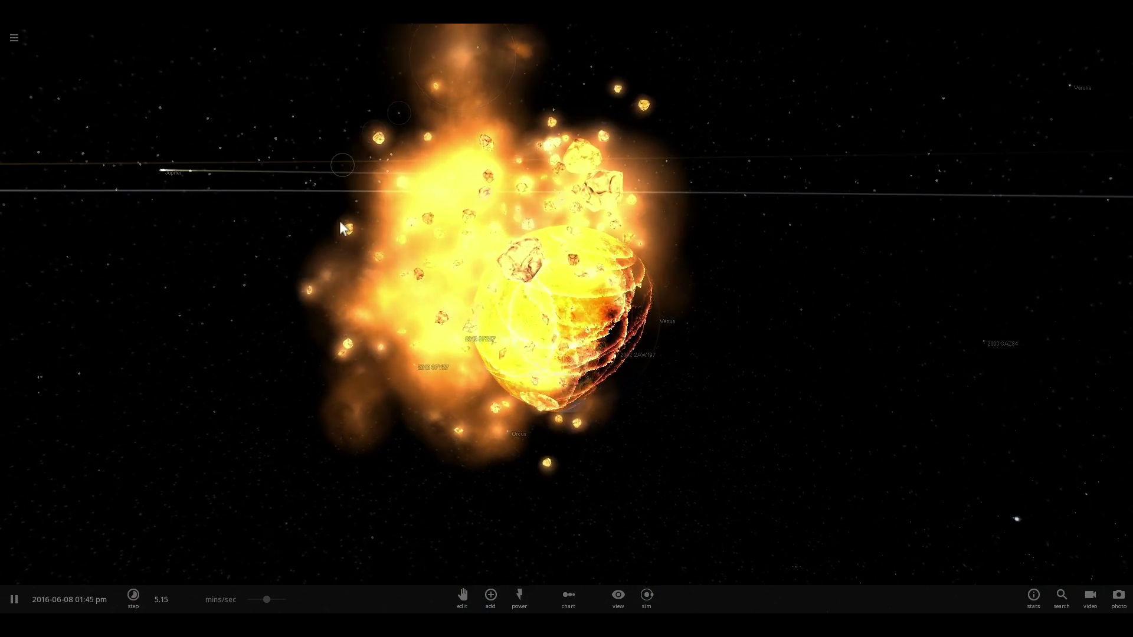
{"action": "left_click_drag", "start_coordinate": [341, 227], "coordinate": [582, 416]}
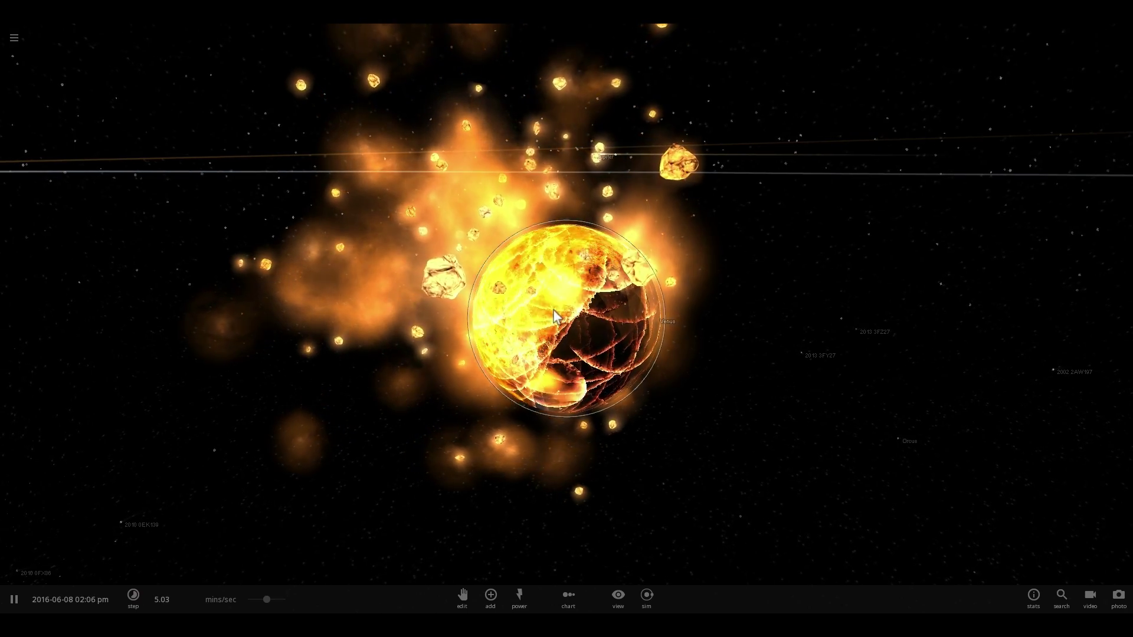
Select Venus, open its motion properties, and raise the simulation speed to about 20 mins/sec.
{"action": "left_click_drag", "start_coordinate": [554, 309], "coordinate": [575, 307]}
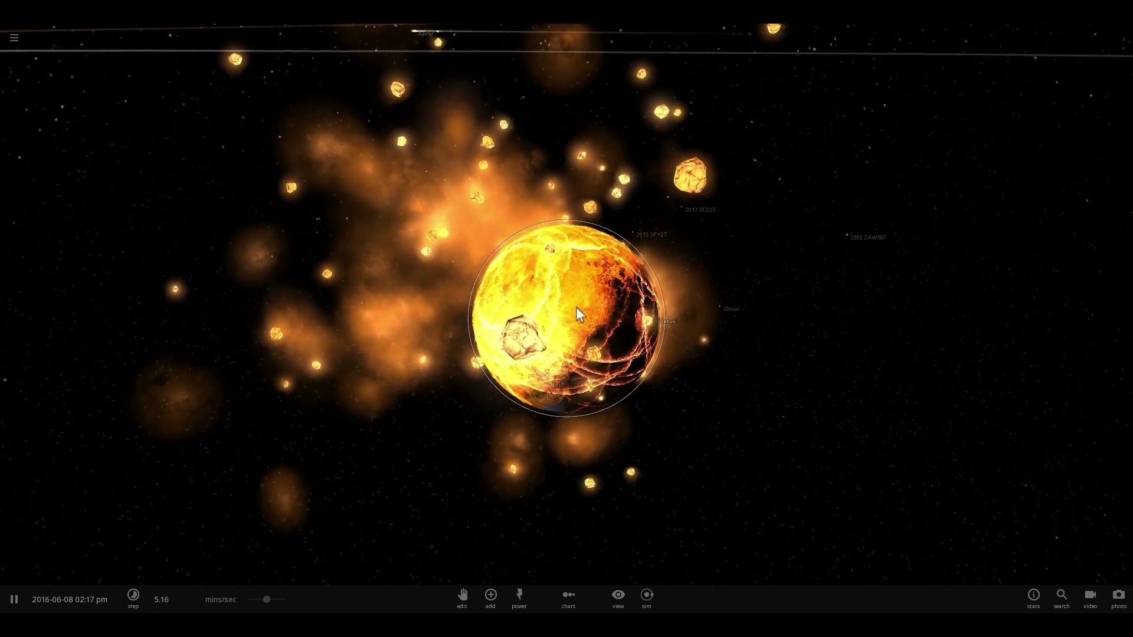
{"action": "left_click", "coordinate": [576, 307]}
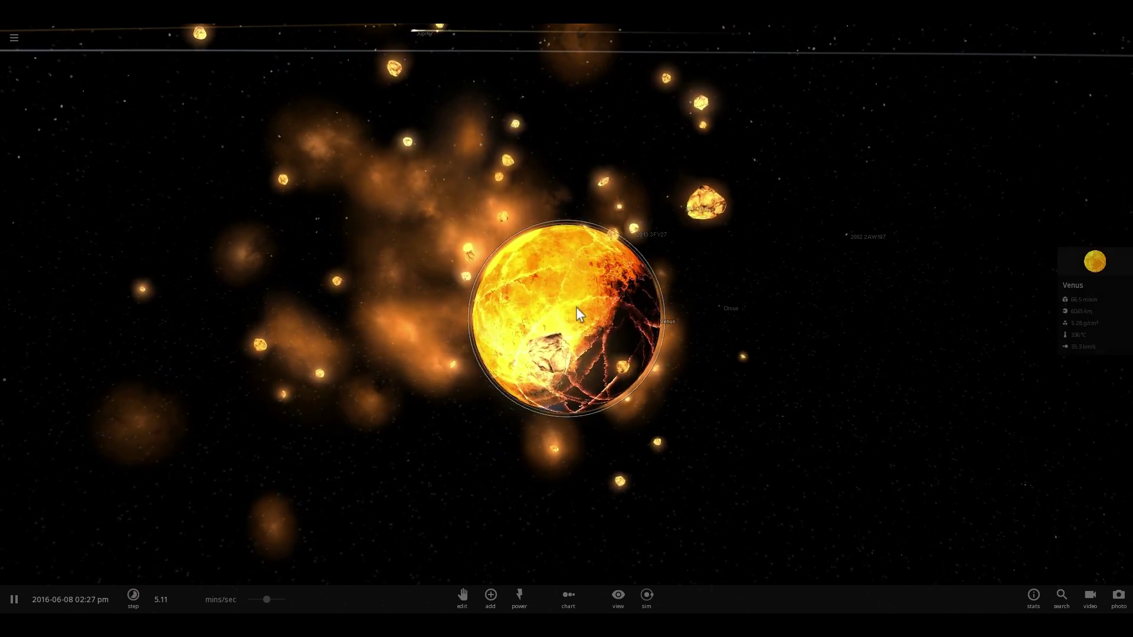
{"action": "left_click_drag", "start_coordinate": [609, 321], "coordinate": [679, 292]}
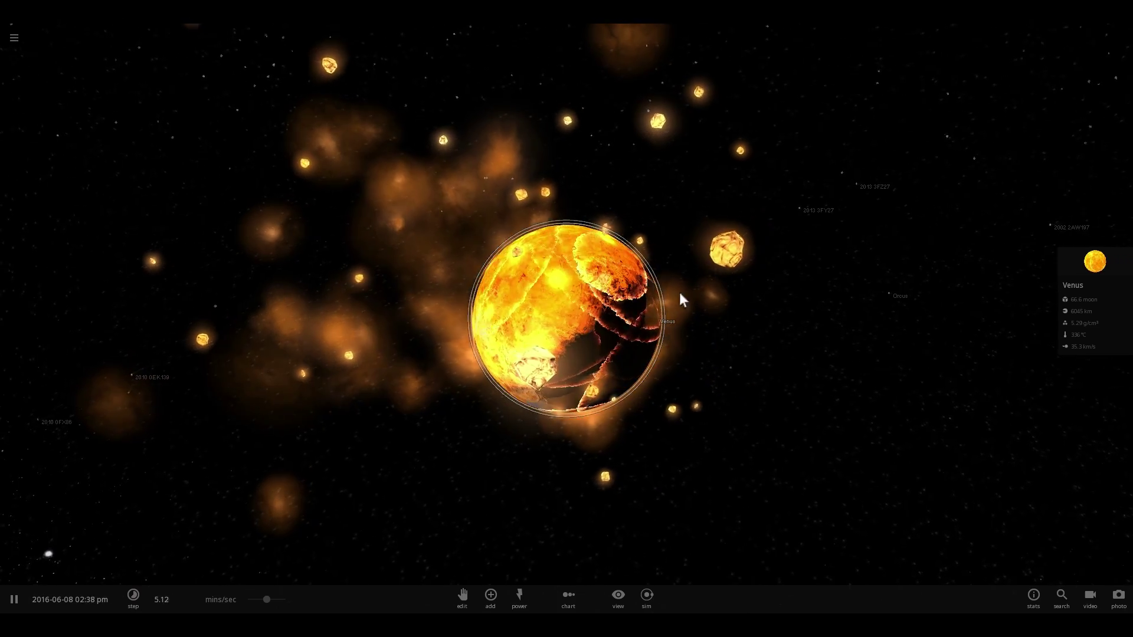
{"action": "left_click", "coordinate": [1092, 271]}
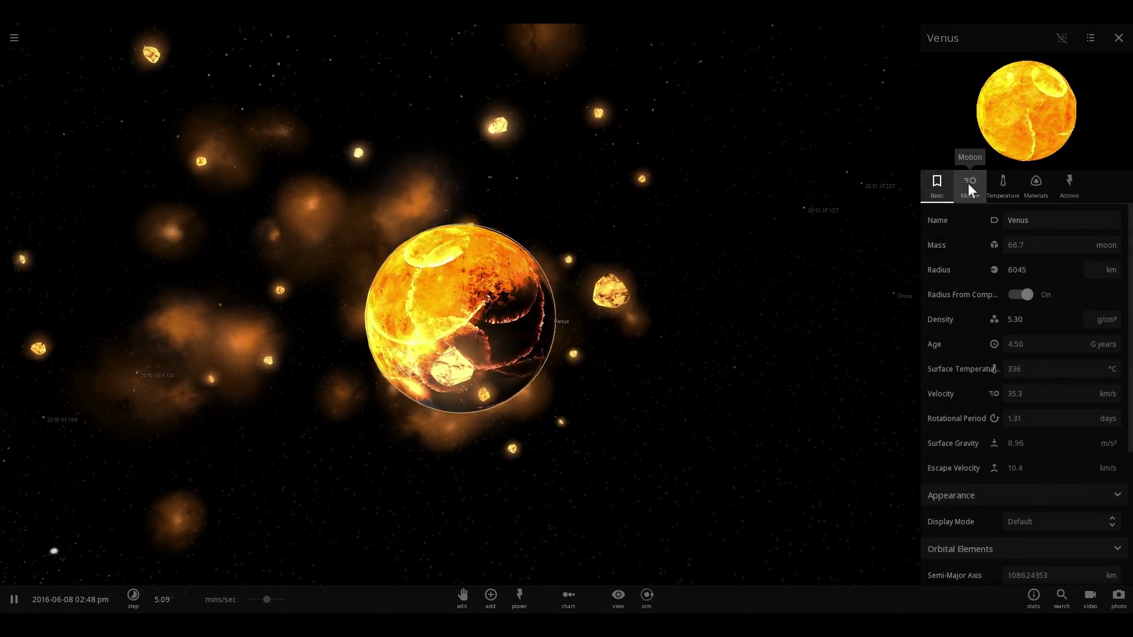
{"action": "left_click", "coordinate": [968, 185]}
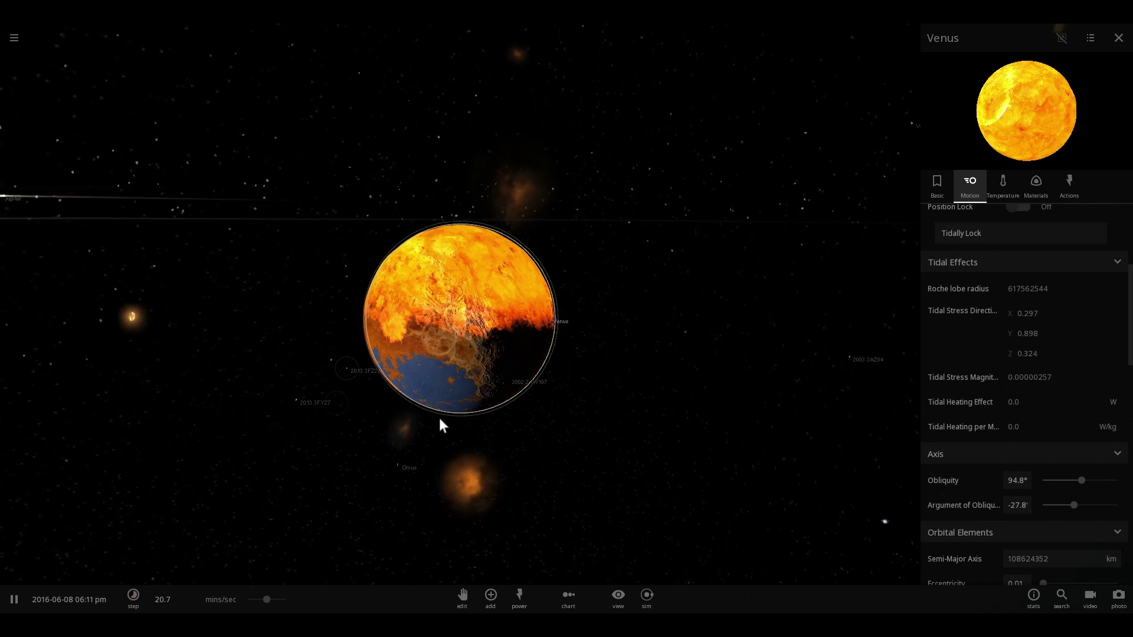
Add a moon in orbit around Venus from the body catalogue, named Venus Moon.
{"action": "left_click", "coordinate": [490, 596]}
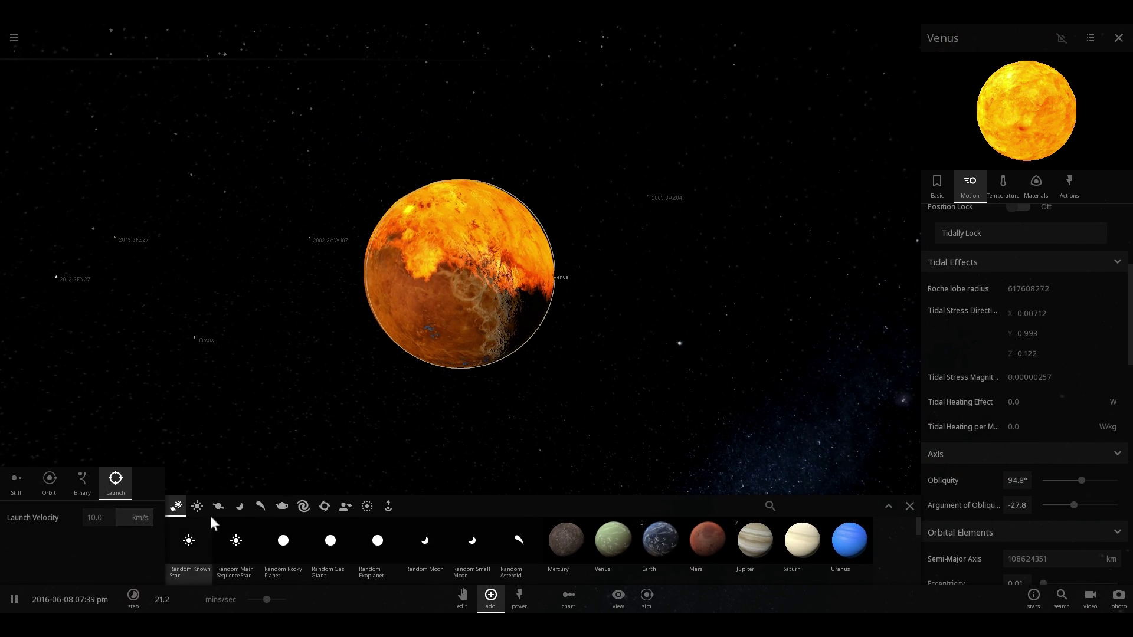
{"action": "scroll", "coordinate": [323, 387], "scroll_direction": "down", "scroll_amount": 3}
{"action": "right_click_drag", "start_coordinate": [323, 387], "coordinate": [294, 414]}
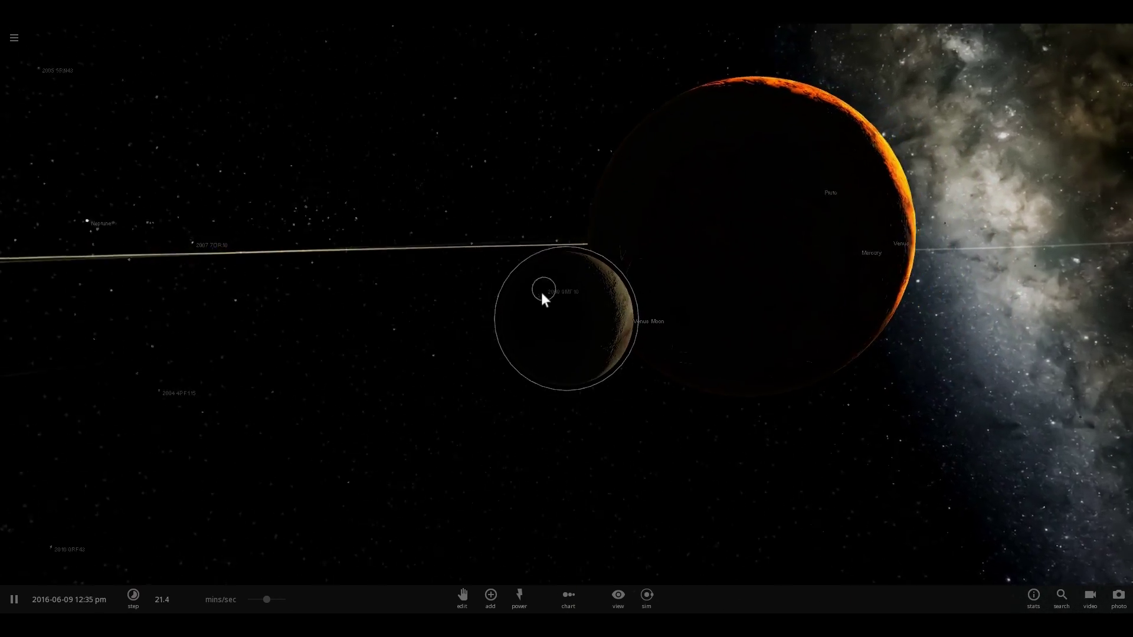
{"action": "right_click_drag", "start_coordinate": [579, 246], "coordinate": [456, 251]}
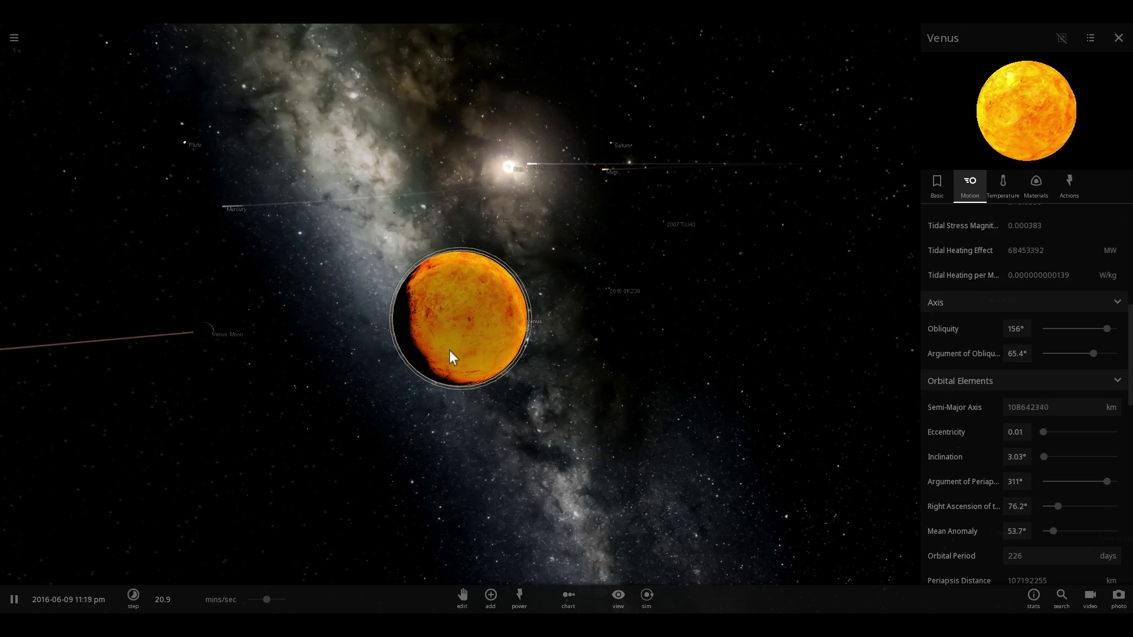
Examine Venus Moon's path around Venus and compare the tidal and orbital data of both bodies.
{"action": "right_click_drag", "start_coordinate": [497, 348], "coordinate": [445, 356]}
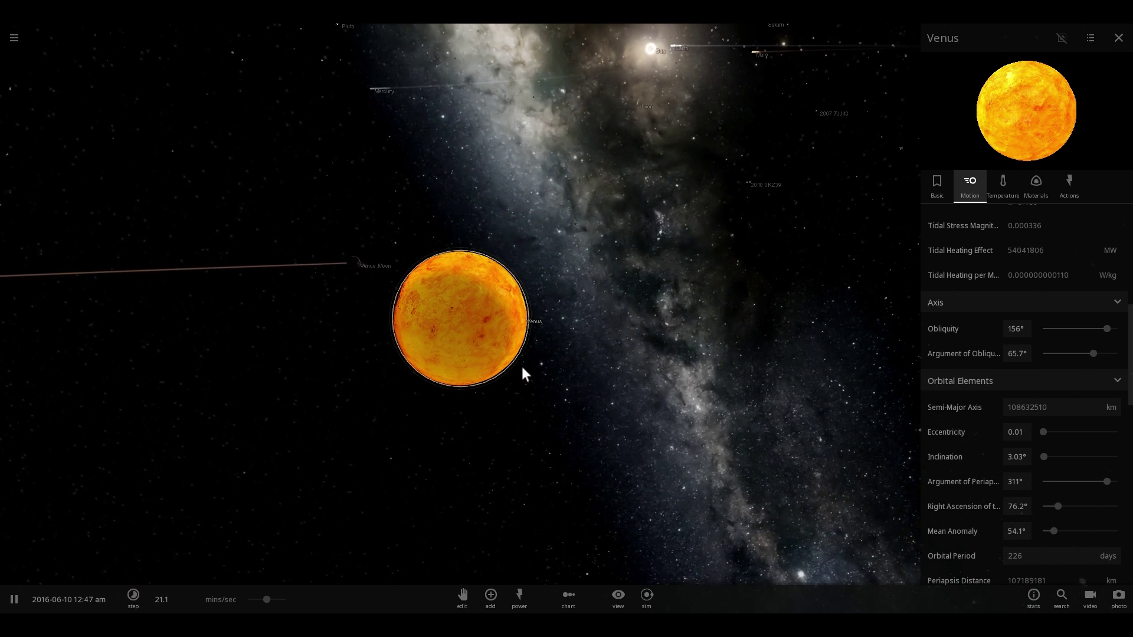
{"action": "scroll", "coordinate": [493, 284], "scroll_direction": "down", "scroll_amount": 3}
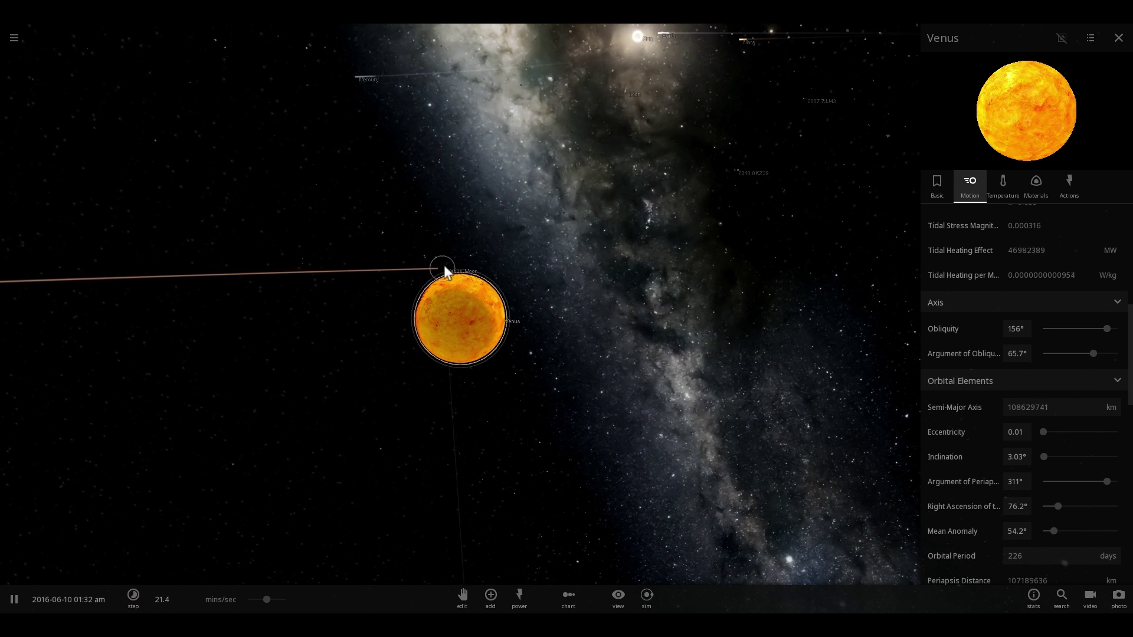
{"action": "left_click", "coordinate": [480, 269]}
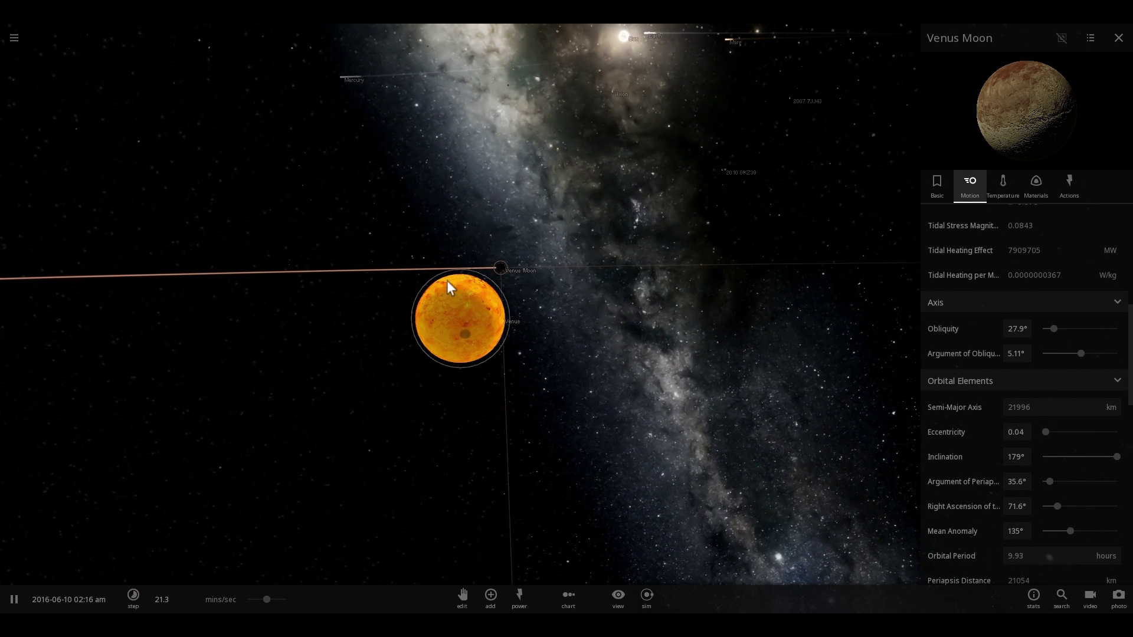
{"action": "mouse_move", "coordinate": [540, 302]}
{"action": "left_mouse_down"}
{"action": "mouse_move", "coordinate": [571, 268]}
{"action": "mouse_move", "coordinate": [473, 167]}
{"action": "mouse_move", "coordinate": [488, 164]}
{"action": "mouse_move", "coordinate": [476, 184]}
{"action": "mouse_move", "coordinate": [566, 283]}
{"action": "mouse_move", "coordinate": [533, 321]}
{"action": "left_mouse_up"}
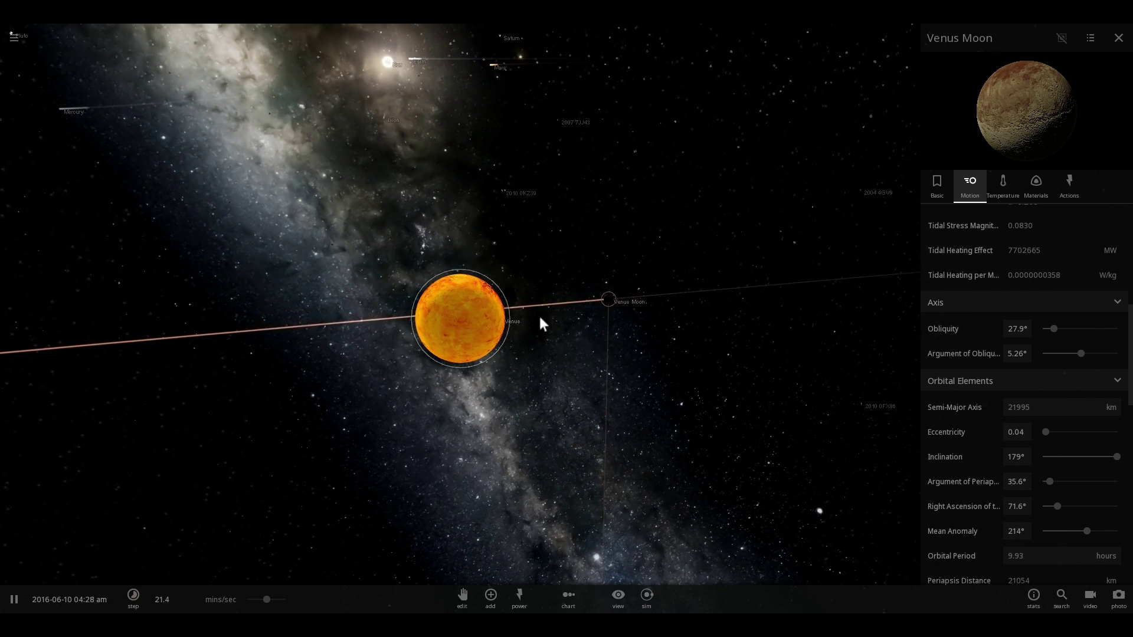
{"action": "scroll", "coordinate": [608, 327], "scroll_direction": "up", "scroll_amount": 3}
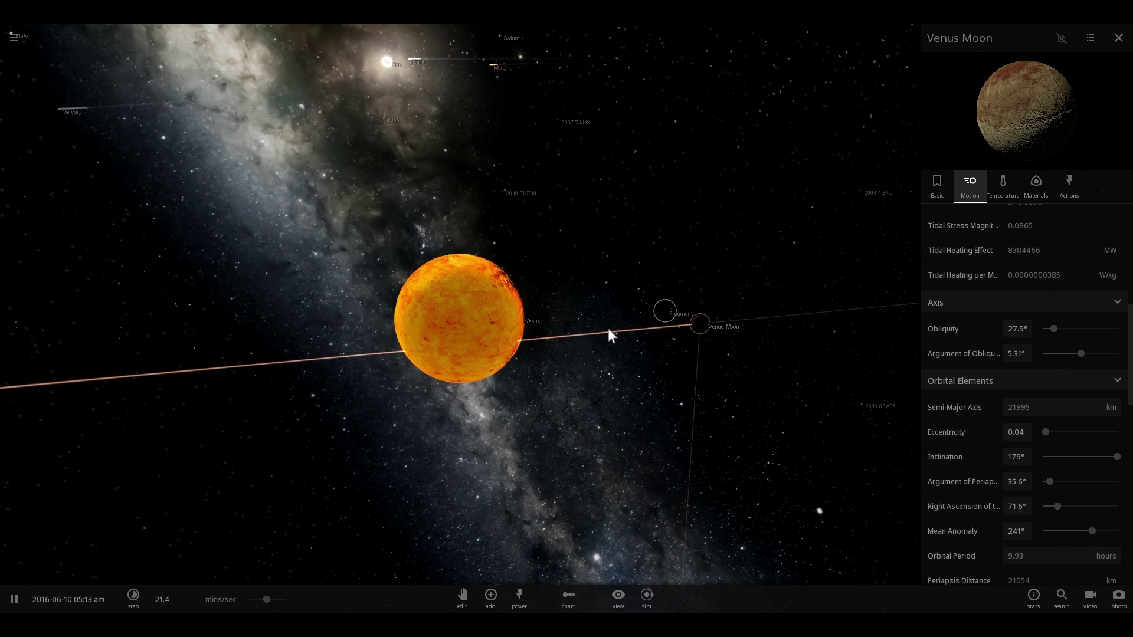
{"action": "mouse_move", "coordinate": [608, 328]}
{"action": "right_mouse_down"}
{"action": "mouse_move", "coordinate": [559, 319]}
{"action": "mouse_move", "coordinate": [603, 320]}
{"action": "right_mouse_up"}
{"action": "scroll", "coordinate": [600, 323], "scroll_direction": "up", "scroll_amount": 3}
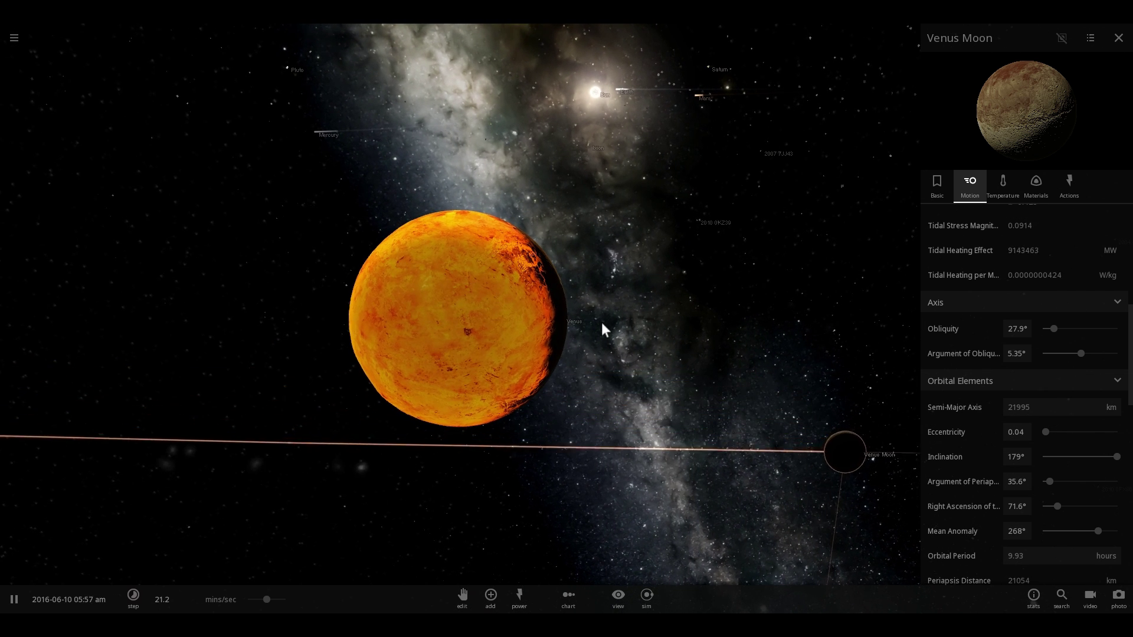
{"action": "scroll", "coordinate": [590, 339], "scroll_direction": "down", "scroll_amount": 3}
{"action": "double_click", "coordinate": [570, 429]}
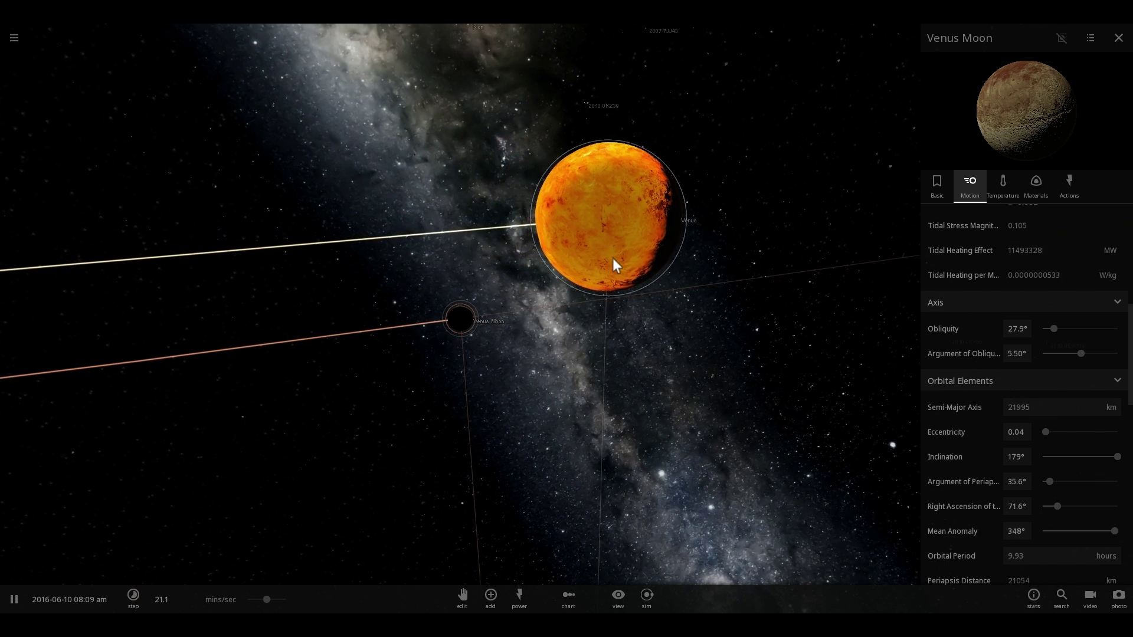
{"action": "left_click", "coordinate": [614, 256]}
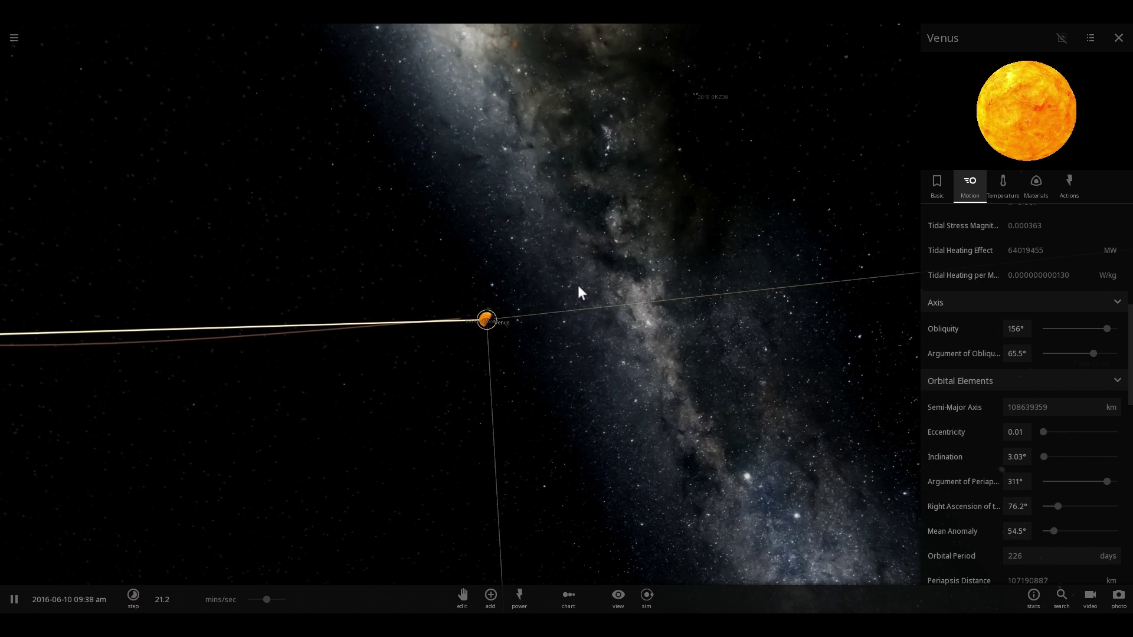
Visit Earth and its Moon, checking their motion data and relative positions from different angles.
{"action": "scroll", "coordinate": [576, 303], "scroll_direction": "down", "scroll_amount": 10}
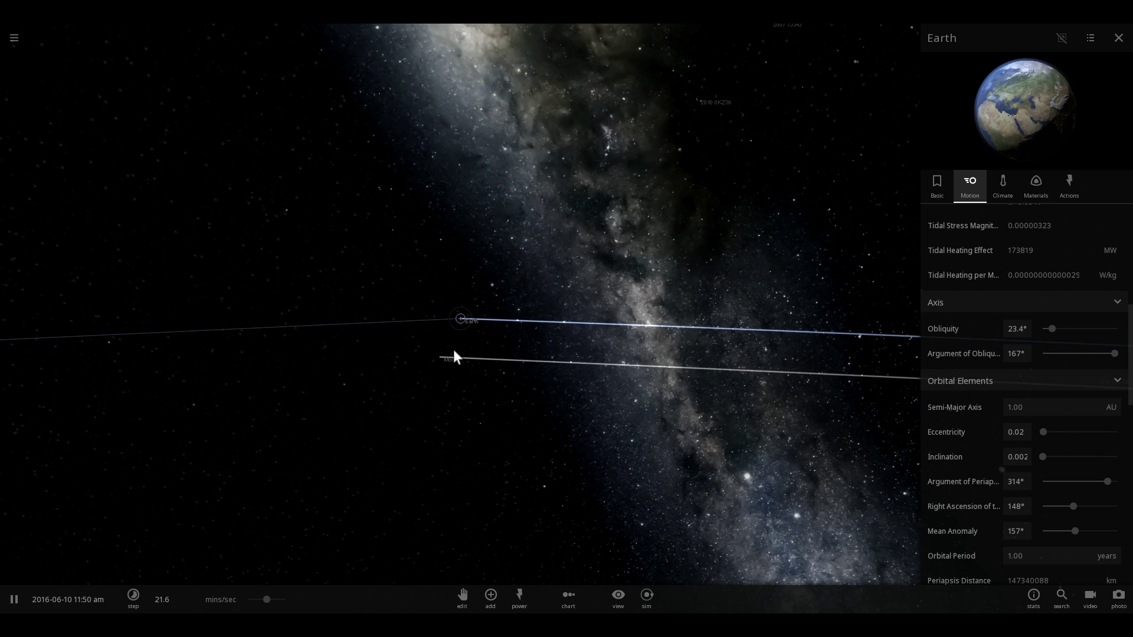
{"action": "double_click", "coordinate": [430, 375]}
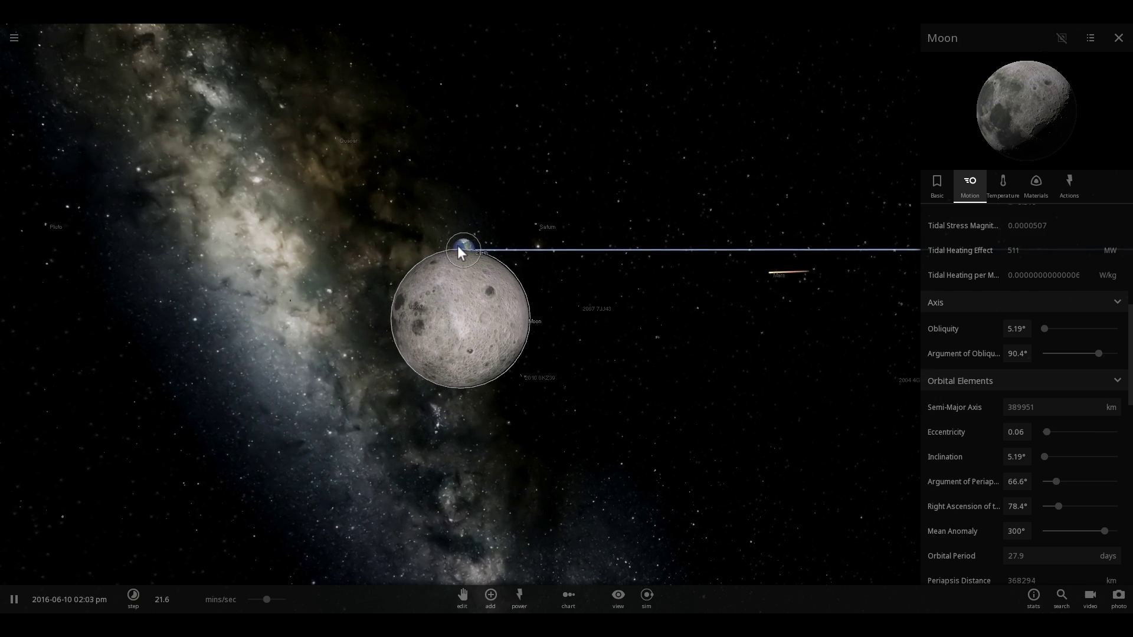
{"action": "right_click_drag", "start_coordinate": [469, 249], "coordinate": [519, 260]}
{"action": "right_click_drag", "start_coordinate": [379, 252], "coordinate": [451, 279]}
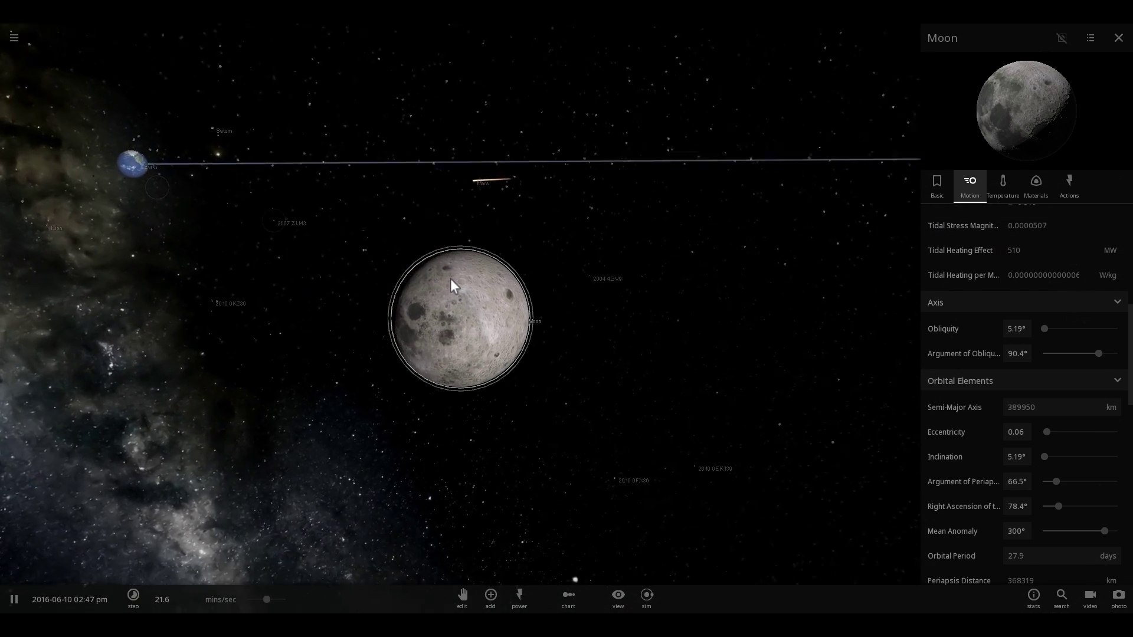
{"action": "left_click_drag", "start_coordinate": [450, 278], "coordinate": [459, 302]}
{"action": "right_click_drag", "start_coordinate": [698, 268], "coordinate": [593, 282]}
Return to Venus and inspect its surface and tidal data as Venus Moon orbits it.
{"action": "scroll", "coordinate": [593, 282], "scroll_direction": "down", "scroll_amount": 10}
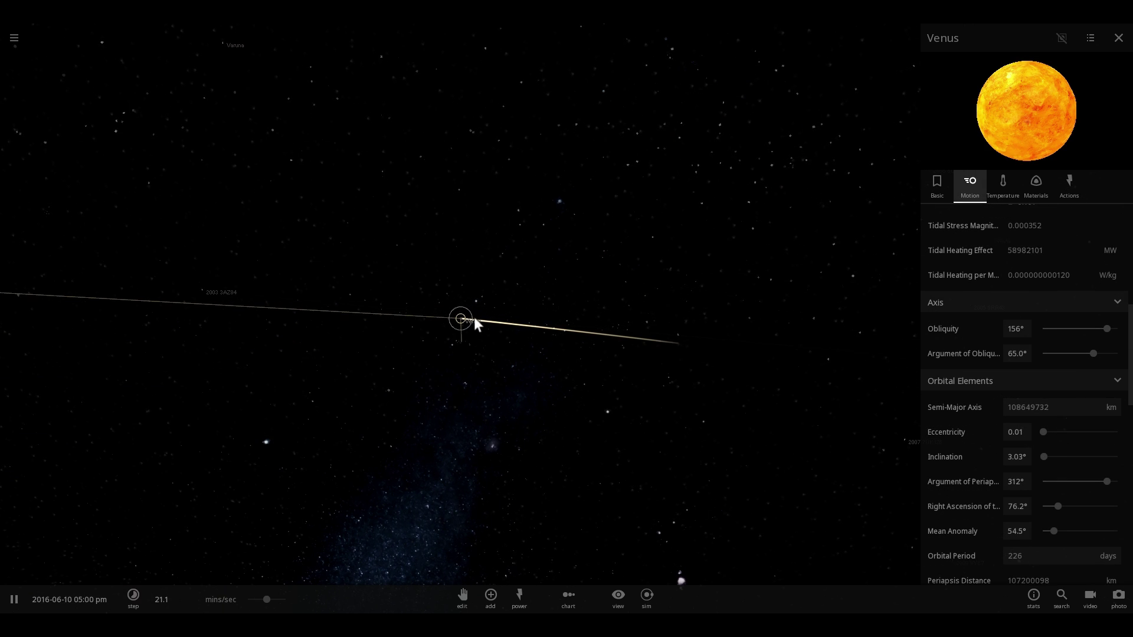
{"action": "scroll", "coordinate": [468, 321], "scroll_direction": "down", "scroll_amount": 1}
{"action": "right_click_drag", "start_coordinate": [469, 321], "coordinate": [545, 346]}
{"action": "scroll", "coordinate": [614, 355], "scroll_direction": "up", "scroll_amount": 5}
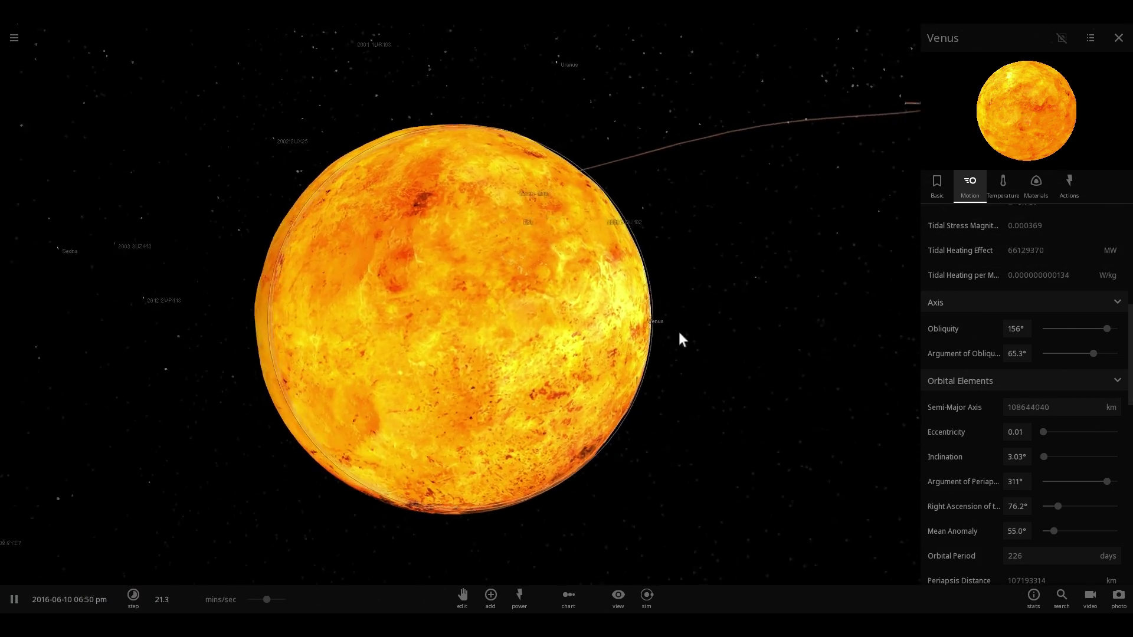
{"action": "scroll", "coordinate": [679, 338], "scroll_direction": "down", "scroll_amount": 5}
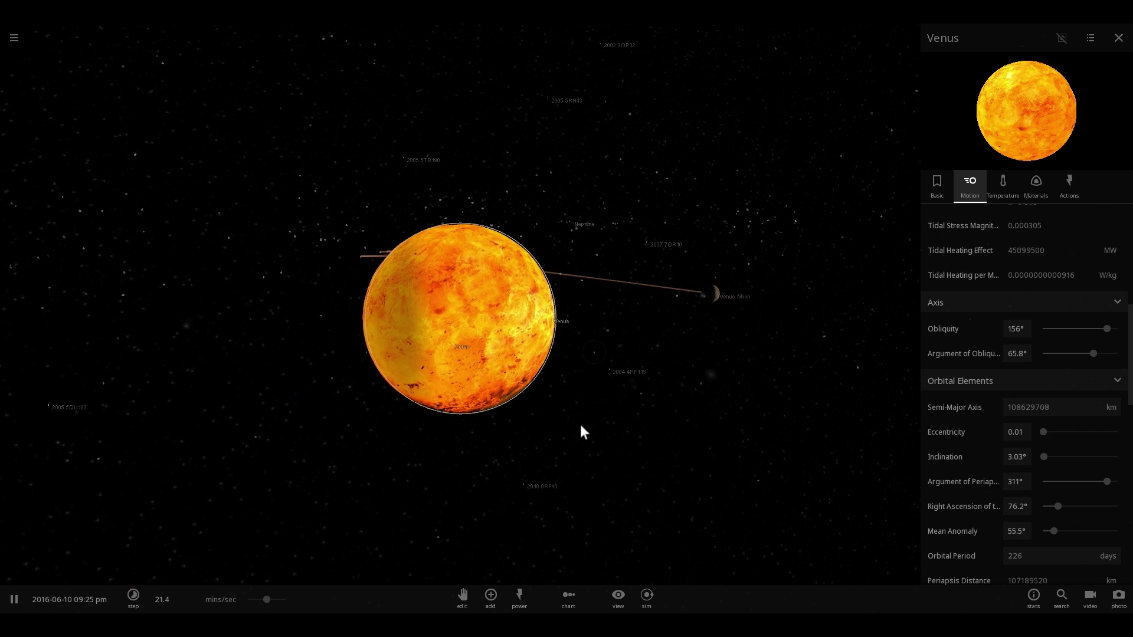
Launch Sedna from the small-body catalogue at Venus with a launch velocity of 10 km/s.
{"action": "left_click", "coordinate": [489, 601]}
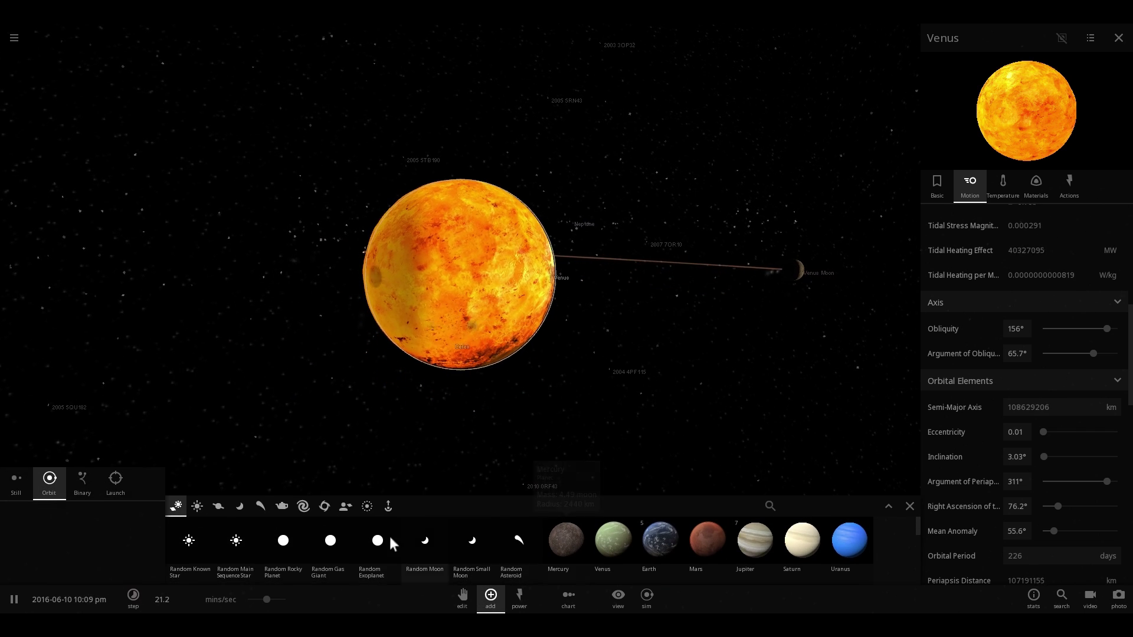
{"action": "left_click", "coordinate": [261, 506]}
{"action": "left_click", "coordinate": [366, 542]}
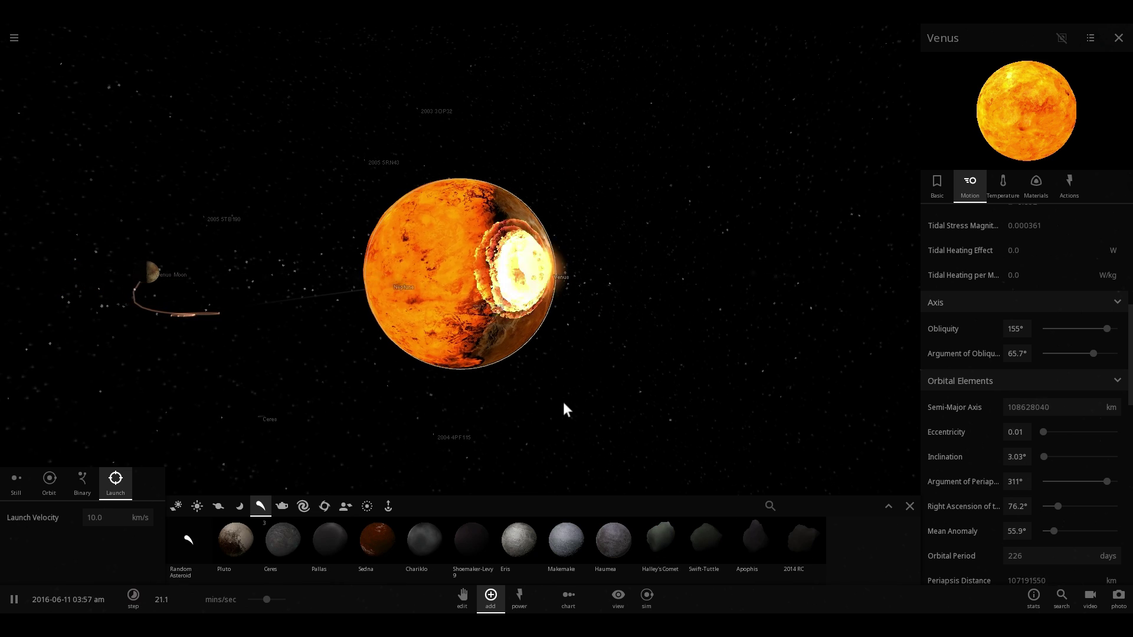
Launch Eris at Venus's cooler side with a launch velocity of 10 km/s.
{"action": "right_click_drag", "start_coordinate": [561, 393], "coordinate": [575, 399]}
{"action": "scroll", "coordinate": [577, 406], "scroll_direction": "up", "scroll_amount": 3}
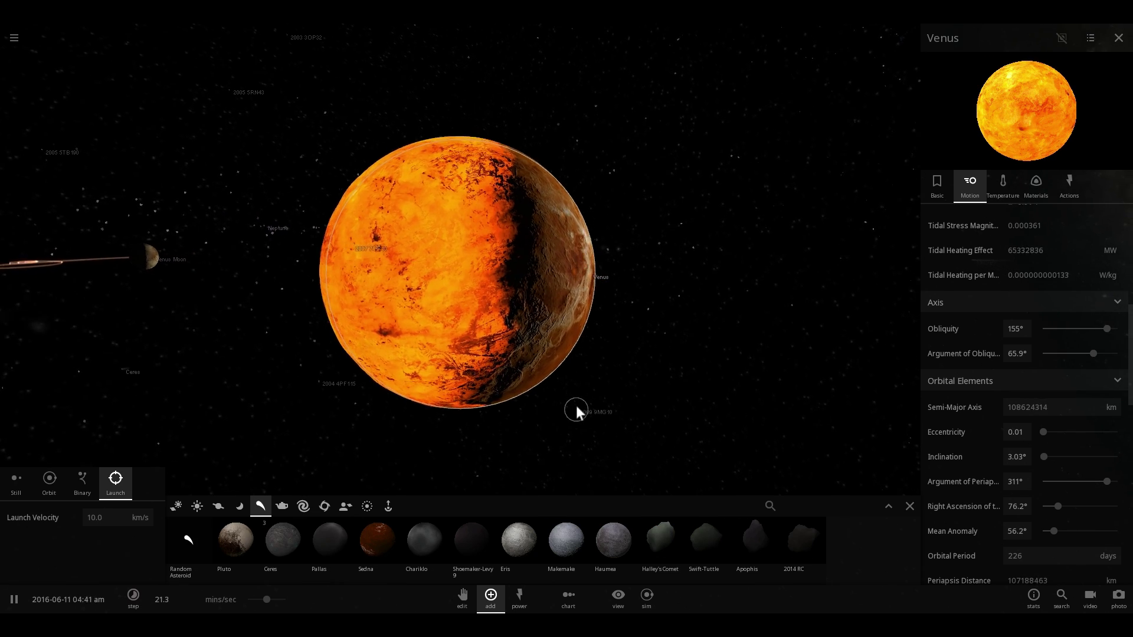
{"action": "key", "text": "space"}
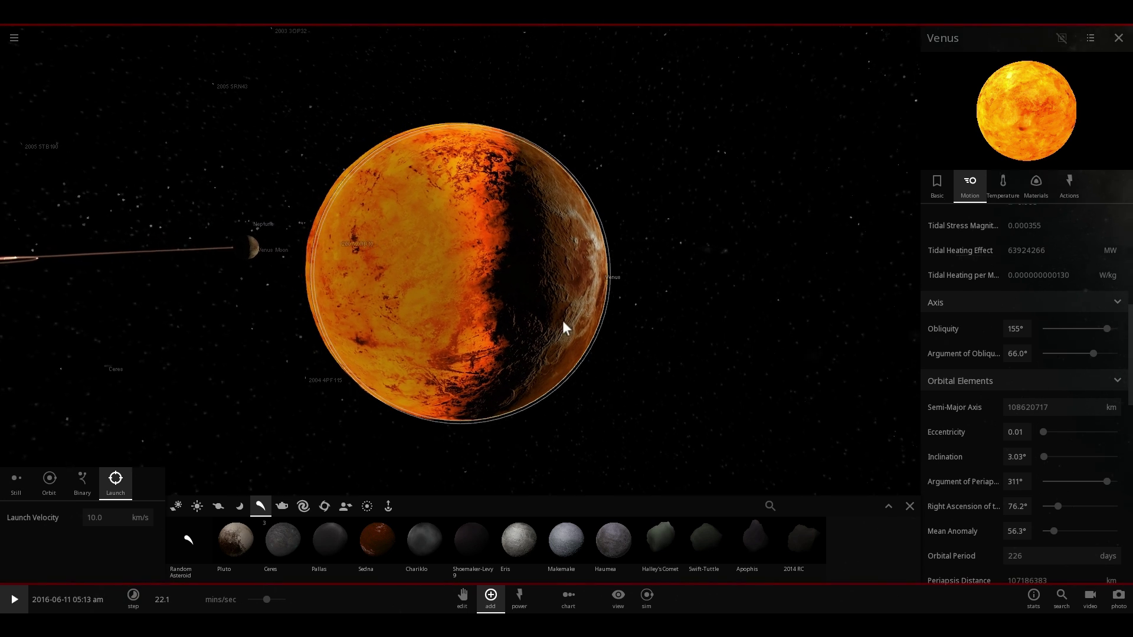
{"action": "key", "text": "space"}
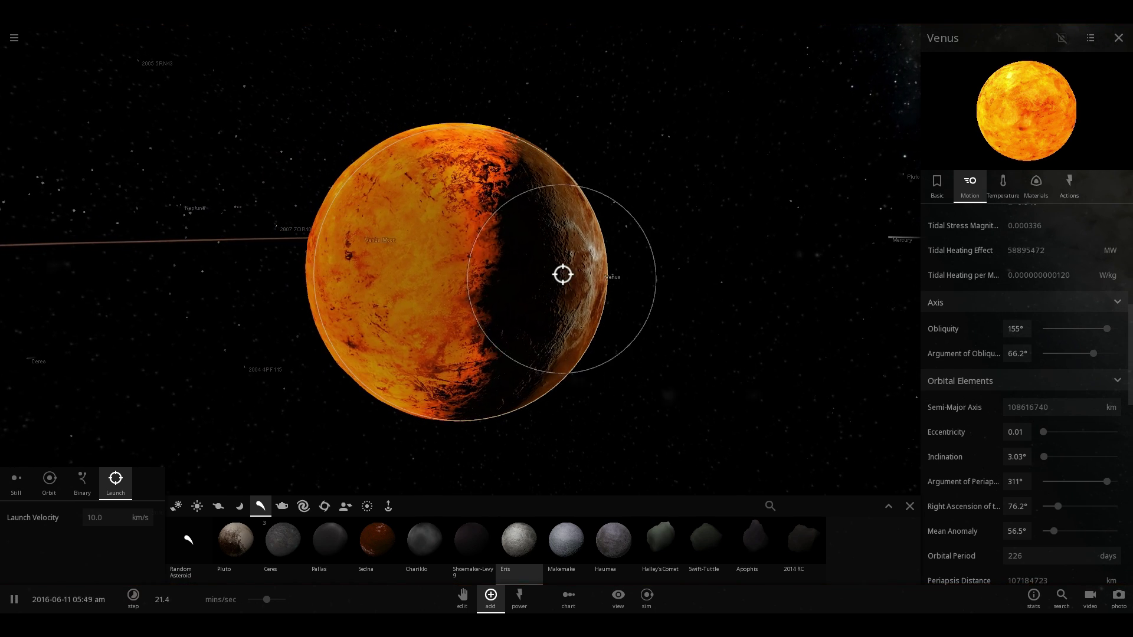
{"action": "left_click_drag", "start_coordinate": [589, 236], "coordinate": [593, 258]}
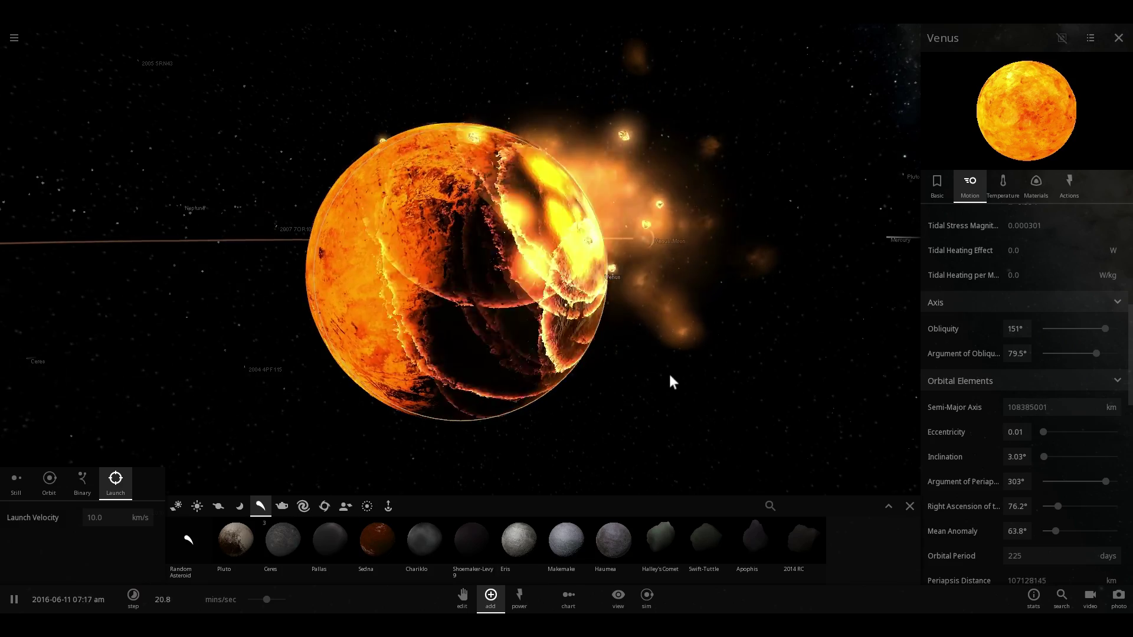
Set Venus's rotational period to 260 days in its motion properties.
{"action": "scroll", "coordinate": [997, 345], "scroll_direction": "up", "scroll_amount": 3}
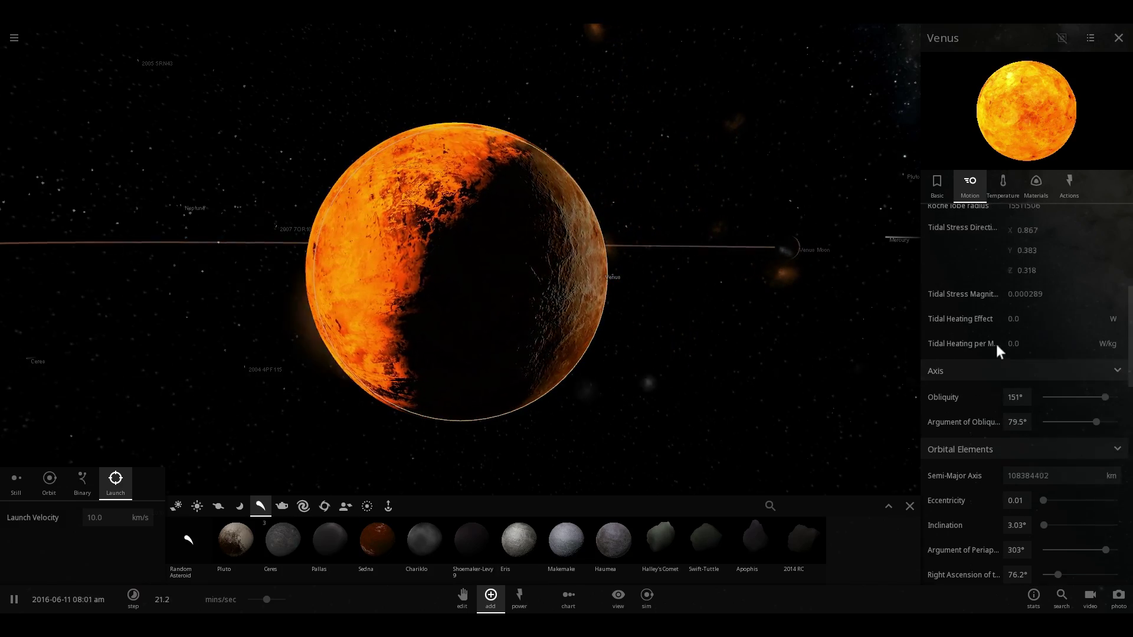
{"action": "scroll", "coordinate": [998, 342], "scroll_direction": "up", "scroll_amount": 4}
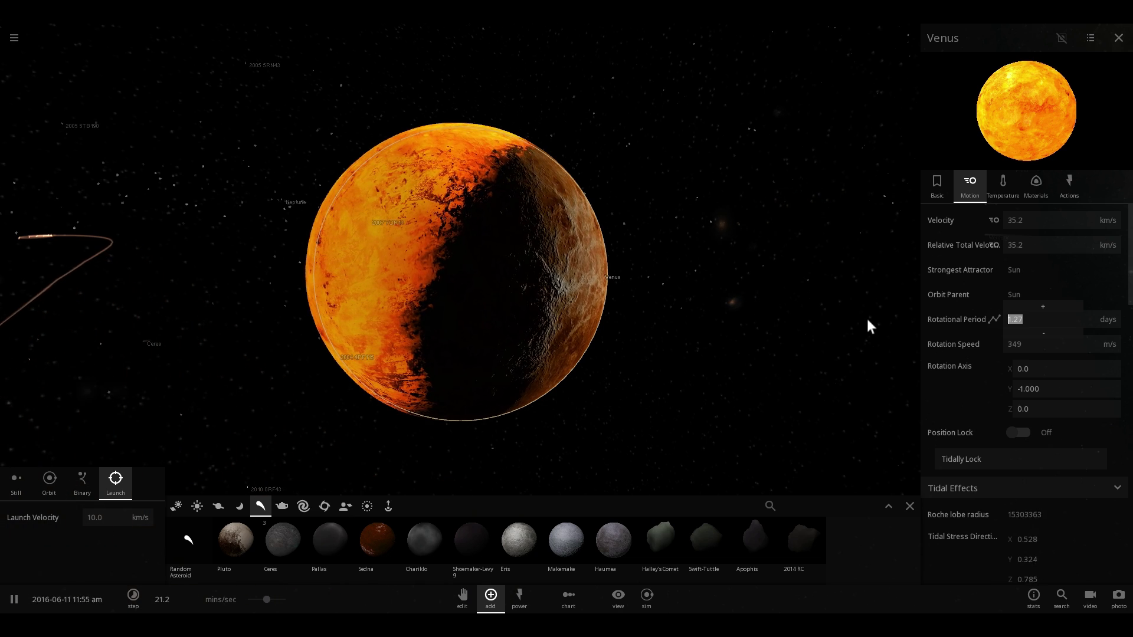
{"action": "type", "text": "260"}
{"action": "key", "text": "Return"}
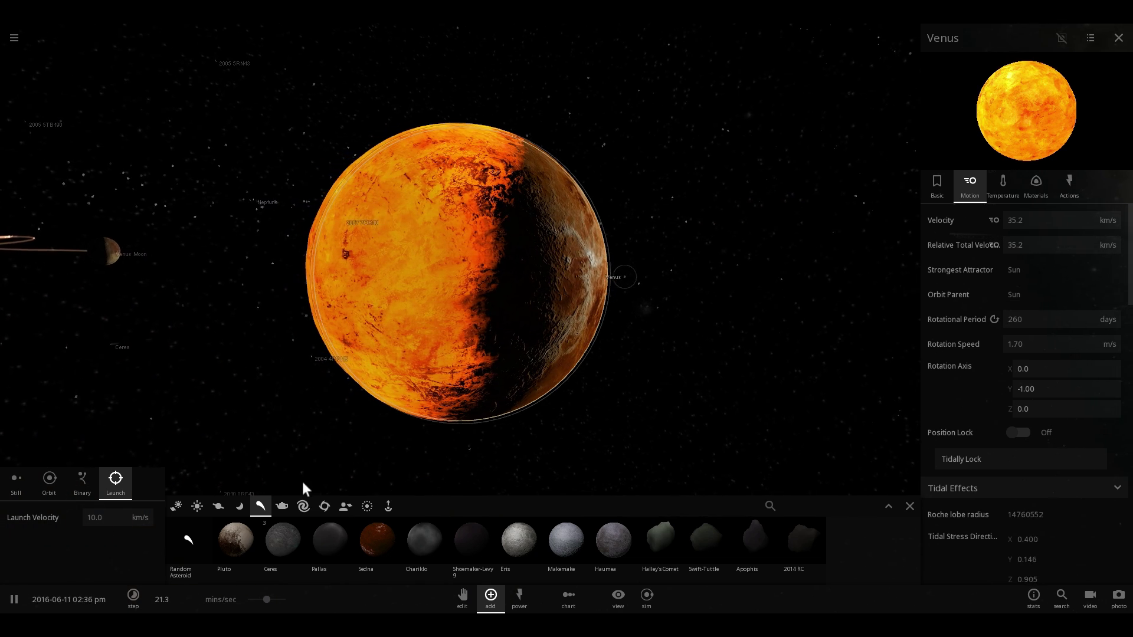
Inspect Venus from another side, then focus on Venus Moon and examine its rotation and orbital elements.
{"action": "right_click_drag", "start_coordinate": [466, 384], "coordinate": [589, 324]}
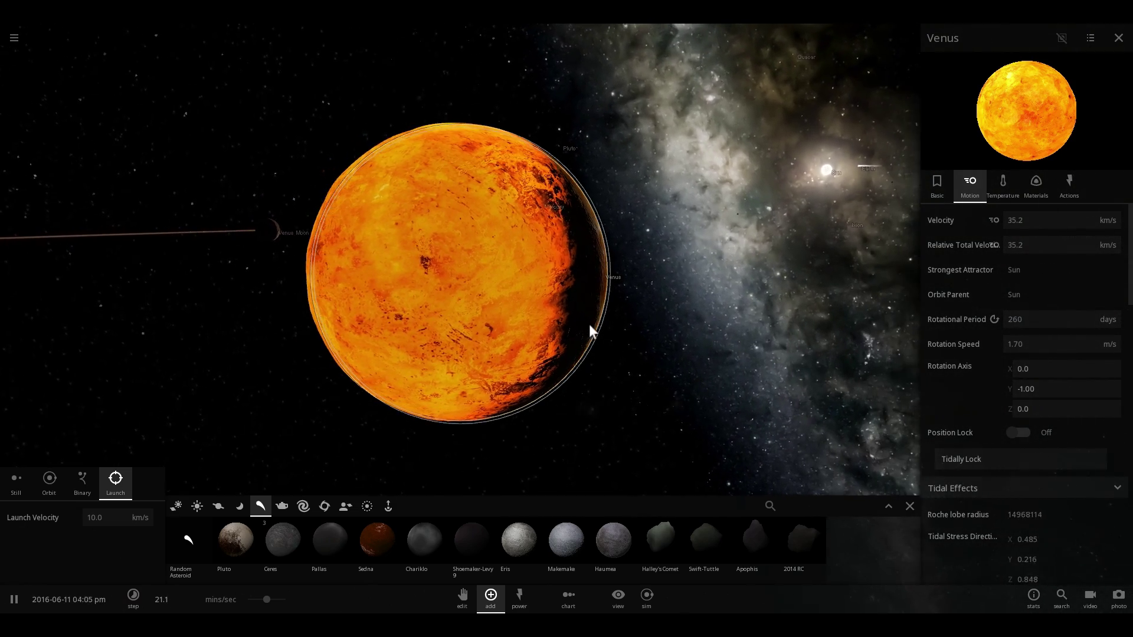
{"action": "scroll", "coordinate": [598, 288], "scroll_direction": "down", "scroll_amount": 3}
{"action": "left_click_drag", "start_coordinate": [593, 284], "coordinate": [546, 273]}
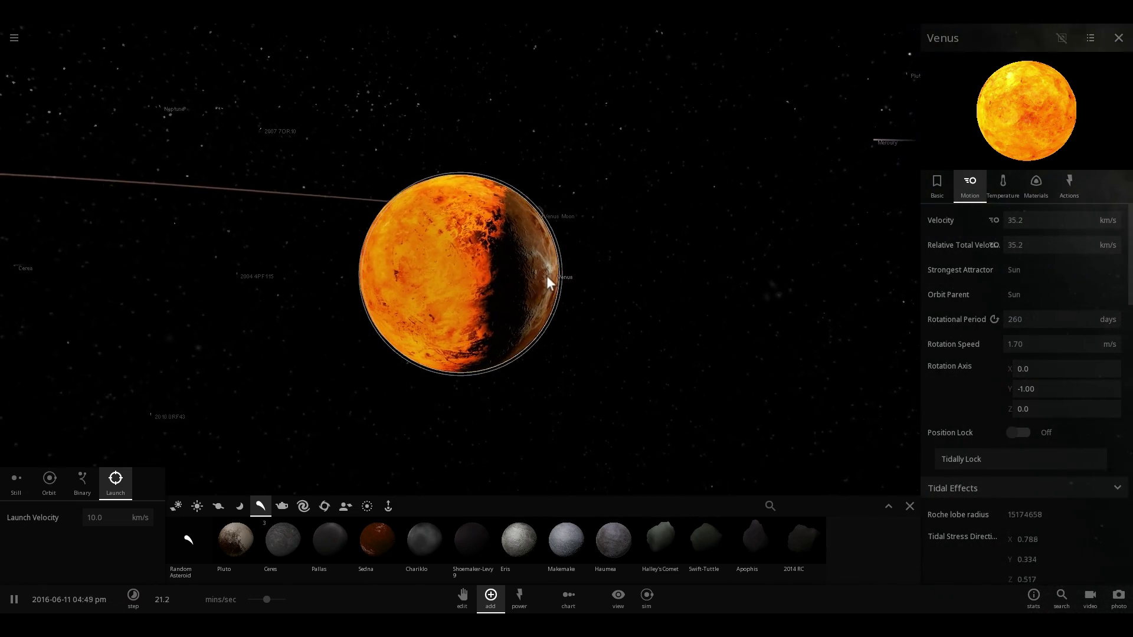
{"action": "double_click", "coordinate": [615, 218]}
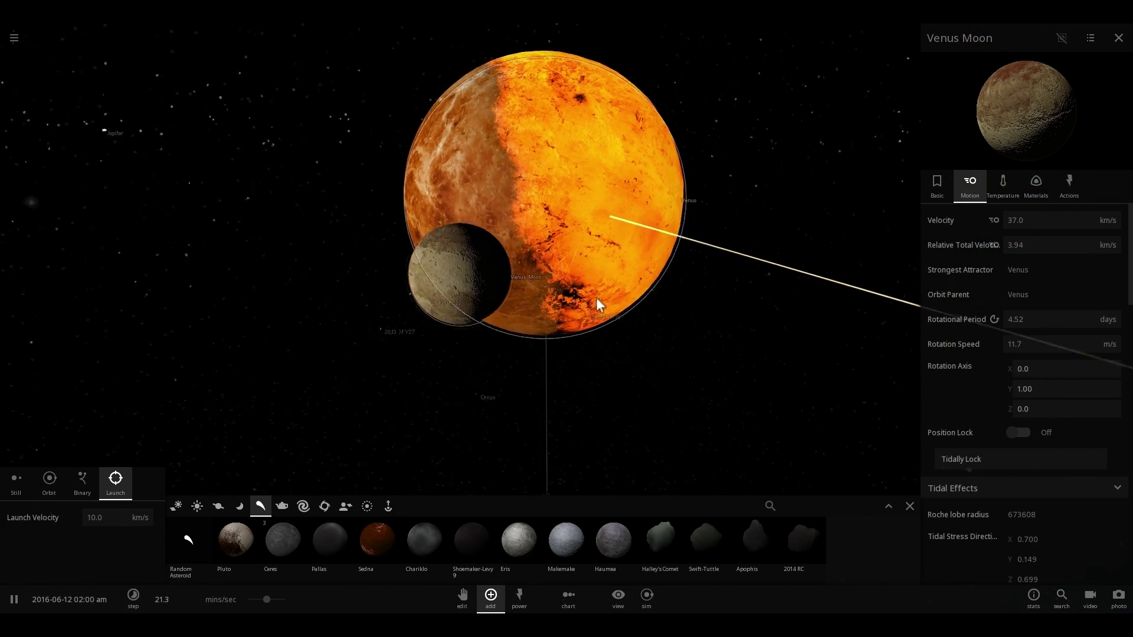
{"action": "scroll", "coordinate": [1041, 354], "scroll_direction": "down", "scroll_amount": 6}
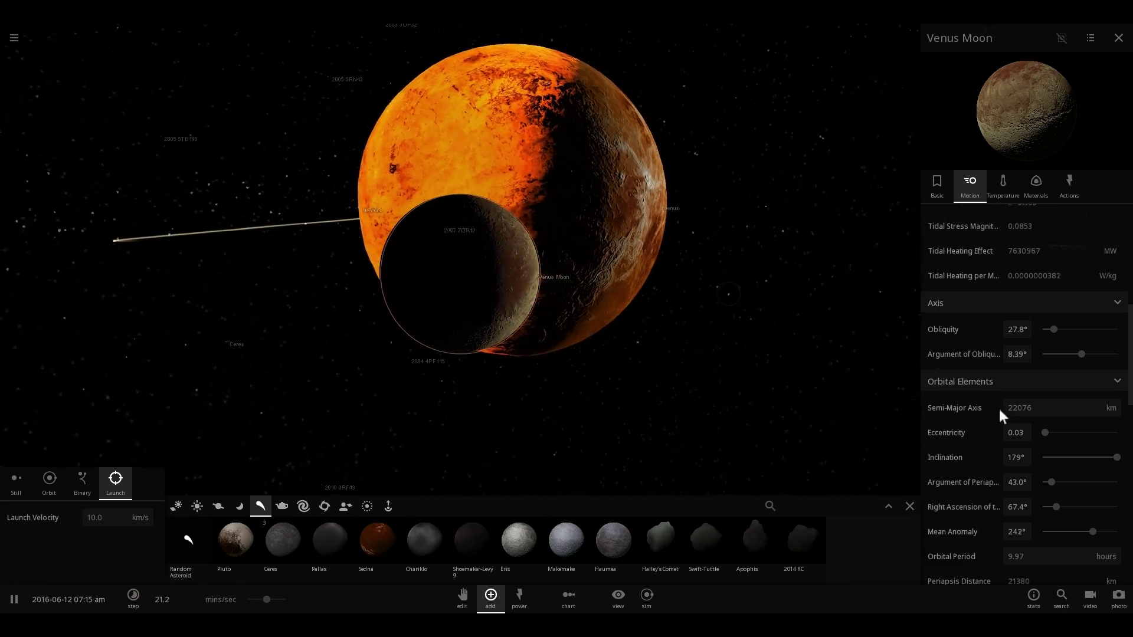
Lower the semi-major axis of Venus Moon's orbit in stages, starting with 21855 km, to bring the moon closer to Venus.
{"action": "scroll", "coordinate": [1009, 410], "scroll_direction": "down", "scroll_amount": 5}
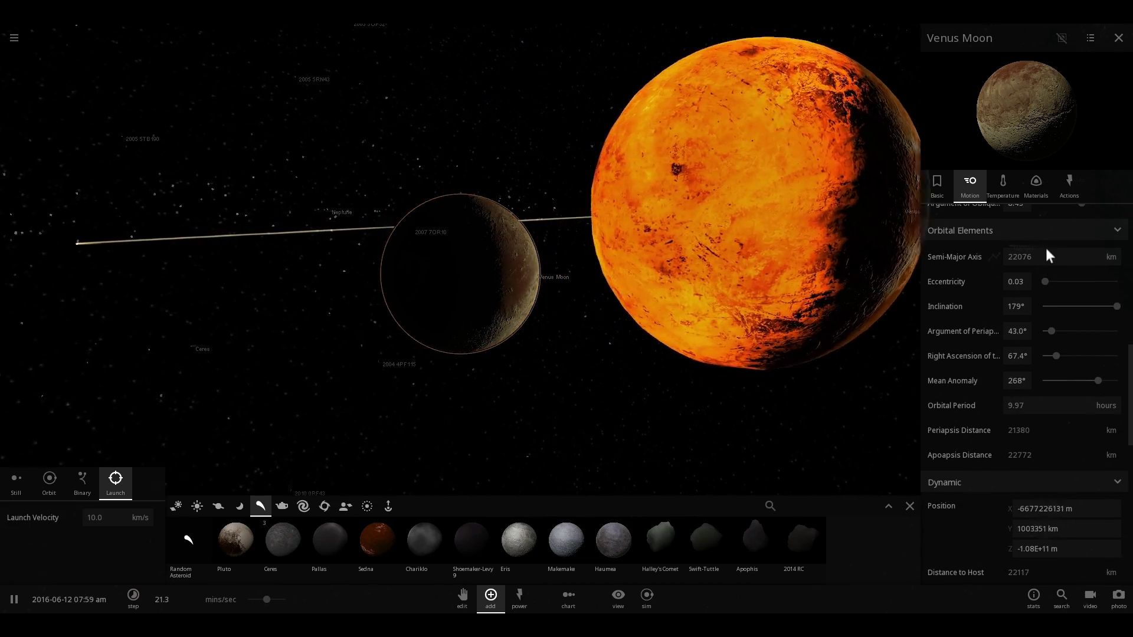
{"action": "mouse_move", "coordinate": [1045, 250]}
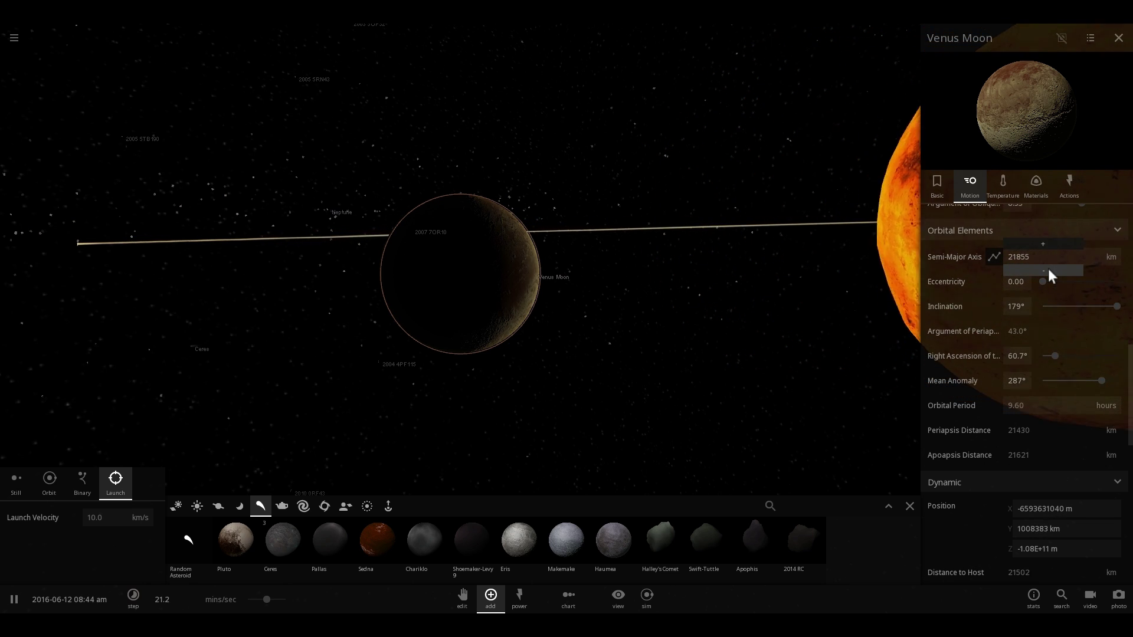
{"action": "scroll", "coordinate": [742, 269], "scroll_direction": "down", "scroll_amount": 5}
{"action": "right_click_drag", "start_coordinate": [729, 269], "coordinate": [737, 286]}
{"action": "scroll", "coordinate": [738, 287], "scroll_direction": "down", "scroll_amount": 4}
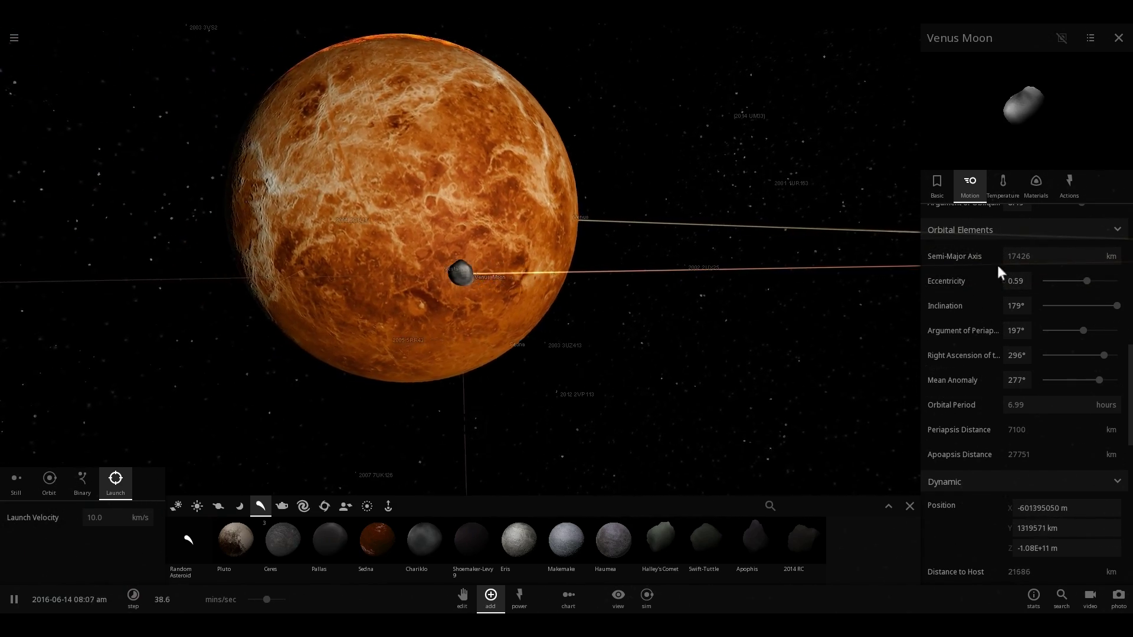
{"action": "left_click", "coordinate": [1025, 256]}
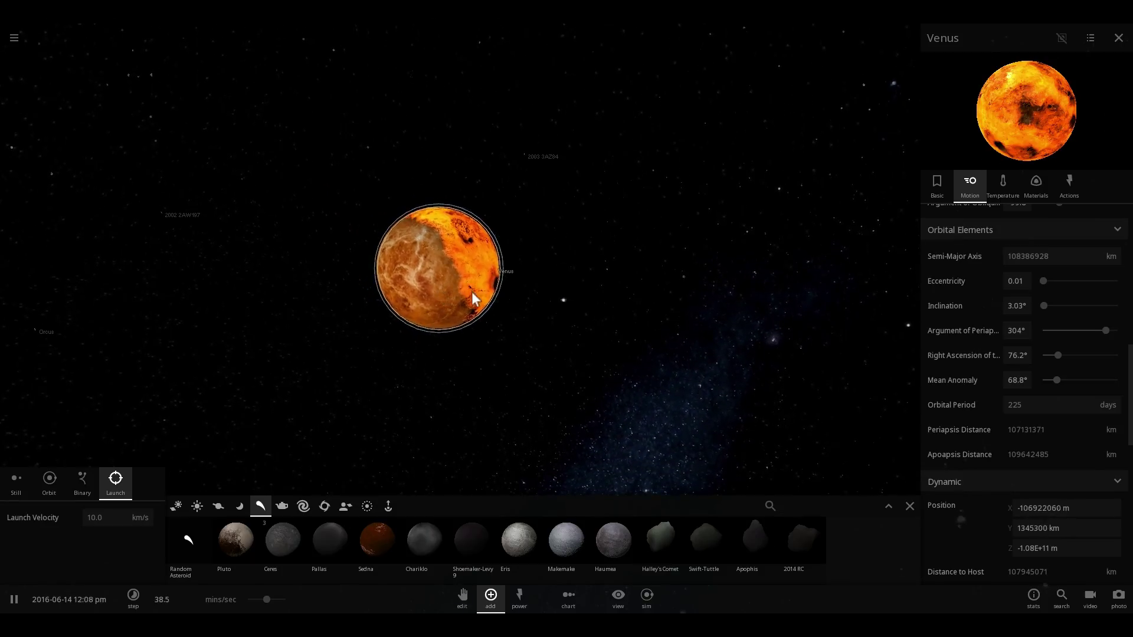
View Venus up close from another side and close the small-body catalogue.
{"action": "scroll", "coordinate": [473, 292], "scroll_direction": "up", "scroll_amount": 5}
{"action": "right_click_drag", "start_coordinate": [481, 288], "coordinate": [532, 313]}
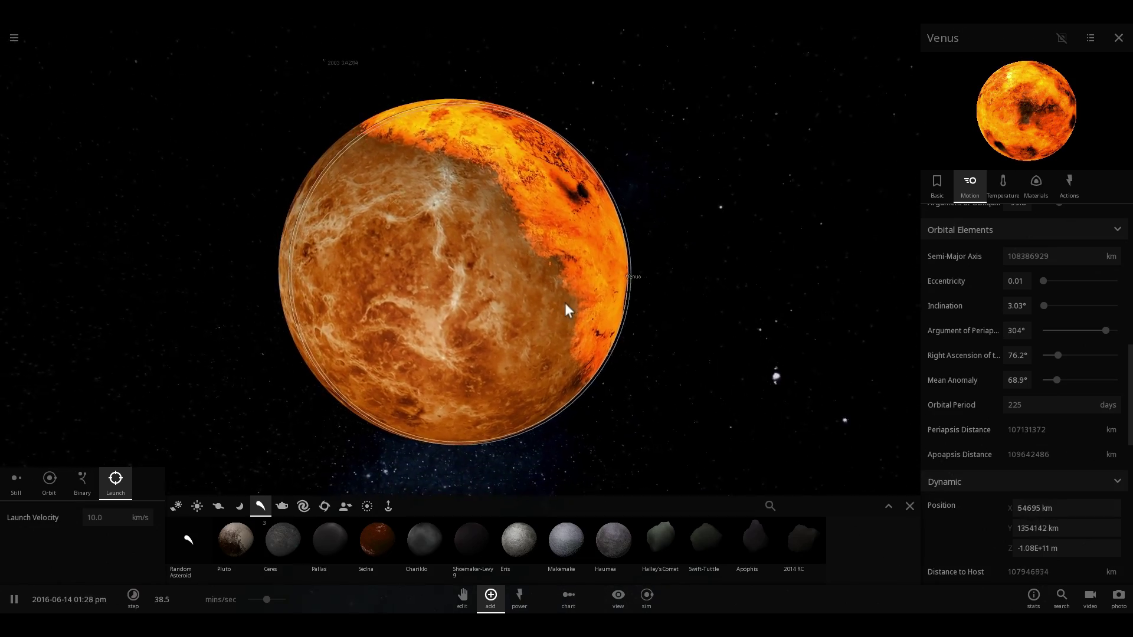
{"action": "left_click", "coordinate": [914, 505]}
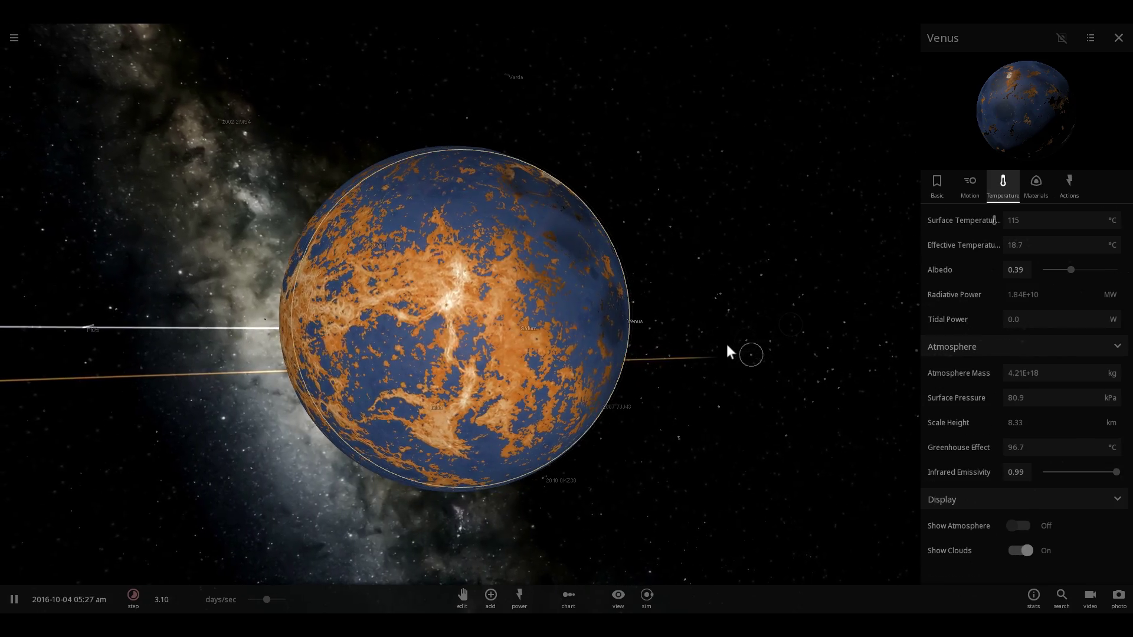
Reduce the water in Venus's material composition to 3.85E+20 kg.
{"action": "left_click_drag", "start_coordinate": [725, 342], "coordinate": [509, 303]}
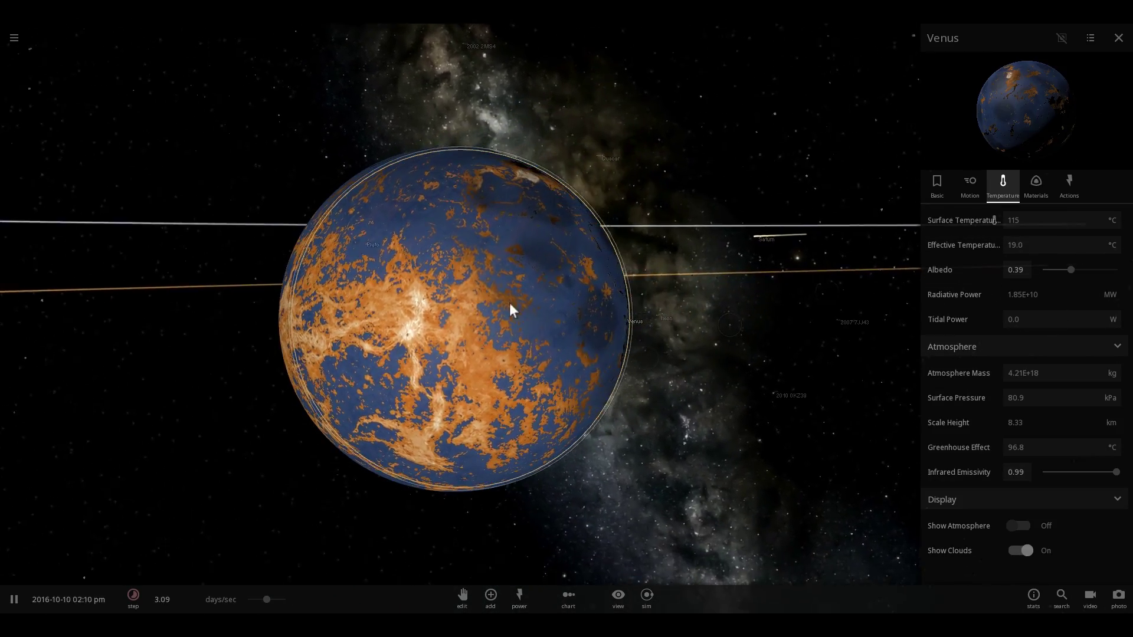
{"action": "left_click_drag", "start_coordinate": [537, 250], "coordinate": [468, 268]}
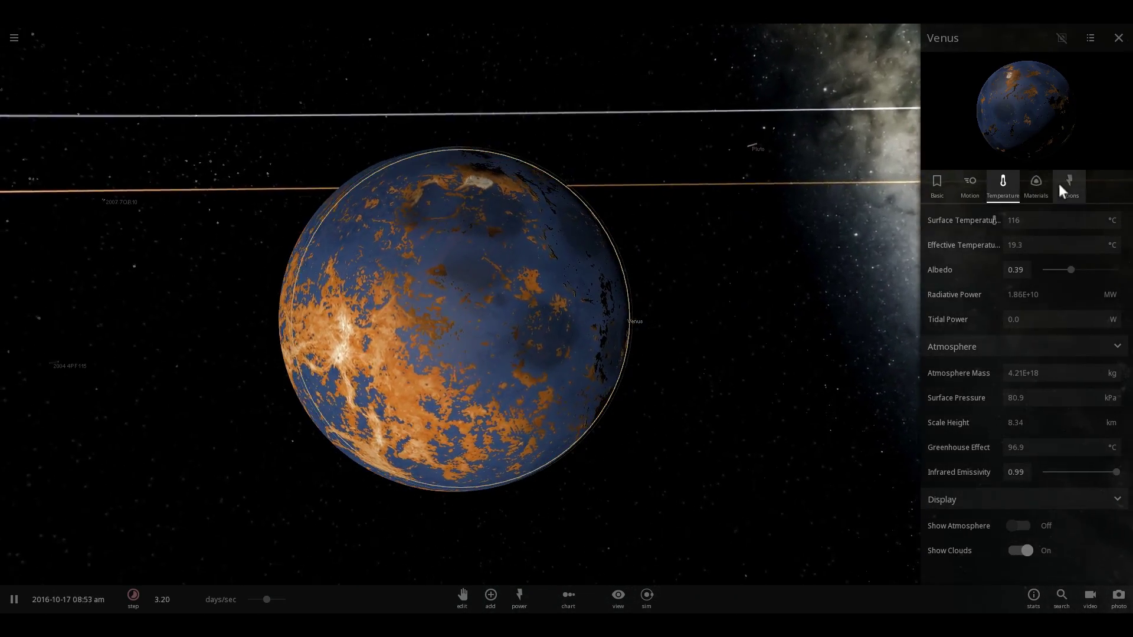
{"action": "left_click", "coordinate": [1036, 187]}
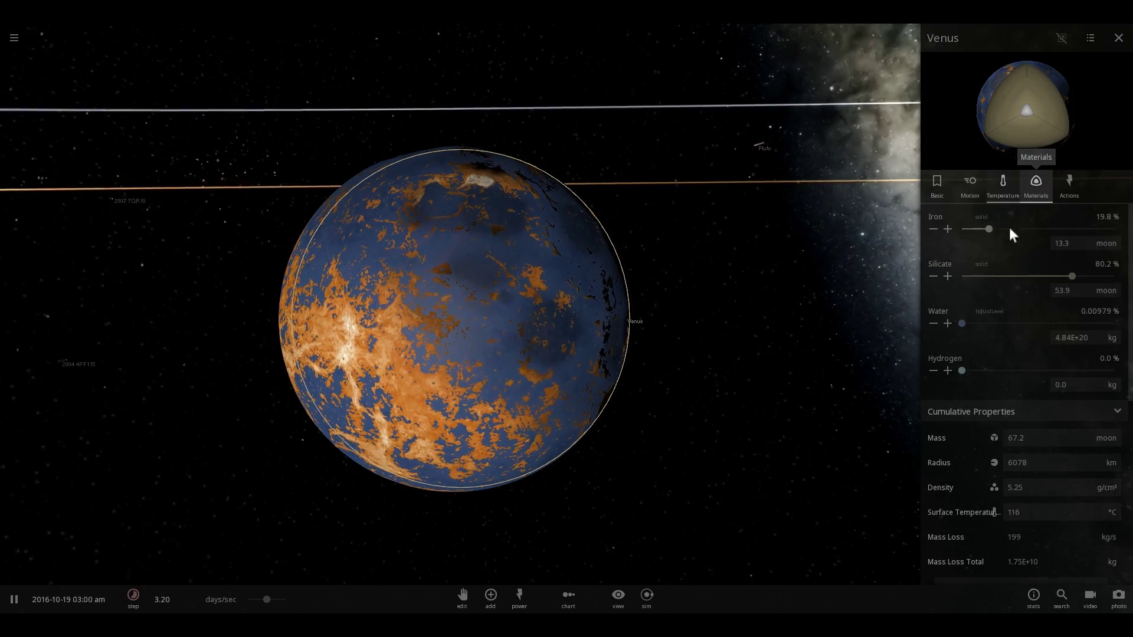
{"action": "left_click", "coordinate": [933, 323]}
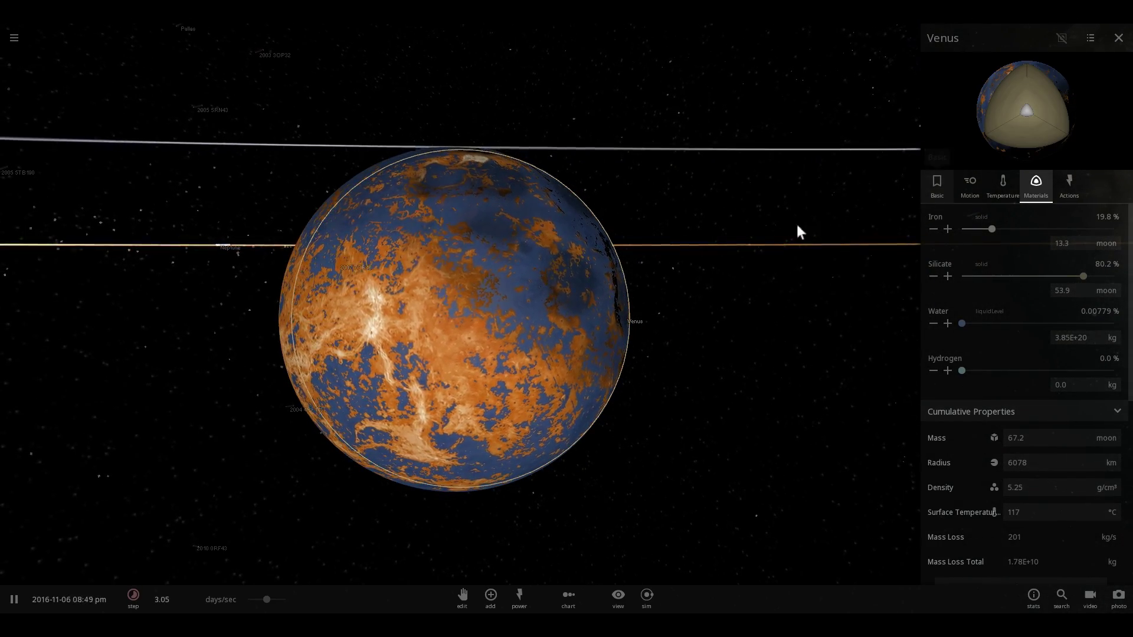
Hide the labels, trails and orbits in the simulation view and close Venus's properties.
{"action": "left_click", "coordinate": [1005, 184]}
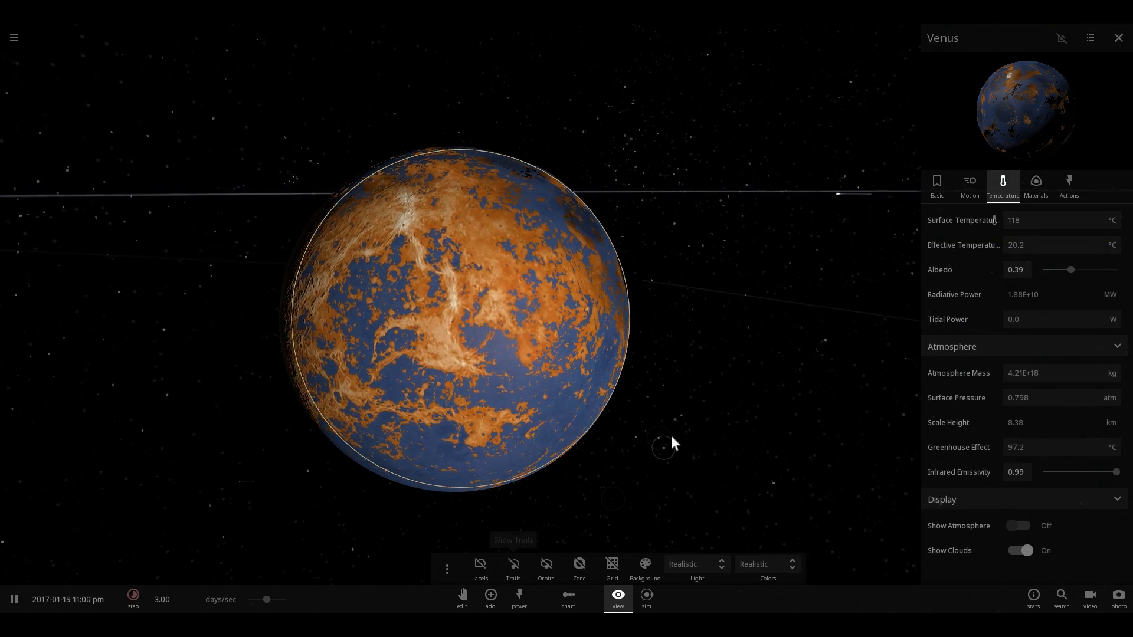
{"action": "left_click", "coordinate": [617, 594]}
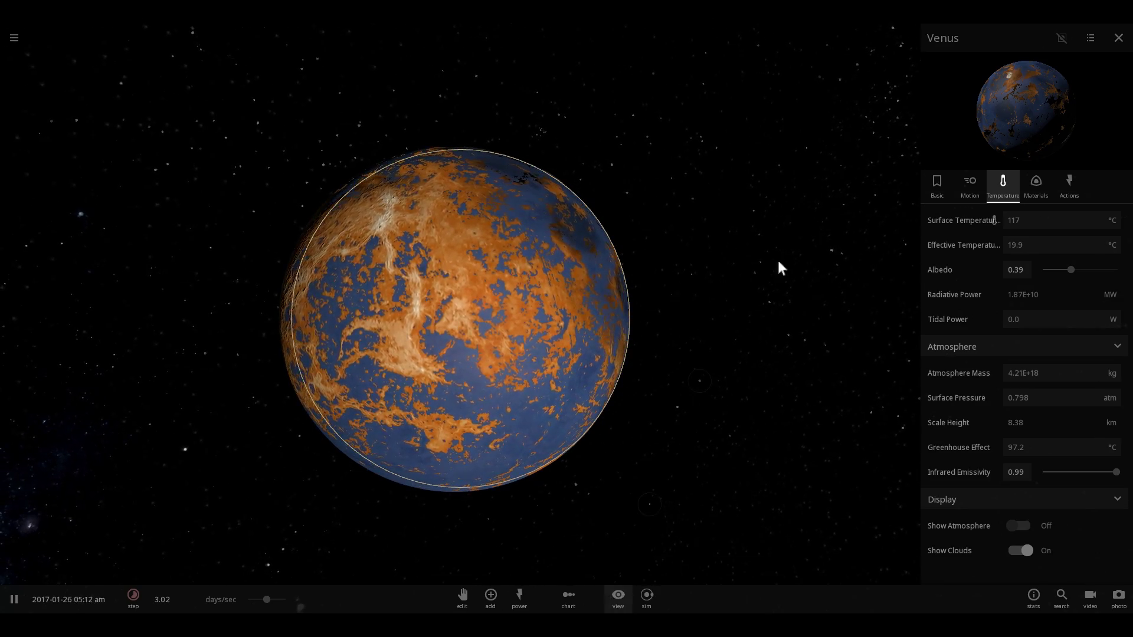
{"action": "left_click", "coordinate": [1118, 38]}
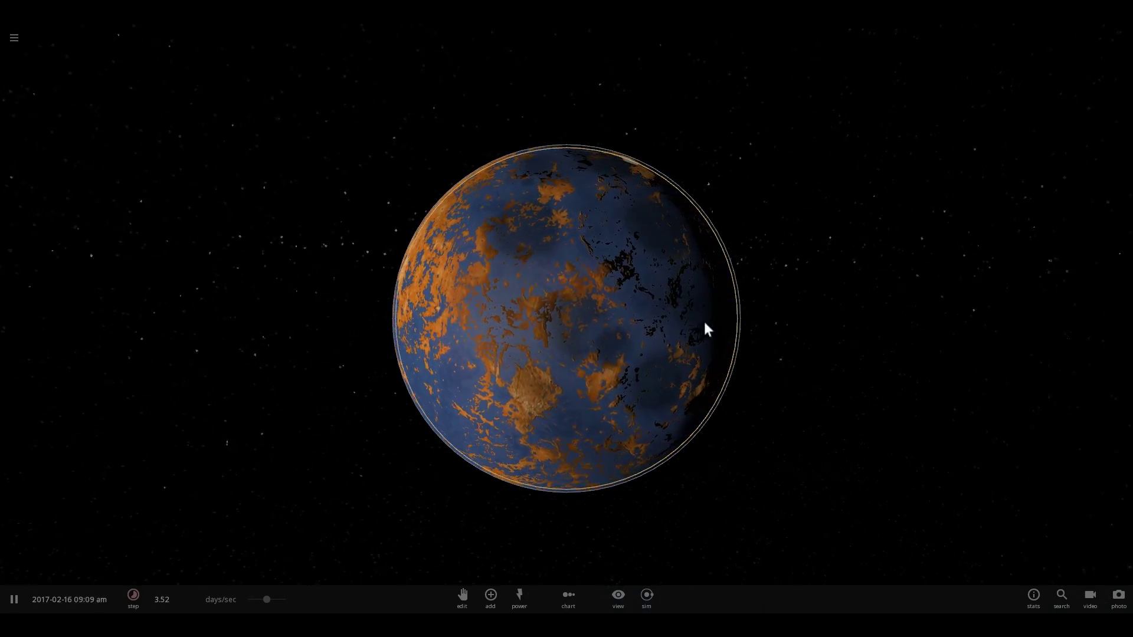
Examine the oceans and land on Venus's surface from different distances and angles.
{"action": "scroll", "coordinate": [705, 323], "scroll_direction": "down", "scroll_amount": 5}
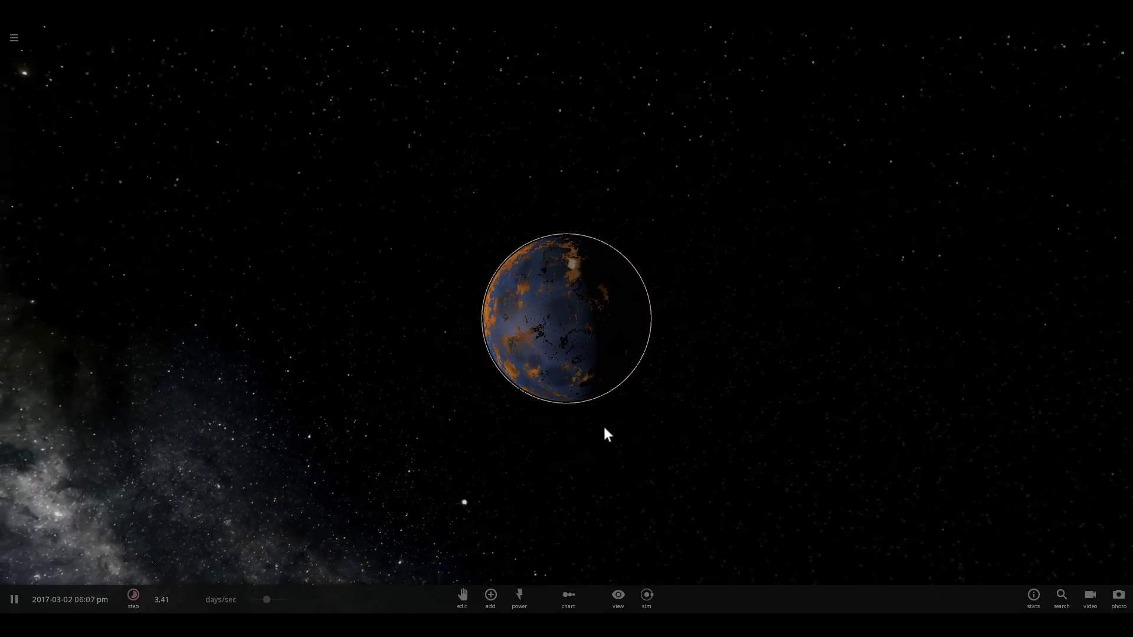
{"action": "scroll", "coordinate": [603, 429], "scroll_direction": "up", "scroll_amount": 6}
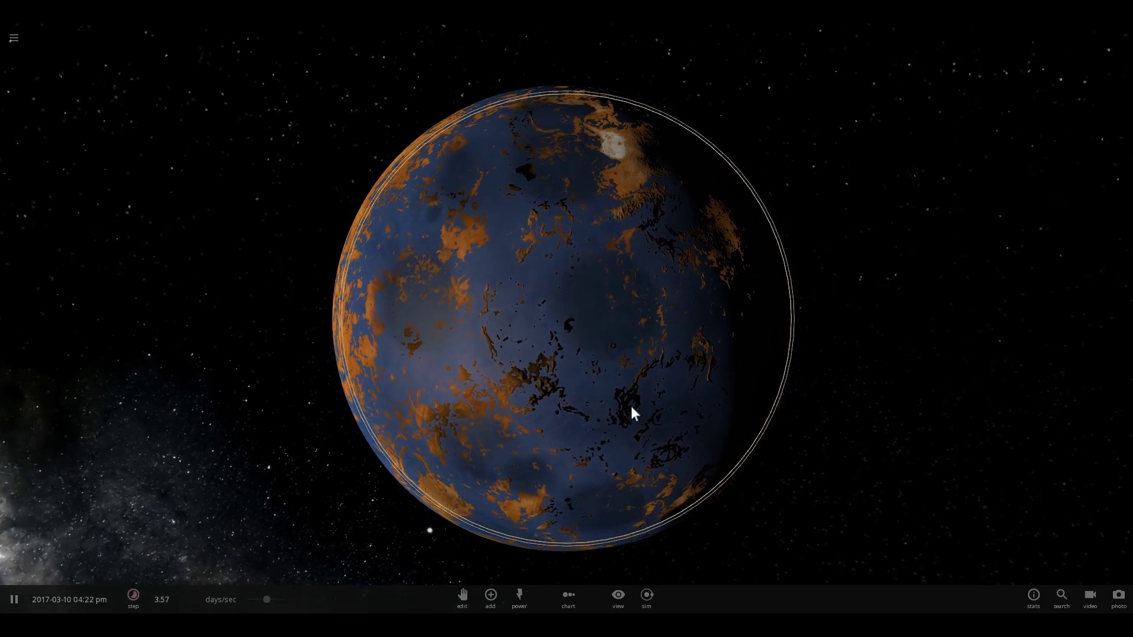
{"action": "right_click_drag", "start_coordinate": [631, 406], "coordinate": [661, 387]}
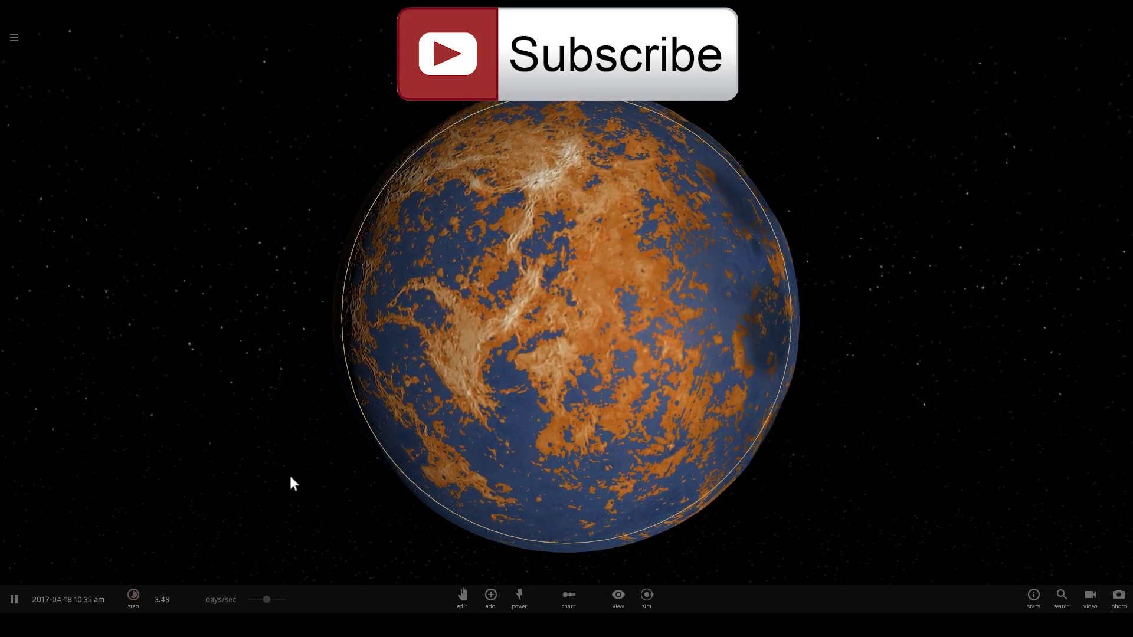
{"action": "scroll", "coordinate": [291, 476], "scroll_direction": "down", "scroll_amount": 3}
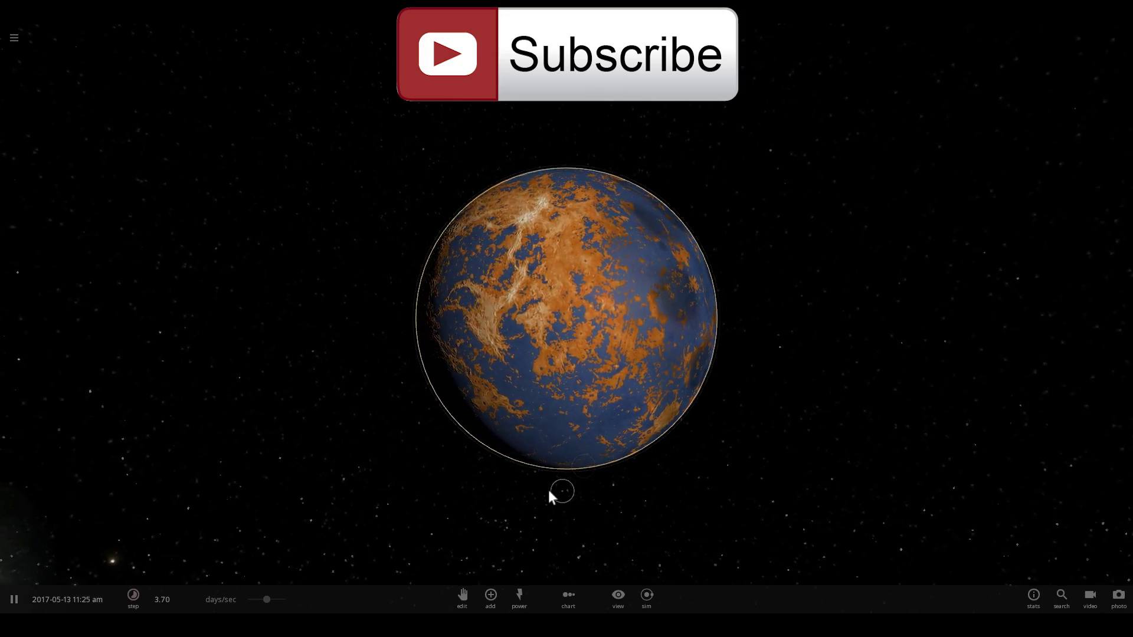
{"action": "scroll", "coordinate": [619, 501], "scroll_direction": "up", "scroll_amount": 3}
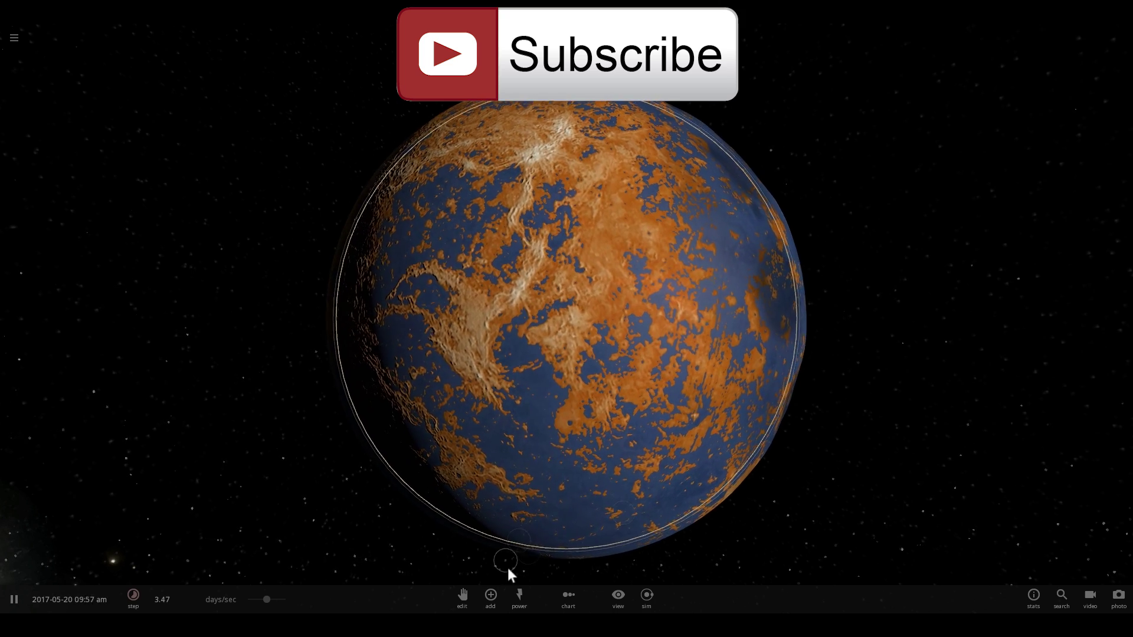
Slow the simulation to about 45 sec/sec and ready the Explode power with automatic energy over Venus.
{"action": "left_click", "coordinate": [519, 597]}
{"action": "scroll", "coordinate": [497, 455], "scroll_direction": "down", "scroll_amount": 3}
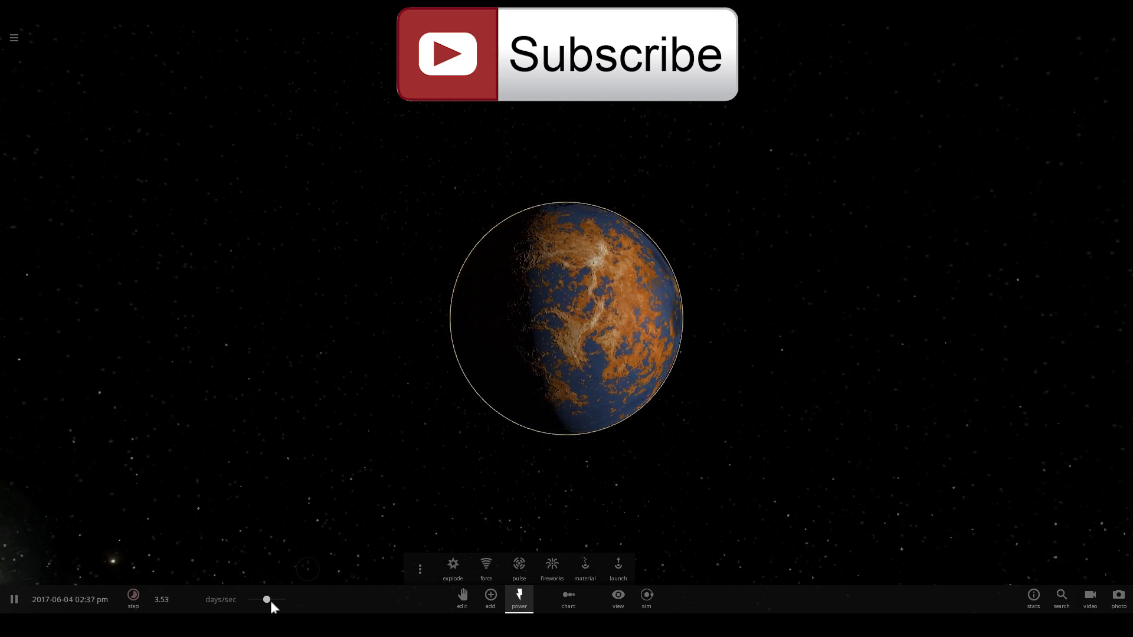
{"action": "left_click_drag", "start_coordinate": [271, 600], "coordinate": [251, 600]}
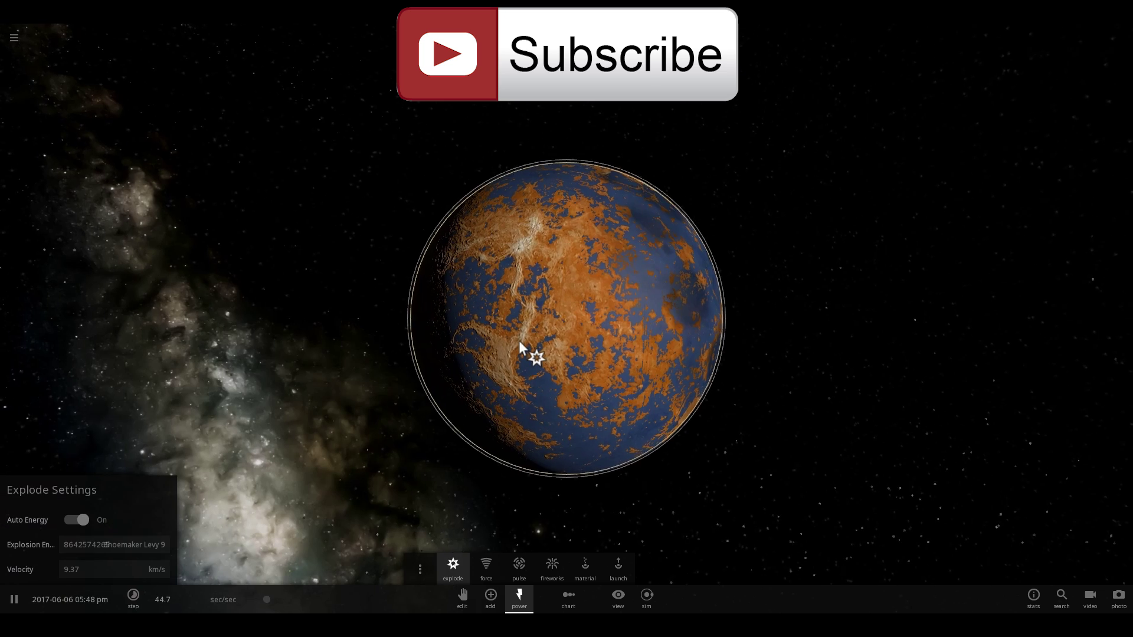
{"action": "scroll", "coordinate": [517, 341], "scroll_direction": "up", "scroll_amount": 2}
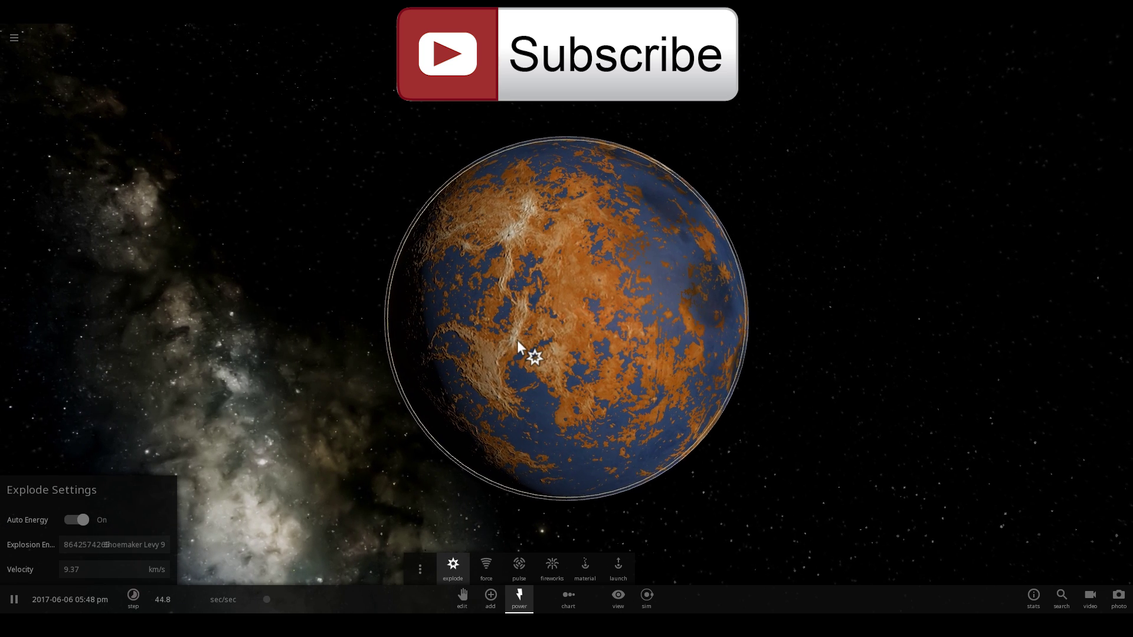